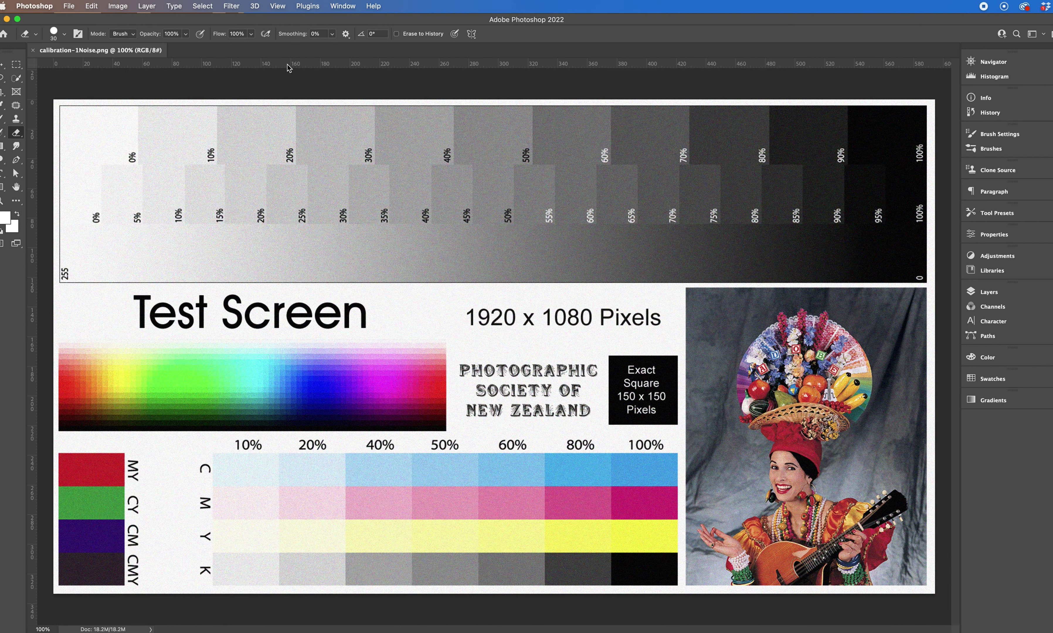
Open the noisy calibration image in the Camera Raw filter and collapse the Detail settings.
left_click(230, 6)
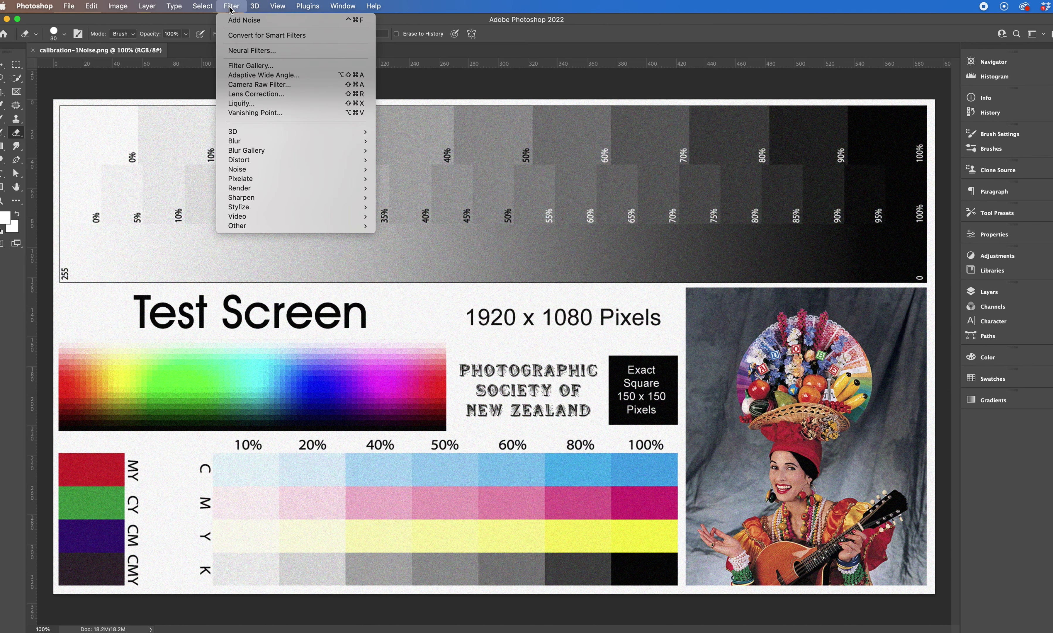
left_click(244, 85)
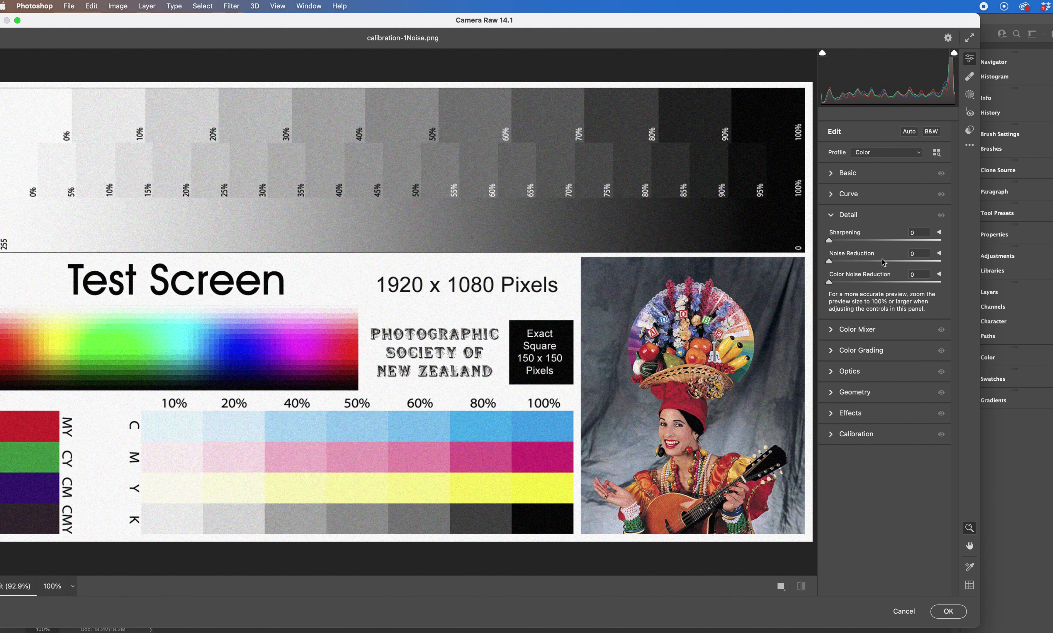
left_click(830, 215)
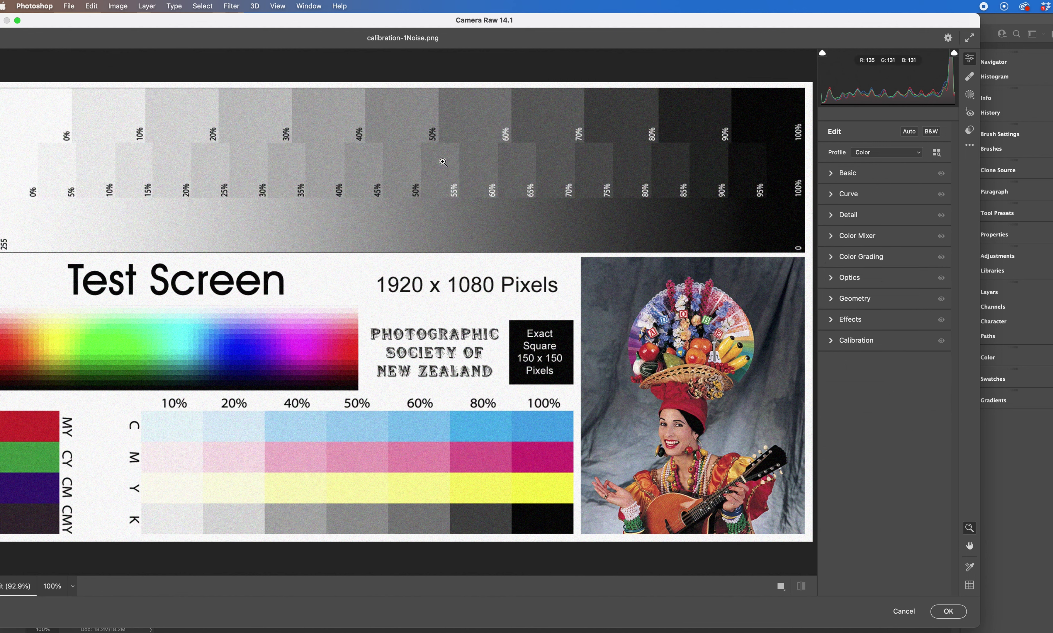
Show before and after views side by side at 200%, centred on the 40% to 60% grey patches.
left_click(781, 586)
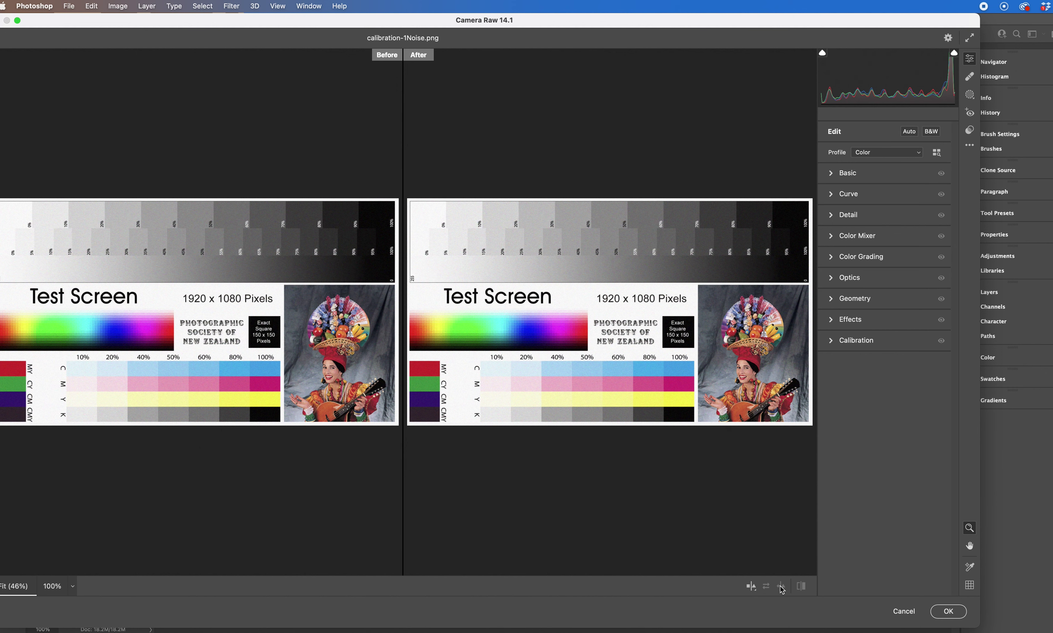
key("super+equal")
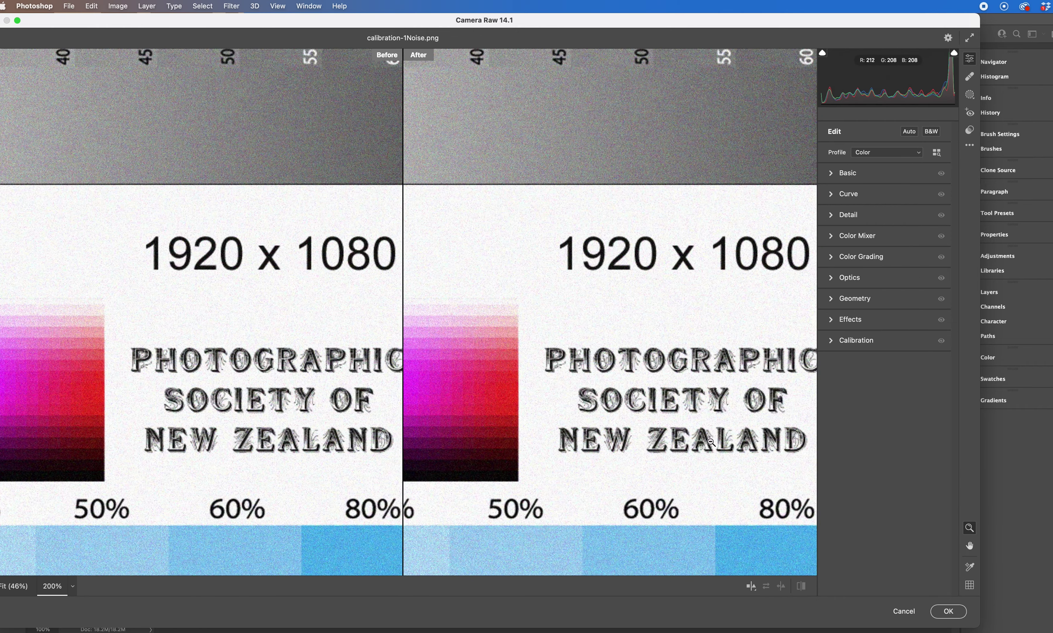
scroll(701, 308, "up", 3)
scroll(701, 308, "up", 8)
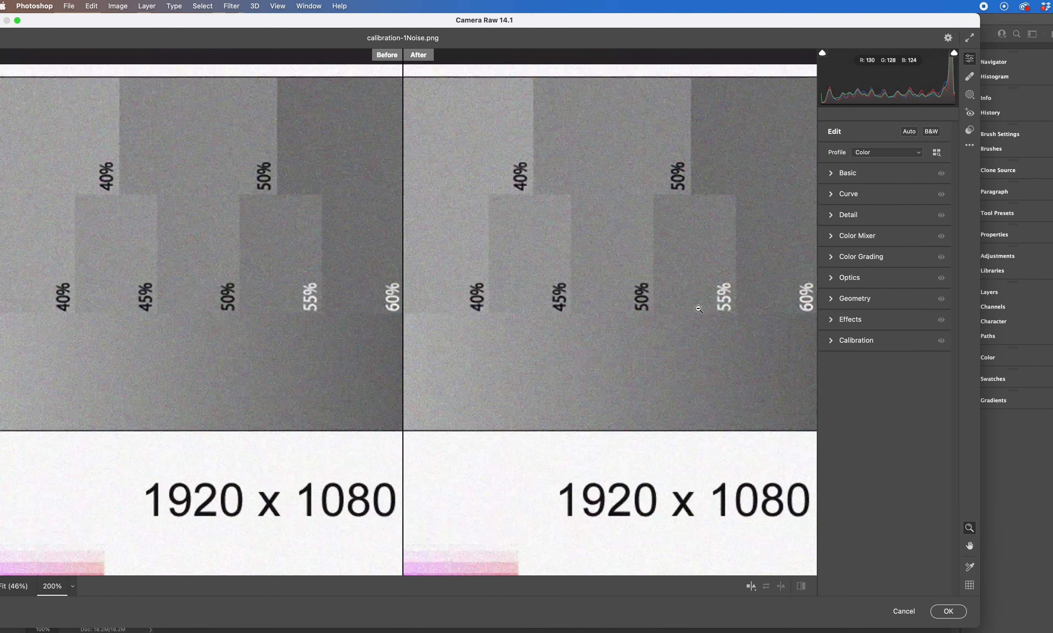
scroll(699, 309, "up", 2)
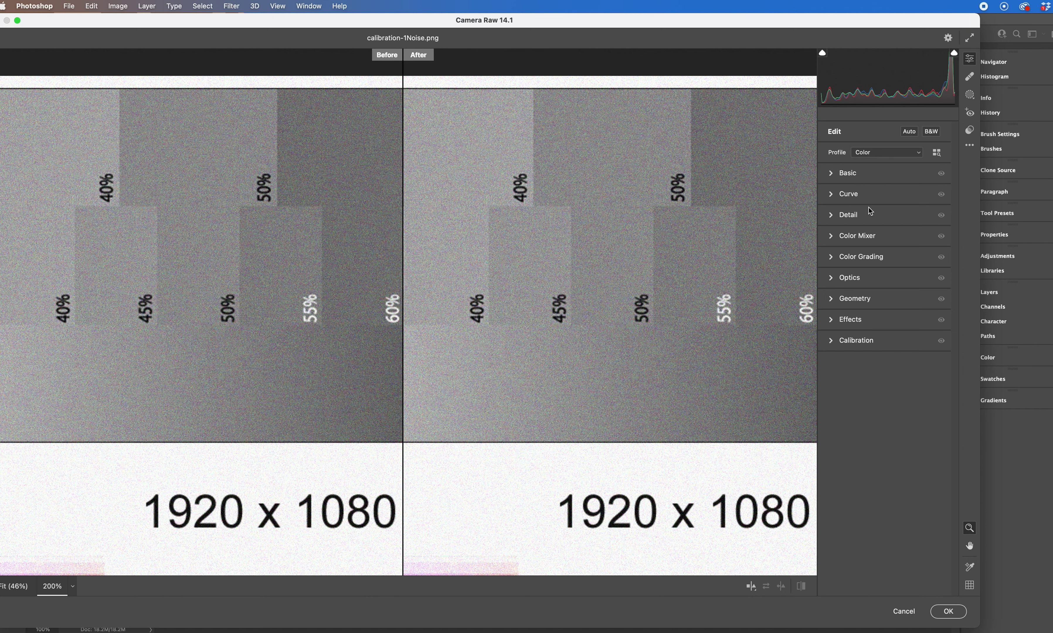
Expand the Detail settings and the sharpening sub-options, and set Sharpening to 4.
left_click(839, 218)
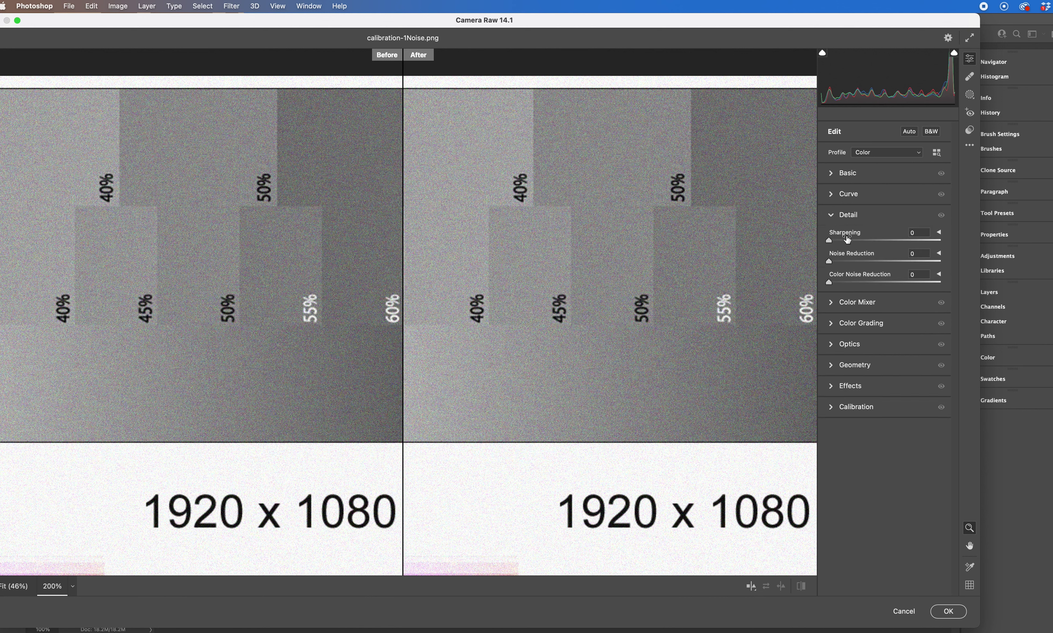
mouse_move(848, 239)
left_click(940, 233)
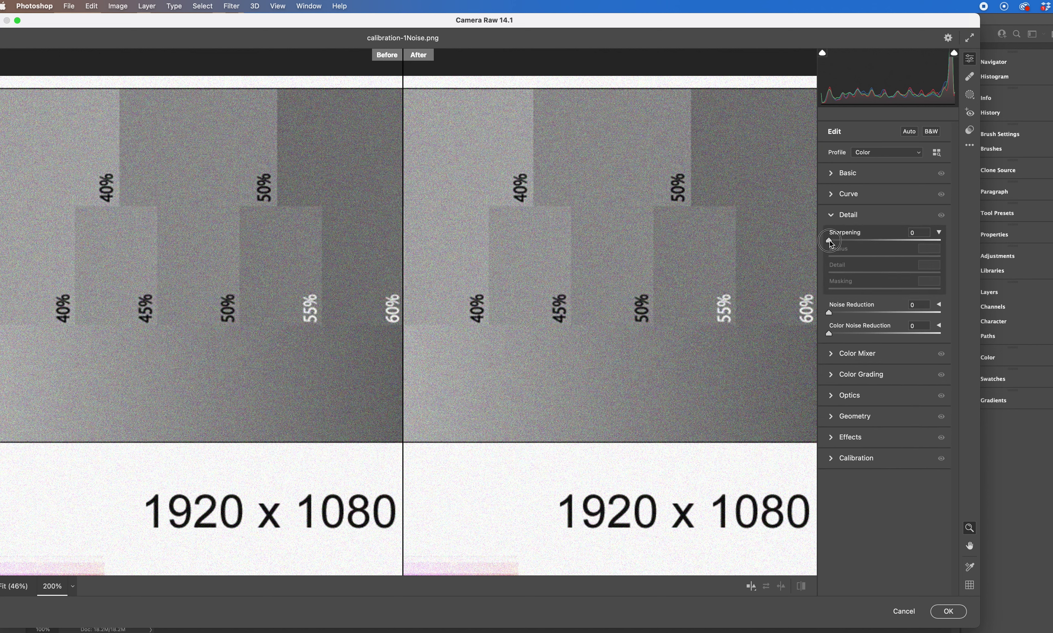
left_click_drag(829, 240, 834, 242)
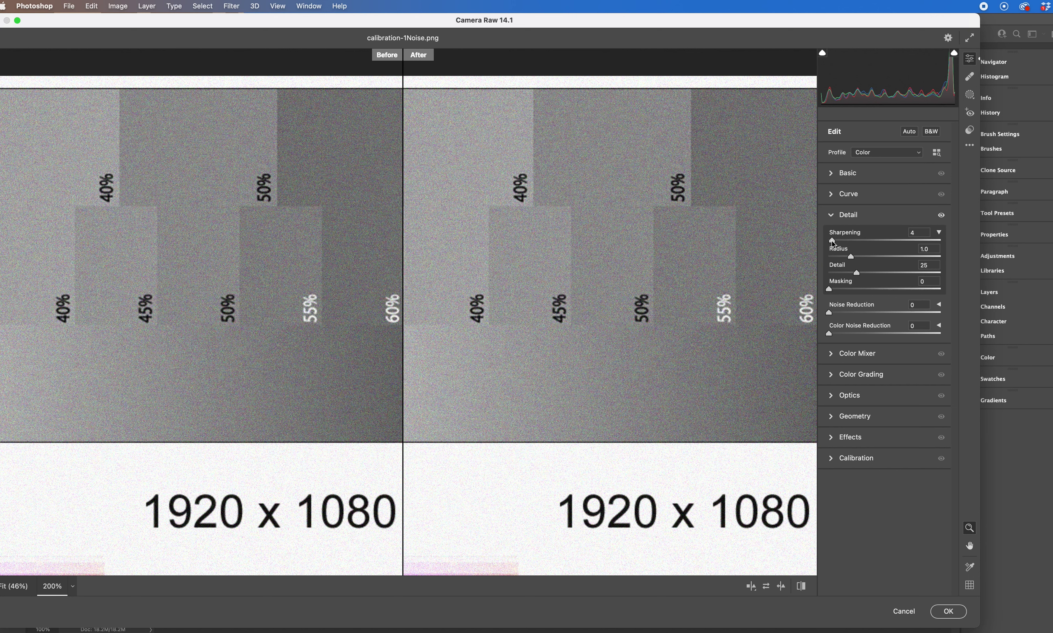
left_click_drag(832, 240, 829, 241)
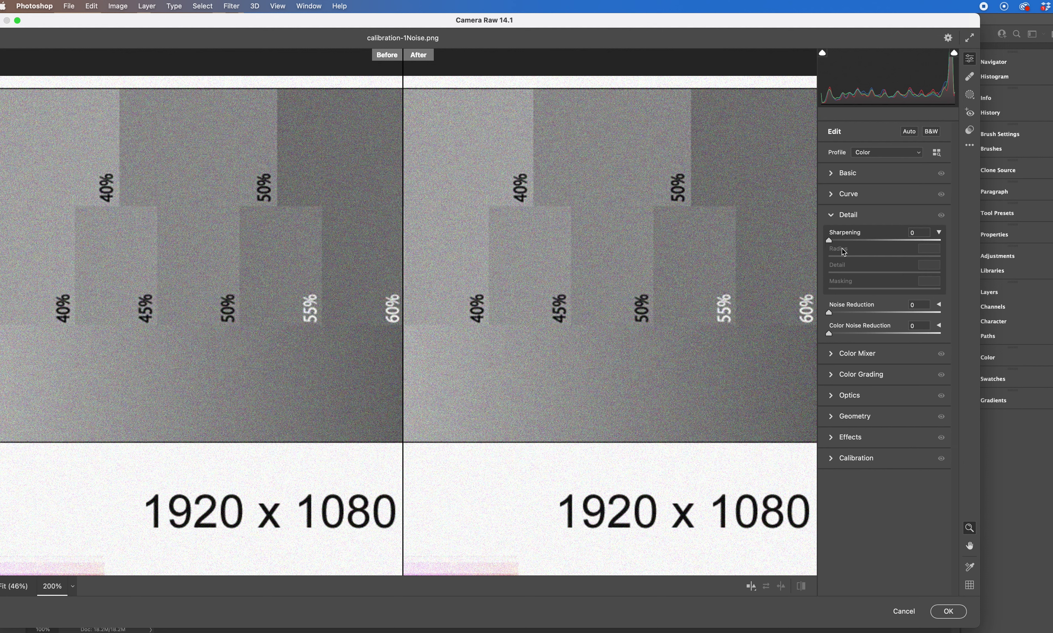
left_click_drag(830, 241, 832, 240)
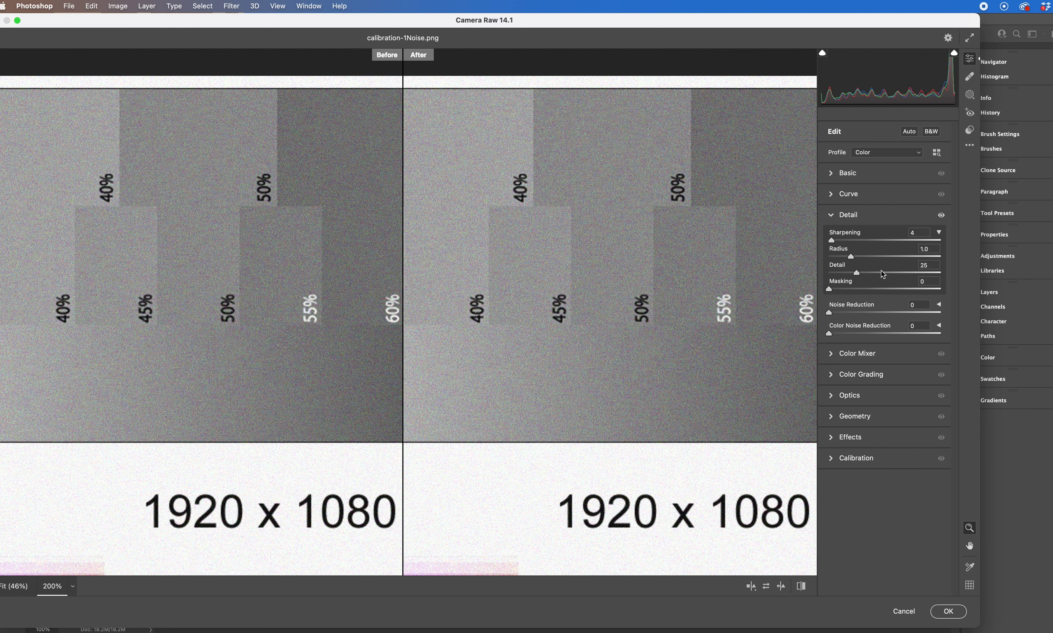
Increase the sharpening Radius and Detail, and set Sharpening to 34.
left_click_drag(852, 256, 893, 256)
left_click_drag(858, 275, 854, 274)
left_click_drag(854, 275, 919, 280)
left_click_drag(831, 240, 854, 240)
Lower the sharpening Radius and Detail back to about their starting settings.
left_click(893, 257)
left_click_drag(876, 258, 853, 258)
left_click_drag(918, 273, 857, 273)
Try a high sharpening Masking amount, return it to its minimum, and reset Sharpening to 0.
left_click_drag(830, 290, 841, 292)
left_click_drag(840, 290, 917, 294)
left_click_drag(916, 290, 819, 290)
left_click(939, 233)
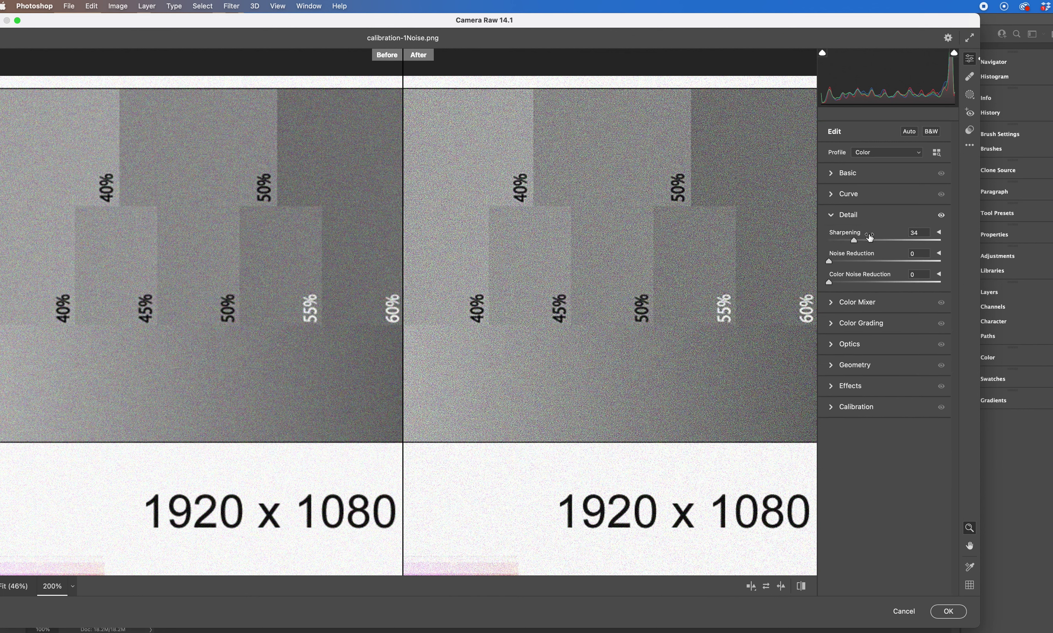
left_click_drag(854, 239, 822, 241)
Expand the noise reduction sub-options and set Noise Reduction to 51.
left_click(939, 254)
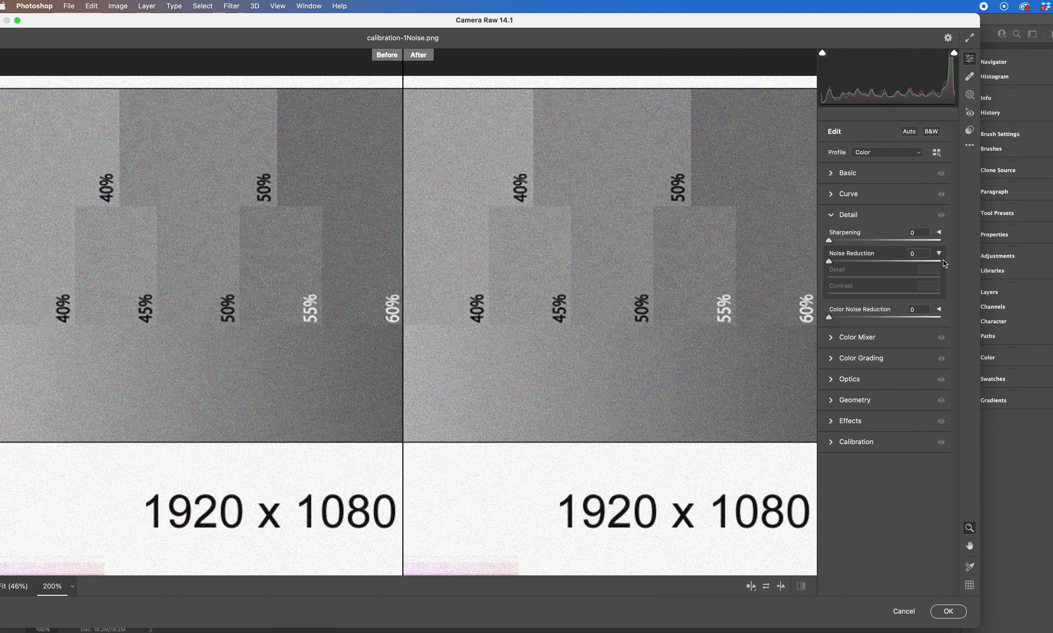
left_click(939, 254)
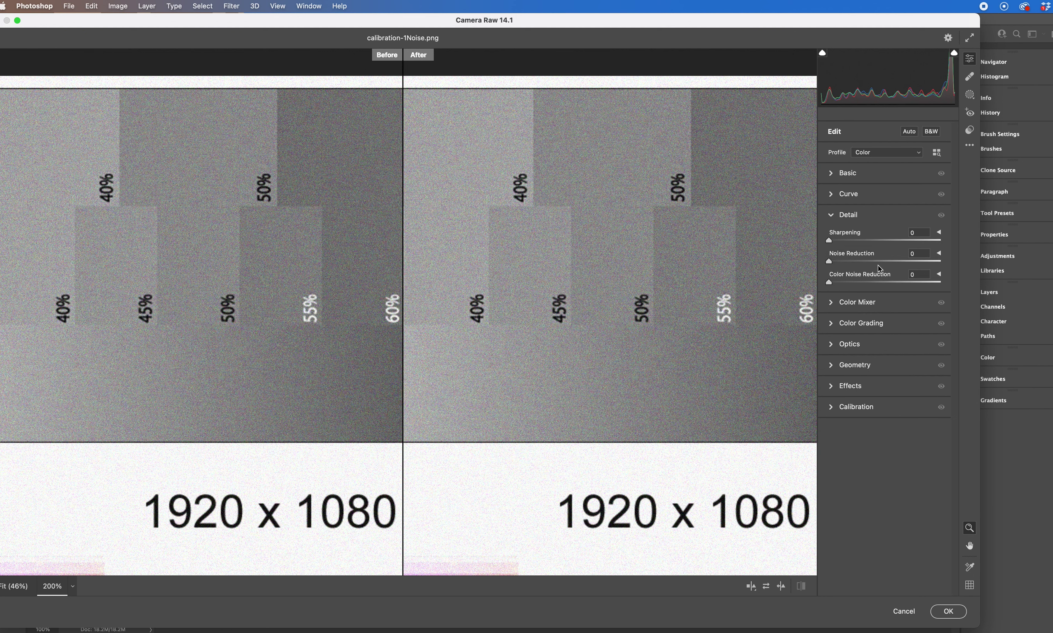
left_click(939, 254)
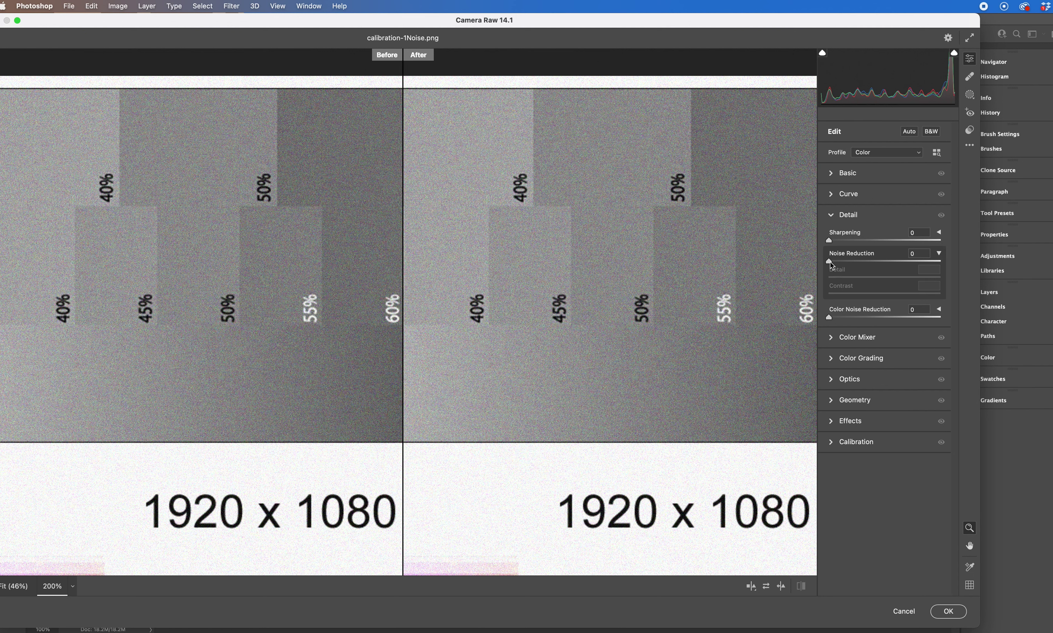
left_click(830, 261)
left_click_drag(831, 261, 886, 262)
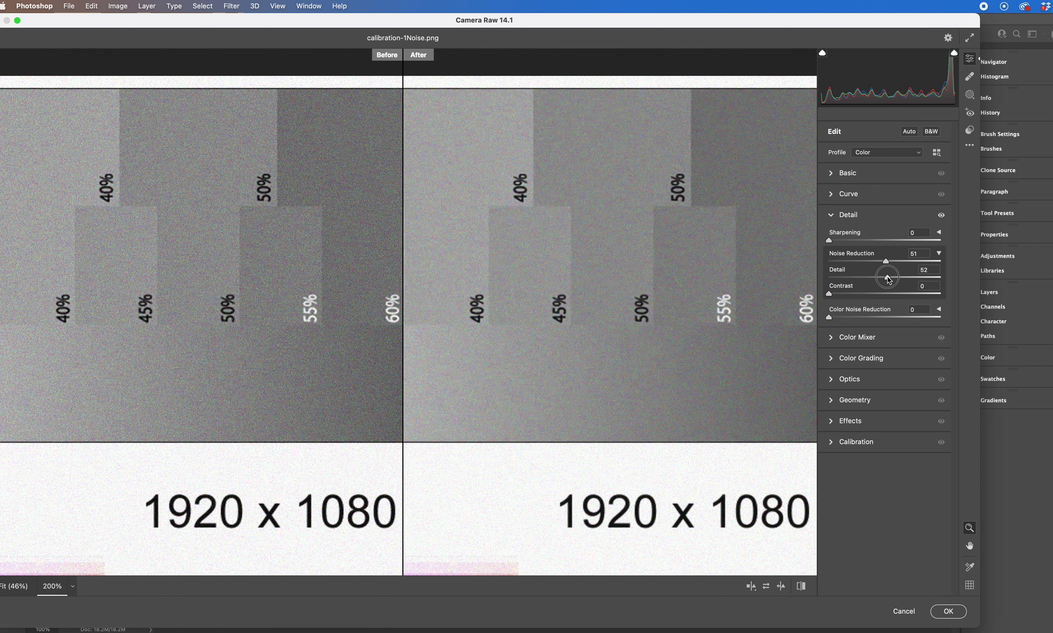
Raise the noise reduction Detail and Contrast, and reset Noise Reduction to 0.
left_click_drag(884, 278, 897, 277)
left_click_drag(829, 294, 884, 296)
double_click(886, 261)
left_click(939, 254)
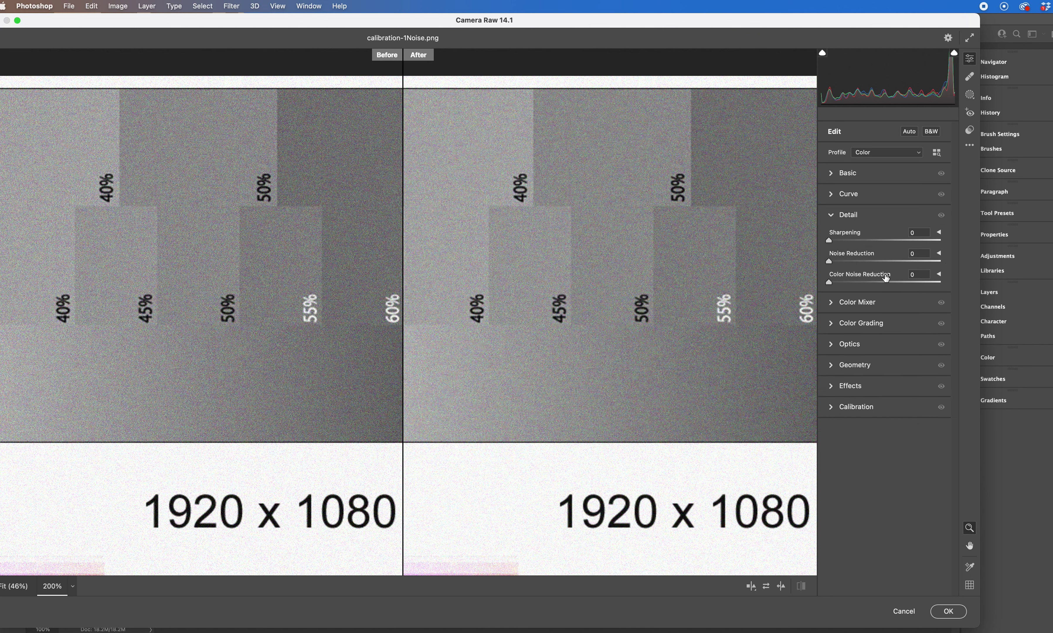
Set Color Noise Reduction to 48 and expand its Detail and Smoothness options.
left_click_drag(829, 282, 881, 284)
left_click(939, 275)
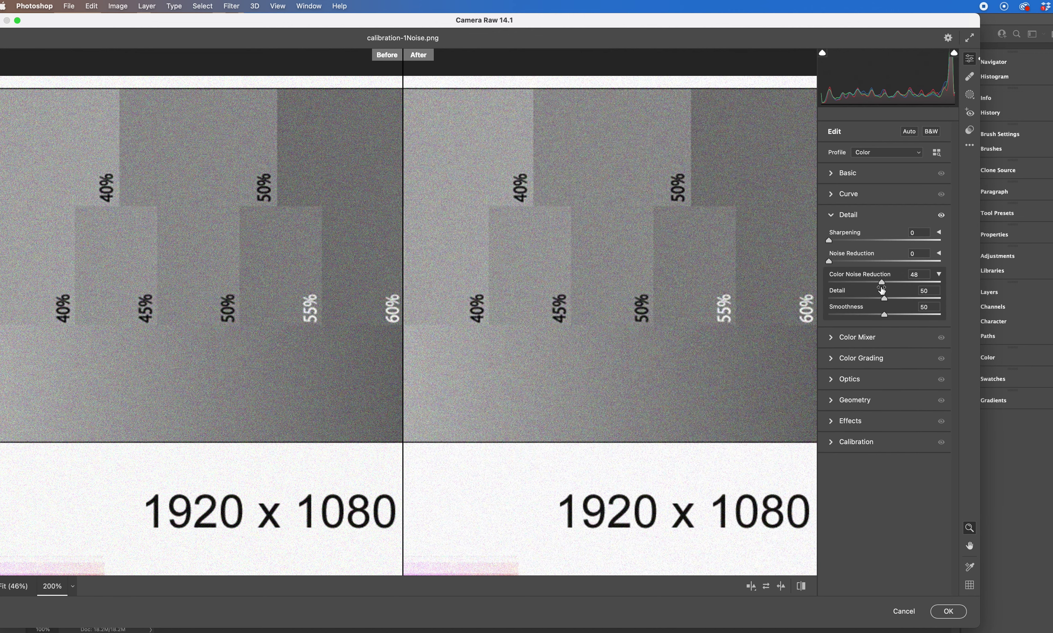
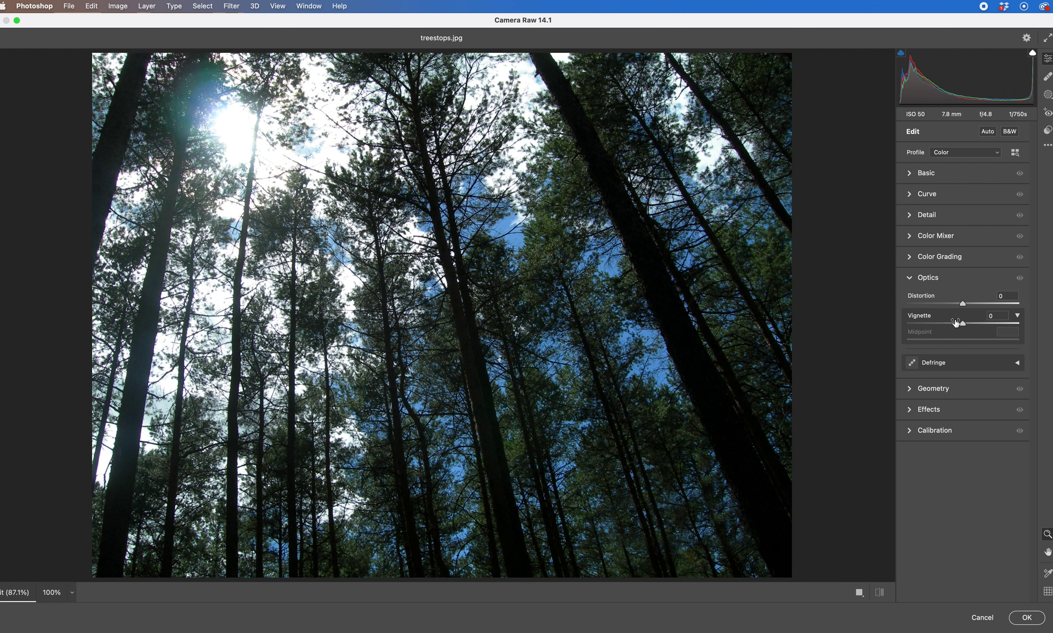
Collapse the vignette options, expand Defringe for the treetops photo, and set Purple Amount to 7.
left_click(1018, 316)
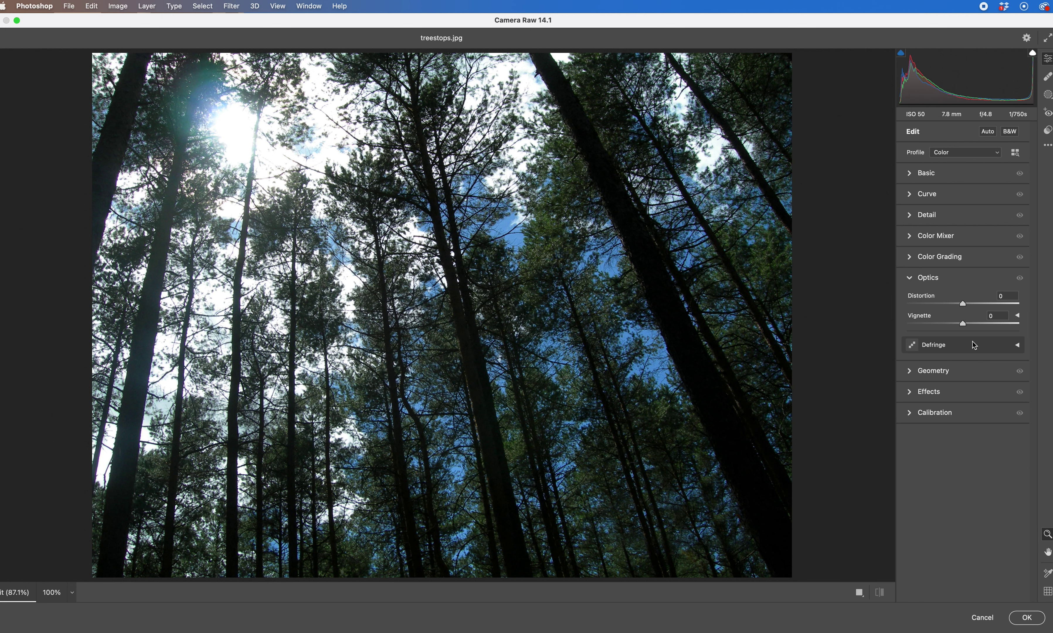
left_click(1018, 345)
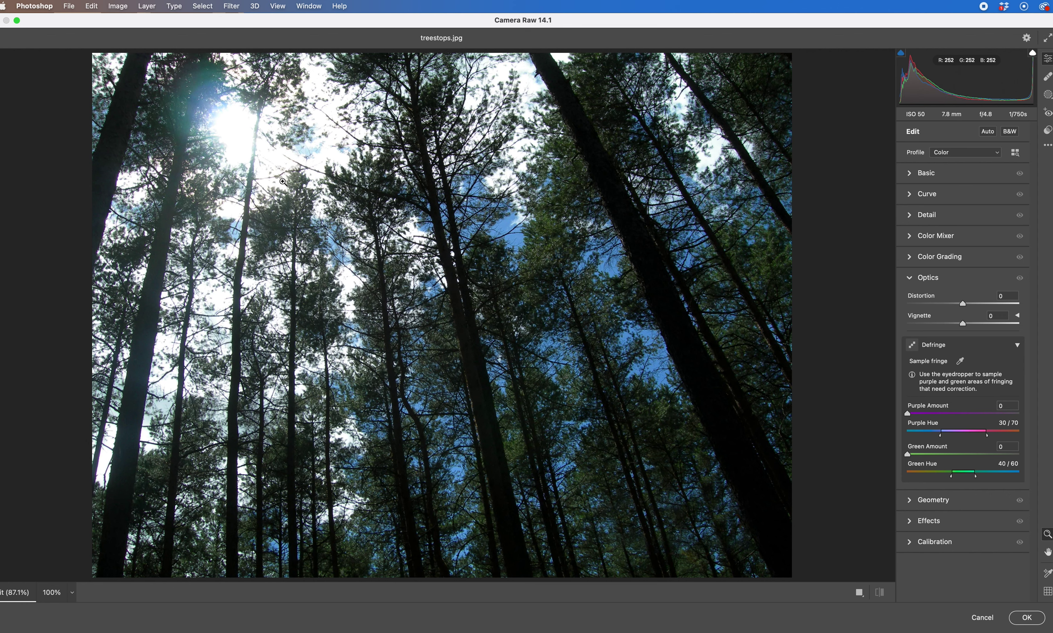
scroll(166, 142, "up", 1)
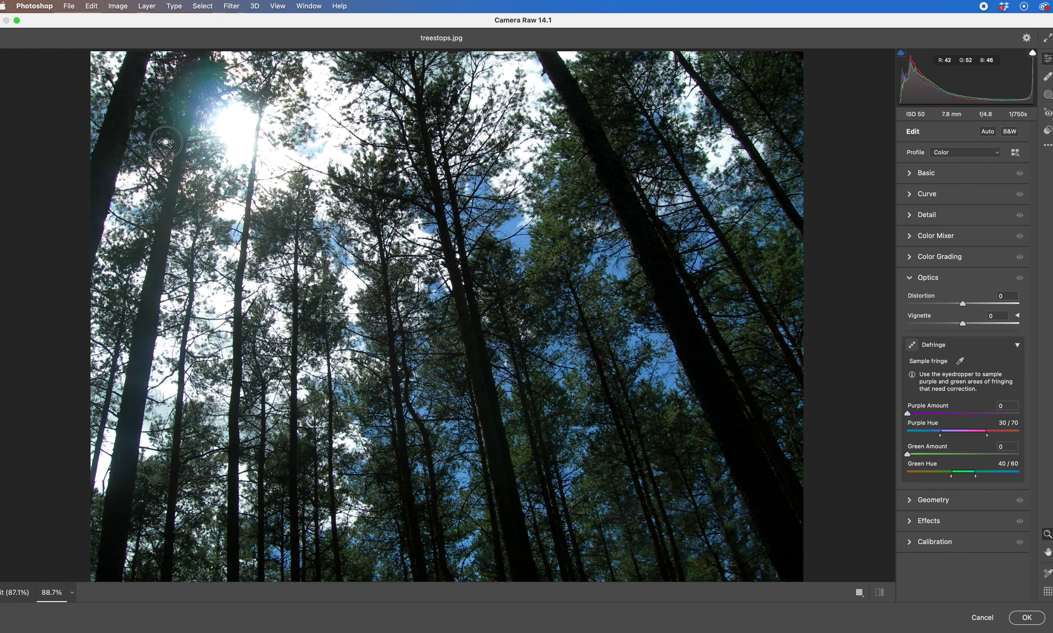
scroll(166, 142, "up", 10)
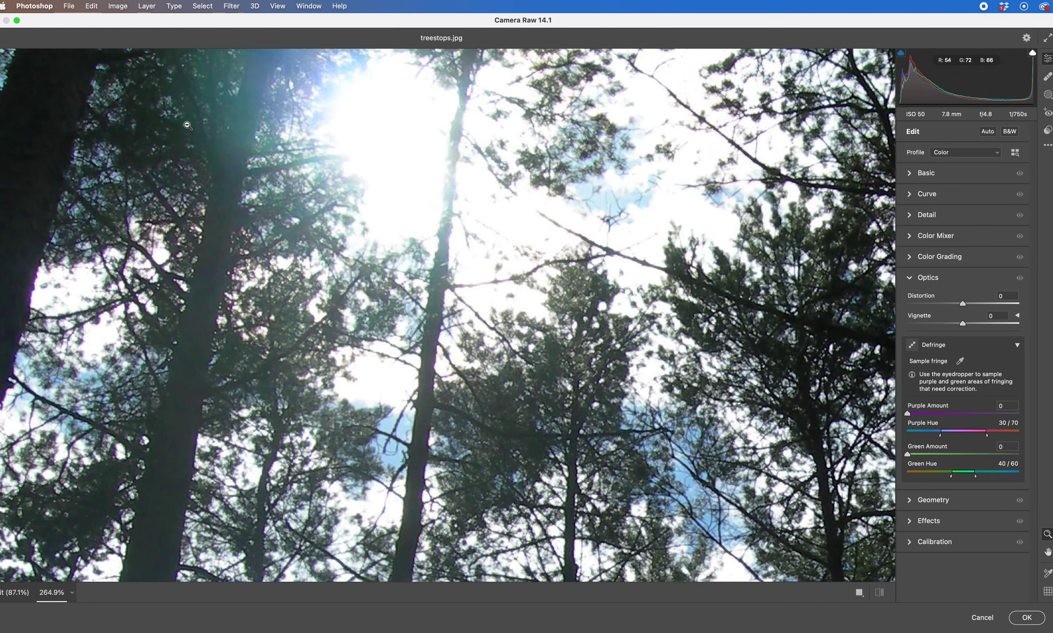
key("space")
left_click_drag(184, 122, 207, 278)
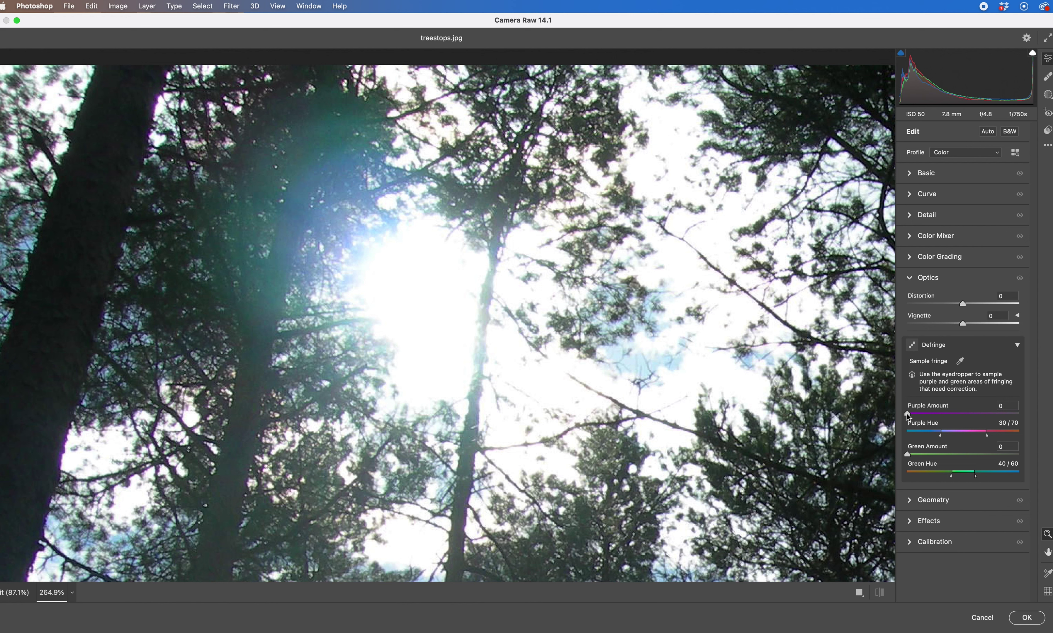
left_click_drag(907, 414, 950, 417)
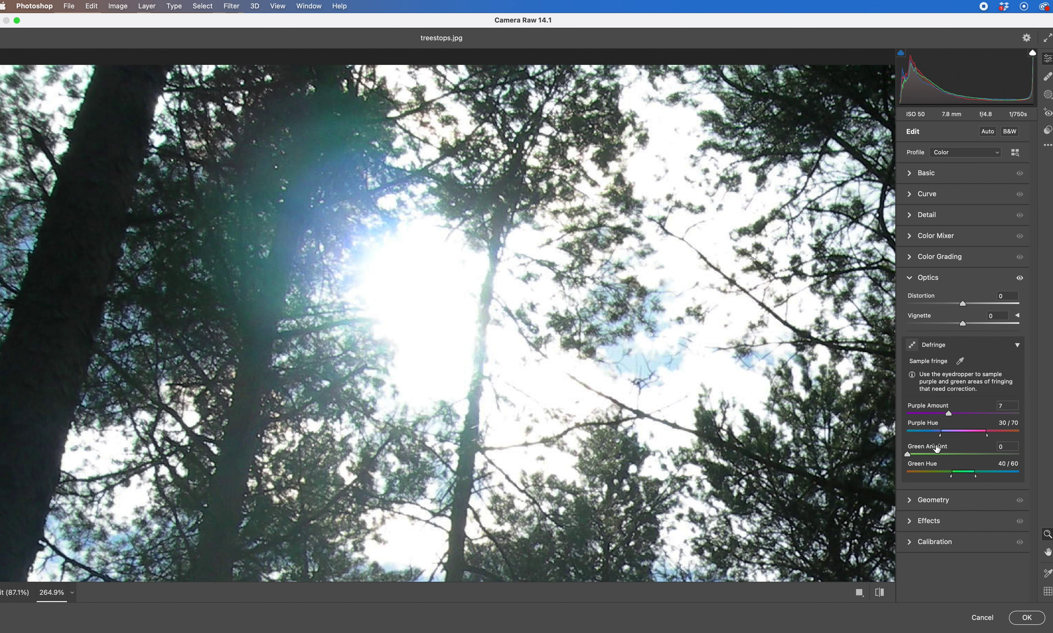
Shift the Defringe Purple Hue range up to 50/90 and move it back down.
mouse_move(942, 434)
left_mouse_down()
mouse_move(961, 435)
mouse_move(942, 434)
left_mouse_up()
left_click_drag(957, 434, 980, 434)
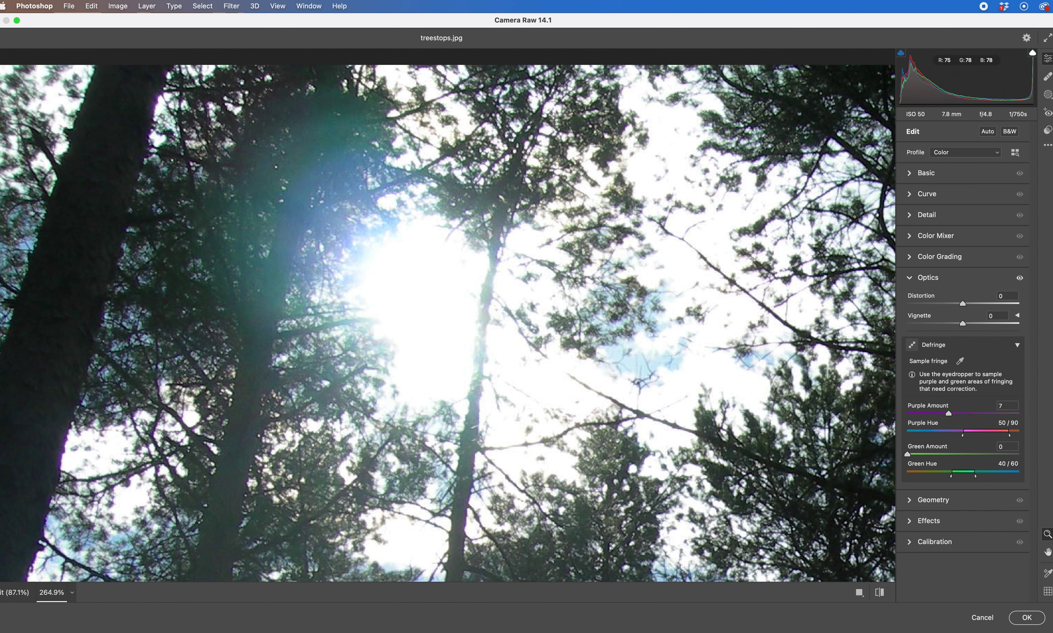
left_click_drag(978, 431, 954, 432)
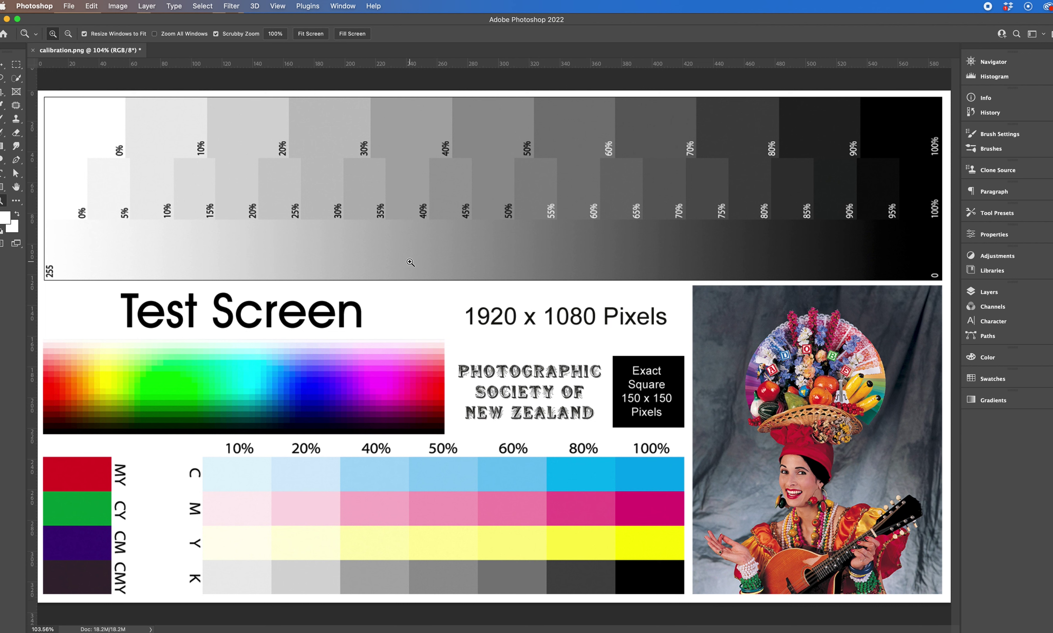
Open Ravensbourne Store.DNG and the Grace Dieu Priory ARW file together from the Weeks 2-3 folder.
left_click(70, 7)
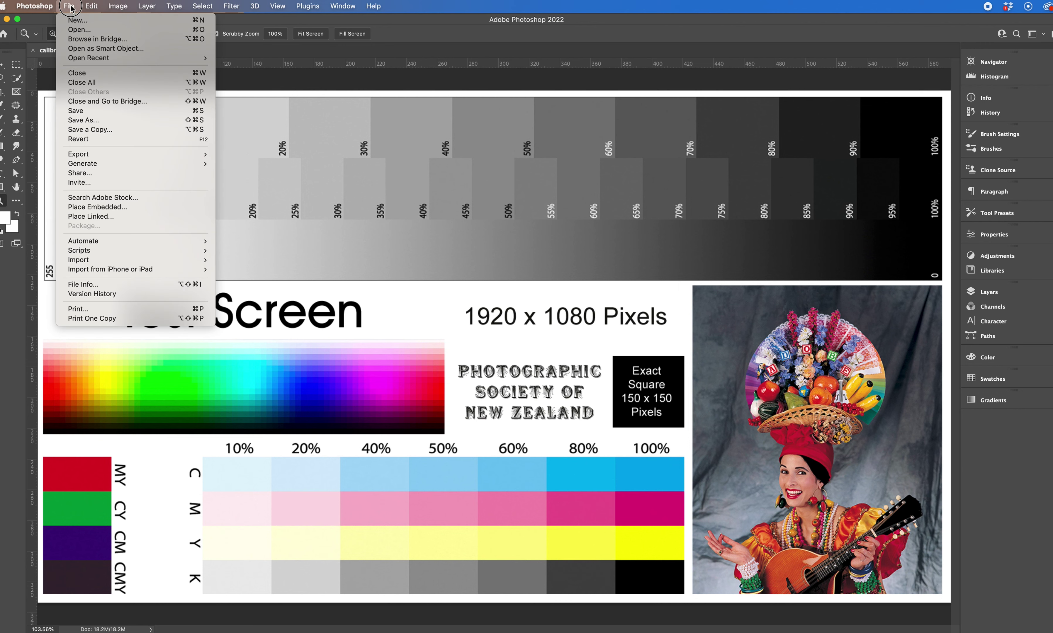
left_click(78, 30)
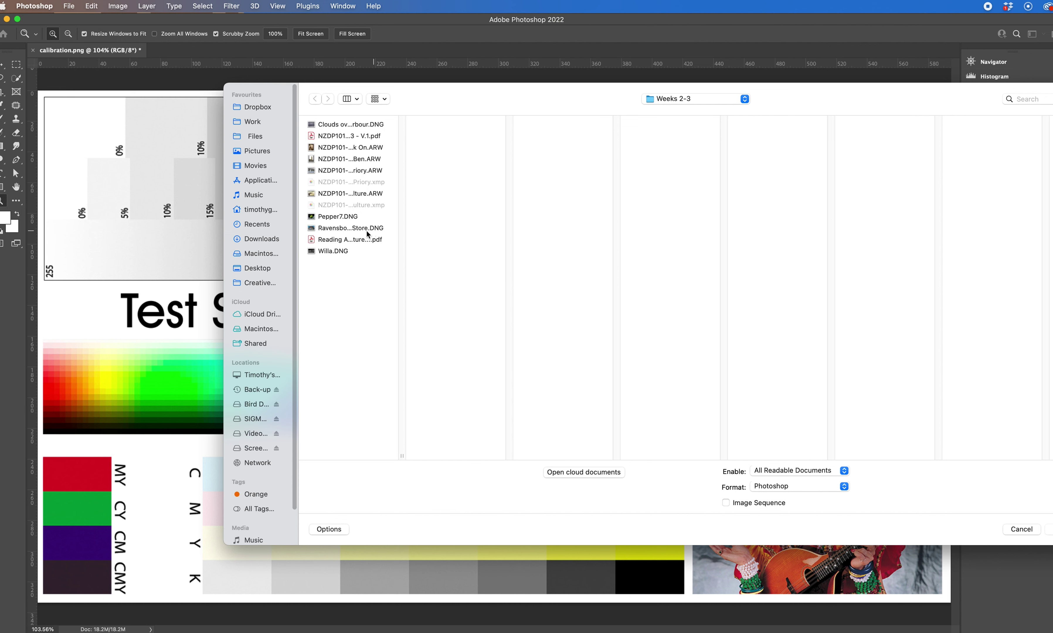
left_click(361, 230)
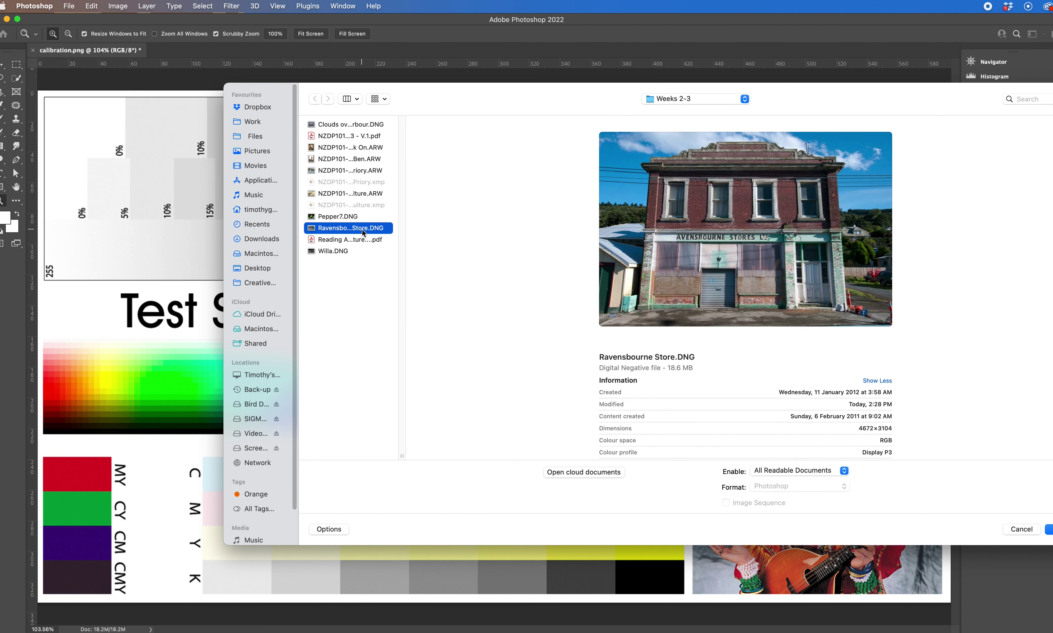
left_click(372, 171, "super")
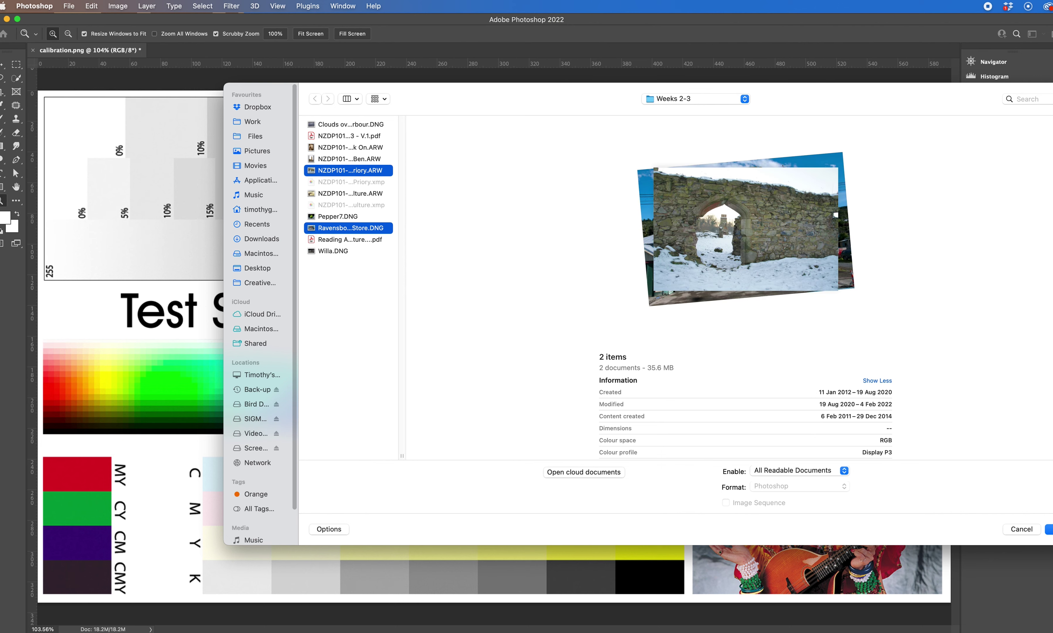
key("Return")
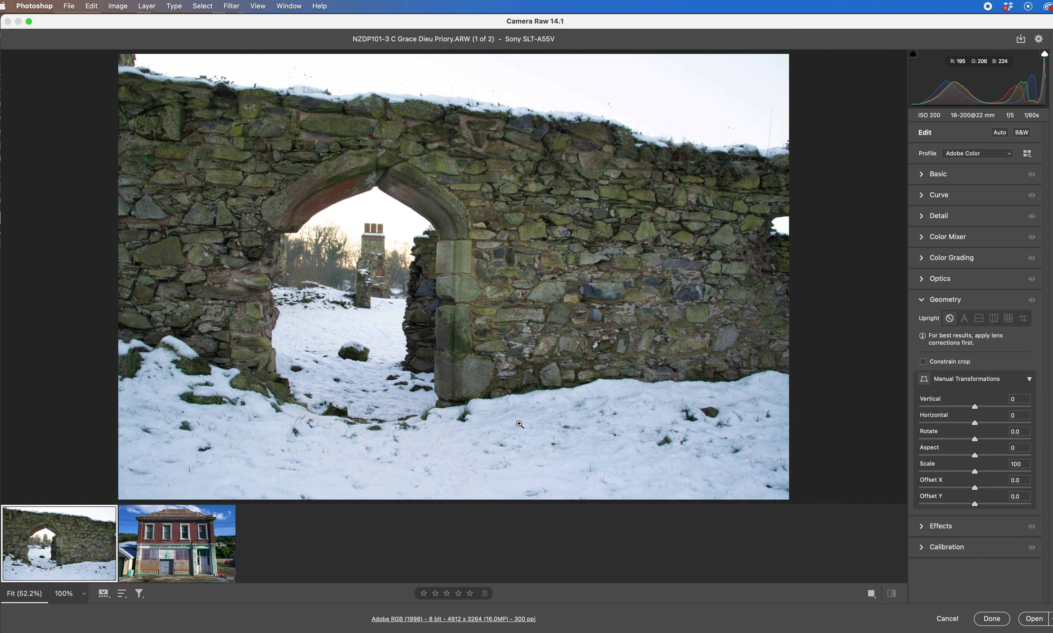
Switch to the Ravensbourne Store.DNG photo, view its image options and close them without choosing any.
mouse_move(166, 547)
left_click(154, 541)
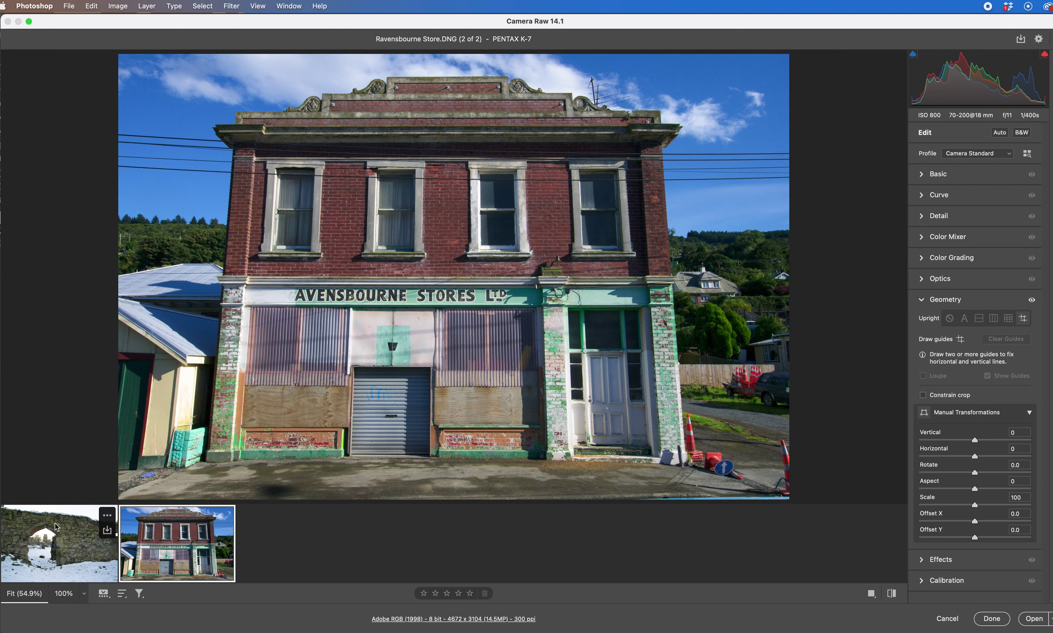
right_click(164, 533)
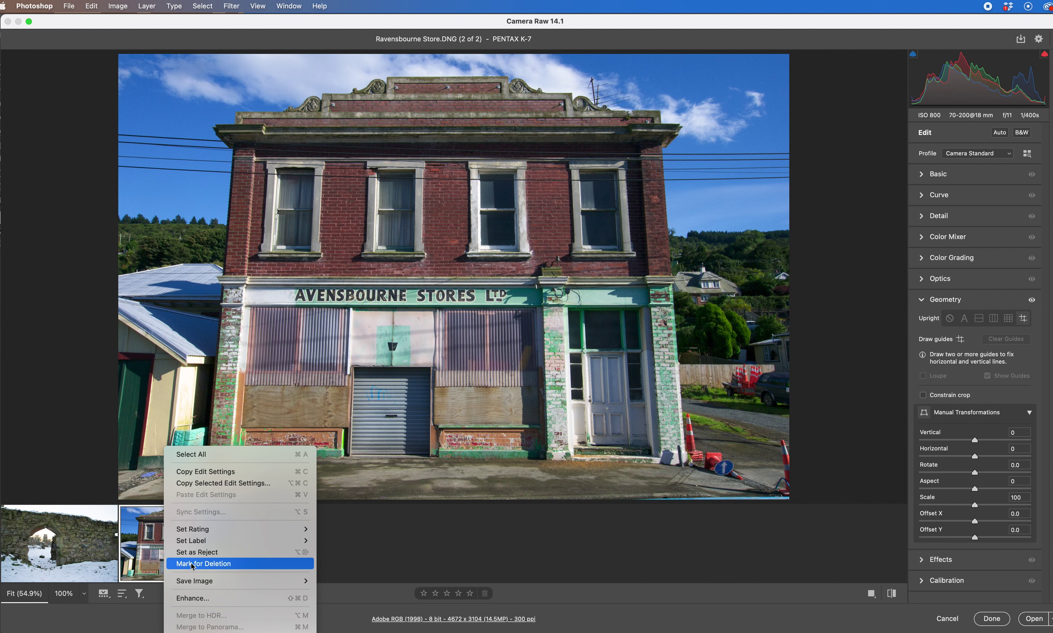
left_click(143, 529)
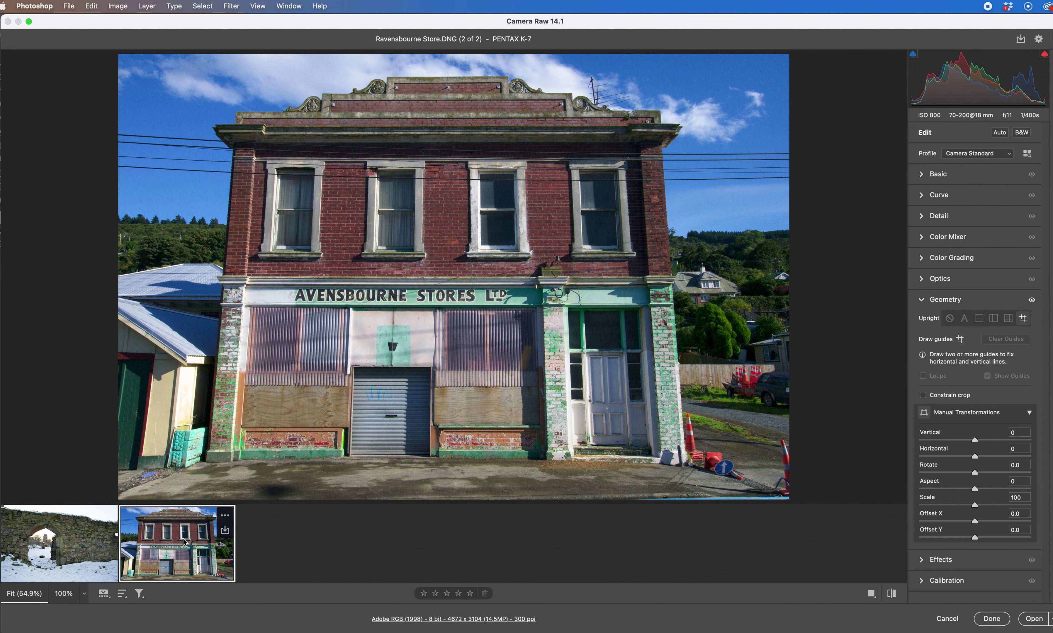
left_click(227, 518)
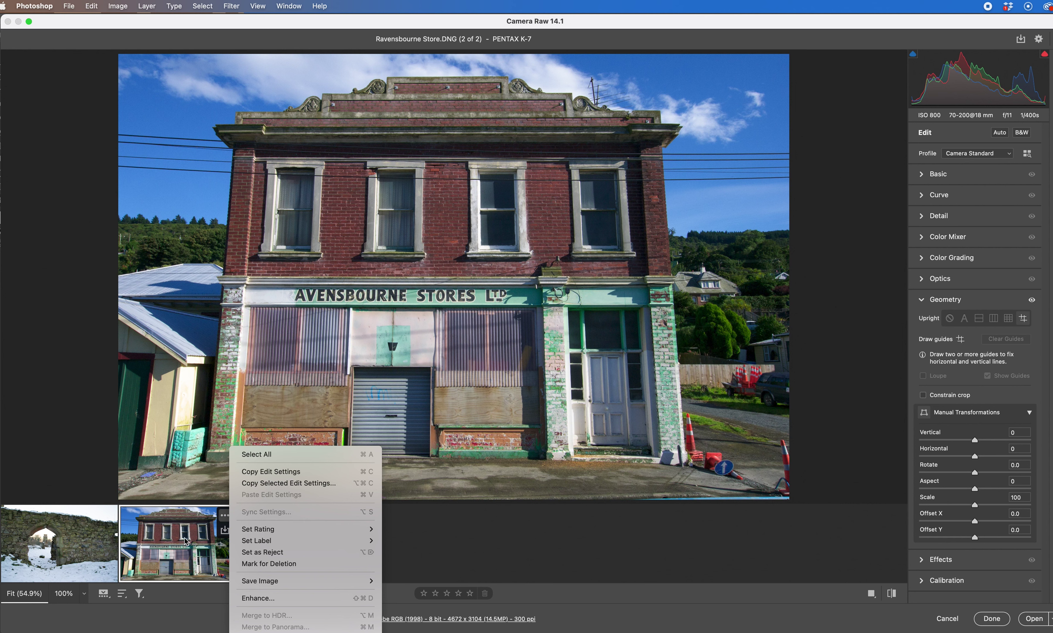
left_click(177, 546)
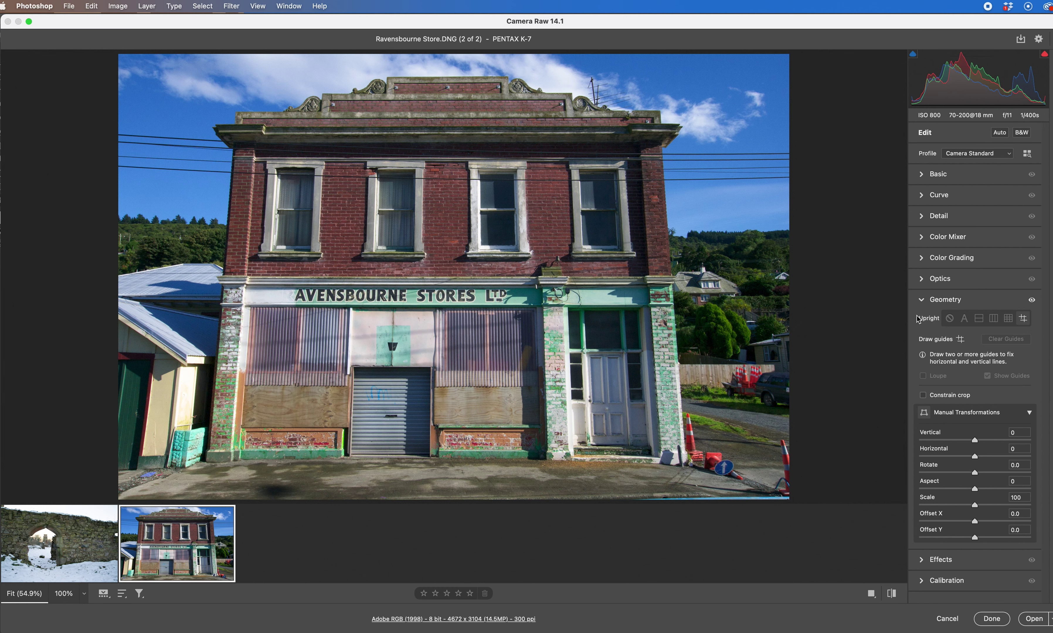
Try a manual lens Distortion of -1 on the store photo, reset it to 0 and return to Geometry.
left_click(922, 299)
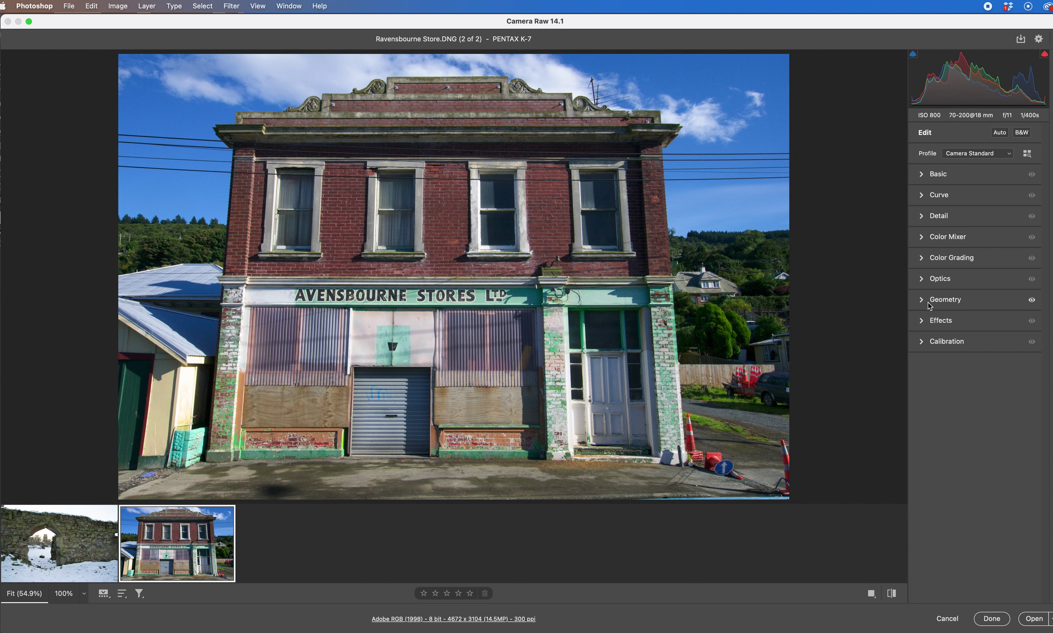
left_click(923, 281)
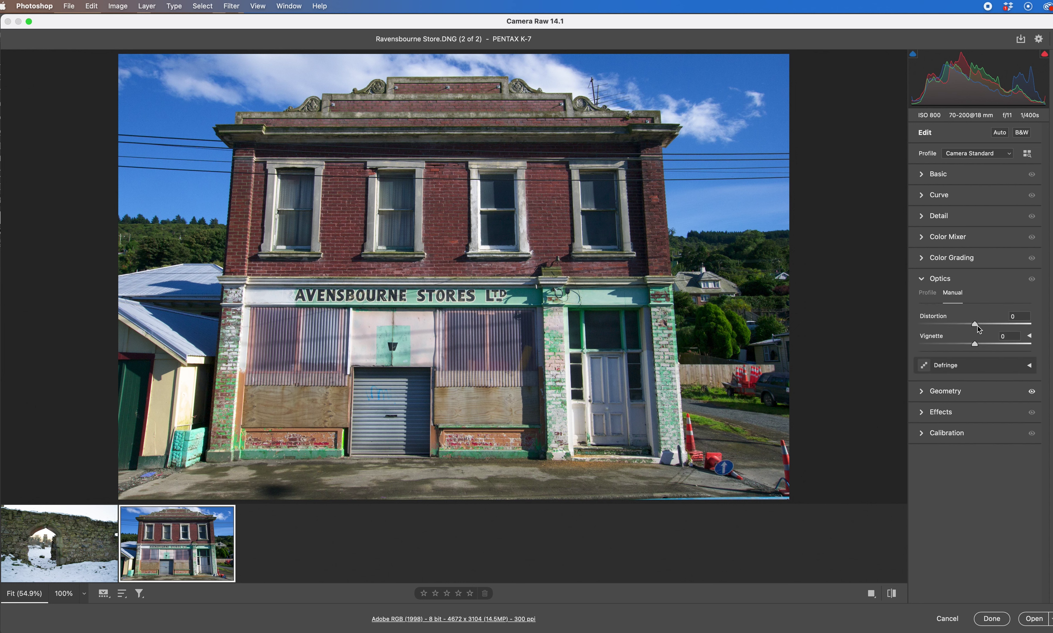
left_click_drag(977, 327, 980, 331)
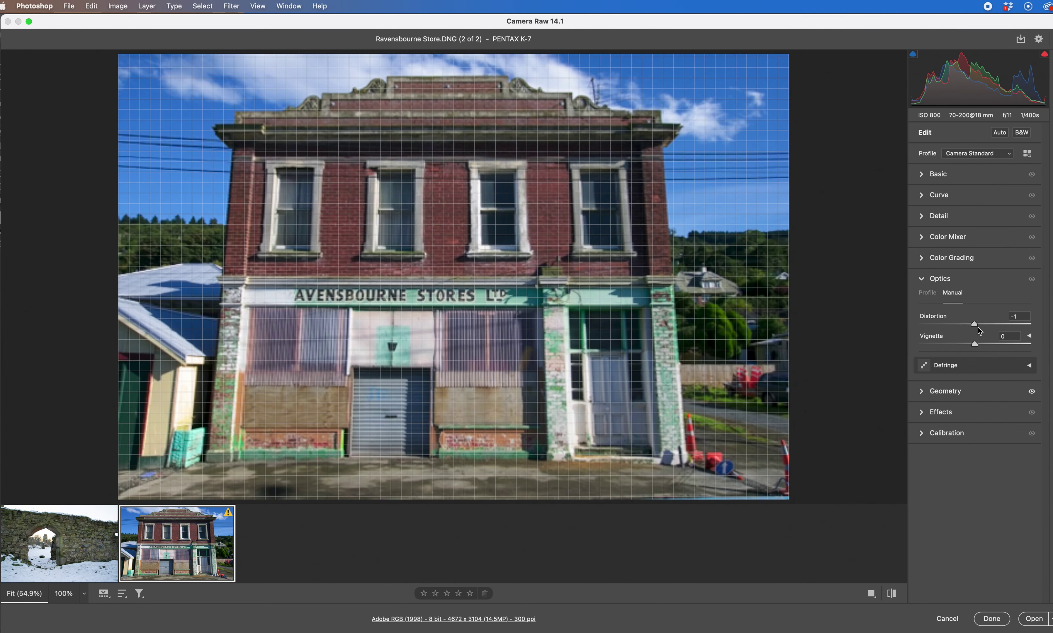
double_click(976, 325)
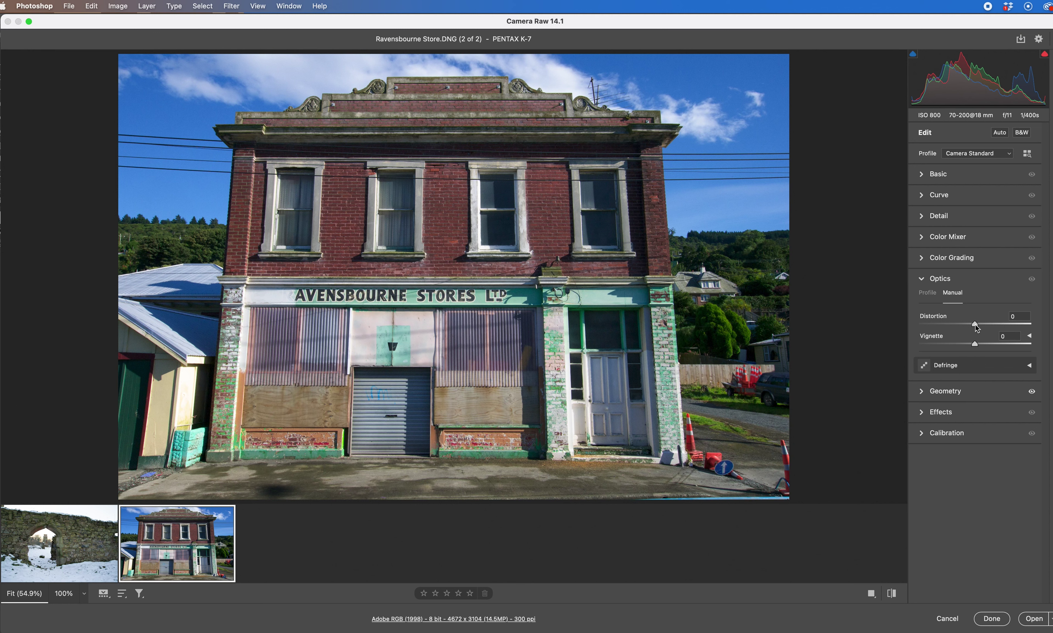
left_click(921, 281)
left_click(921, 302)
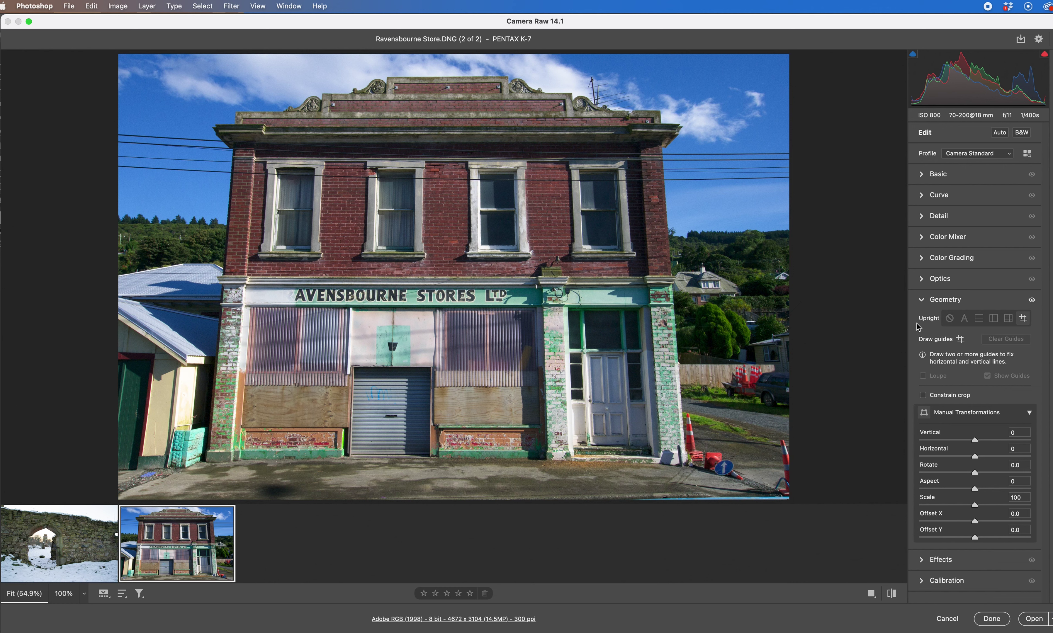
Collapse the manual transformations, try Auto Upright on the store photo and return to Guided Upright.
left_click(1031, 414)
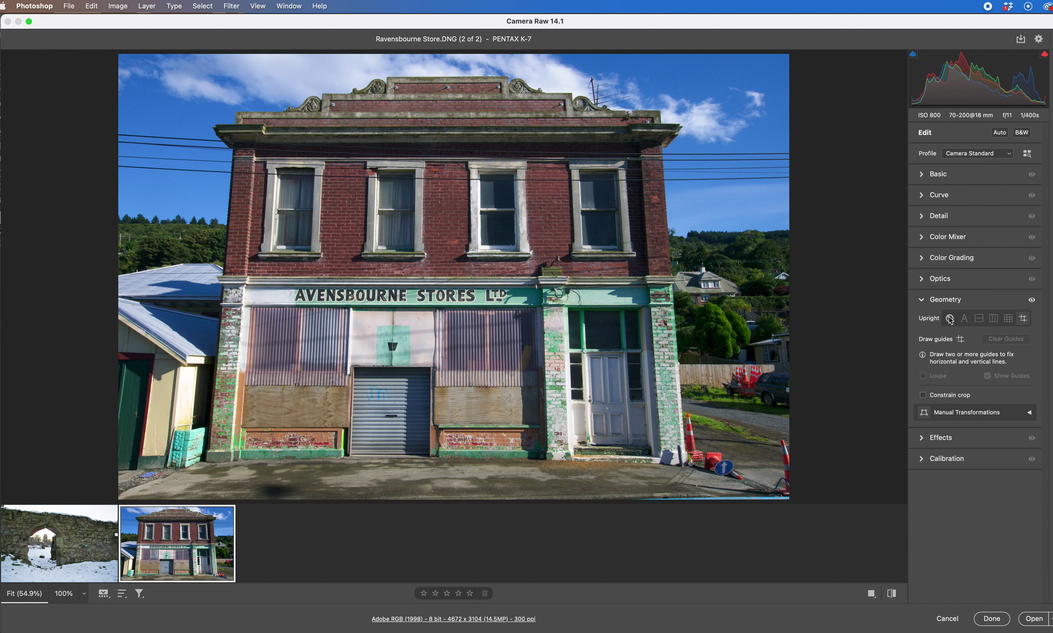
left_click(964, 319)
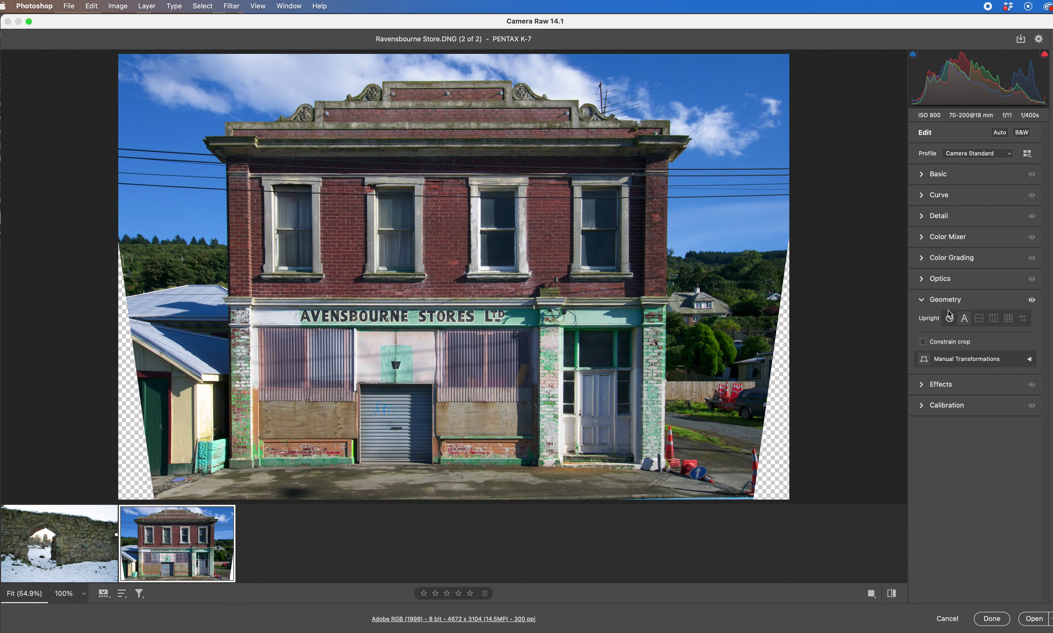
key("shift+t")
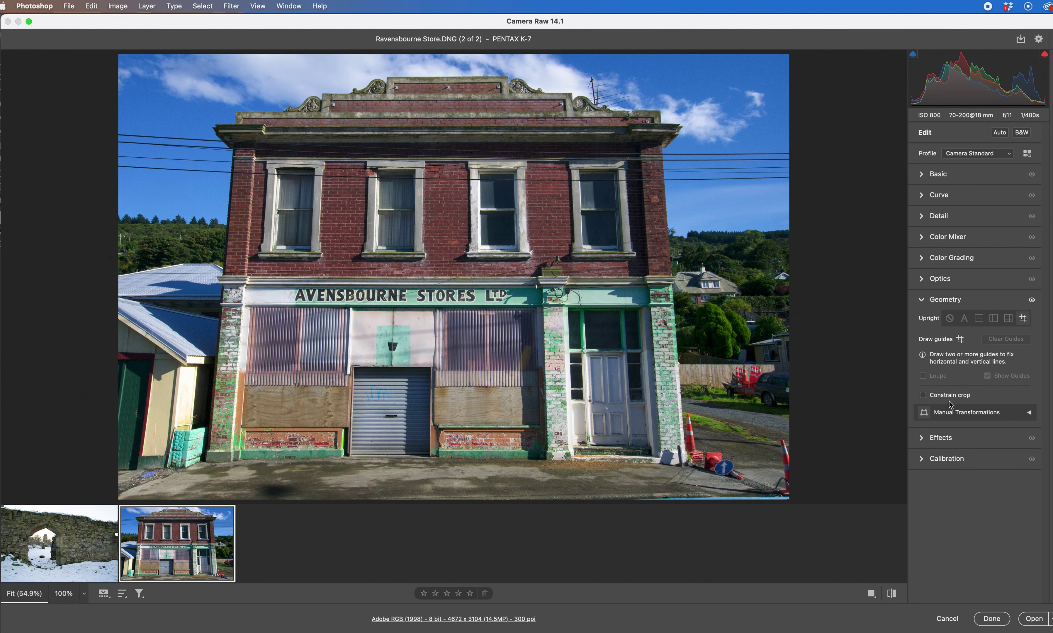
Try Auto Upright with Constrain crop enabled on the store photo, and turn Upright off.
left_click(923, 397)
left_click(964, 319)
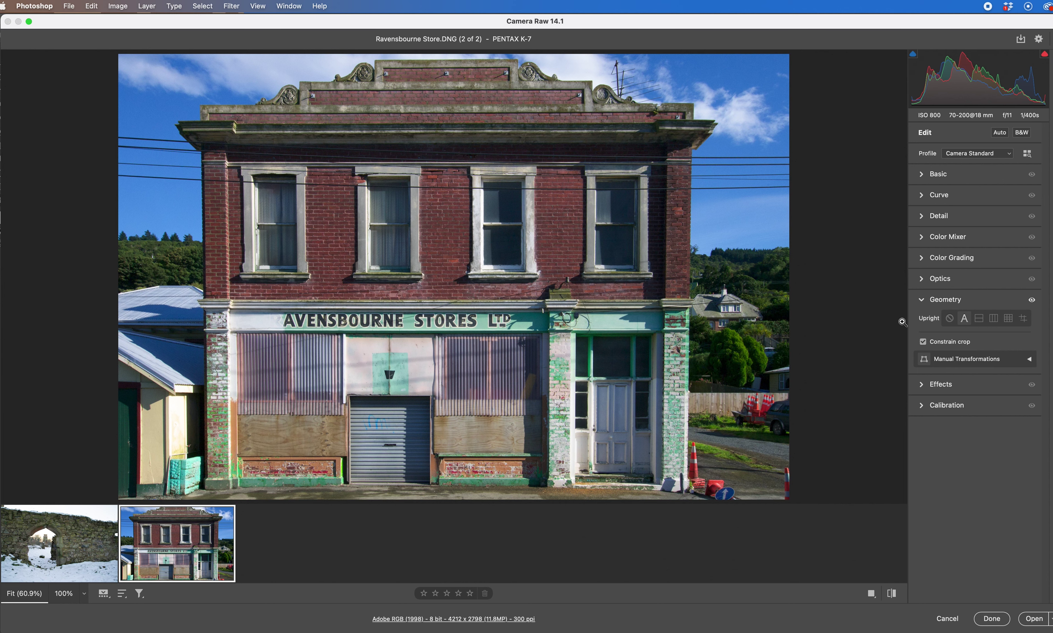
key("shift+t")
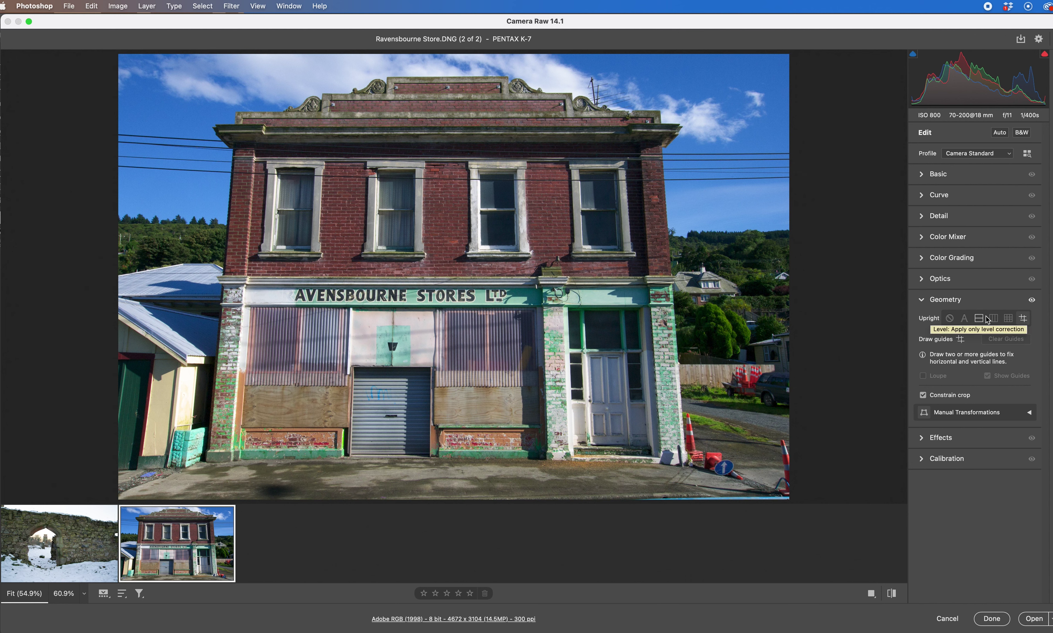
left_click(948, 325)
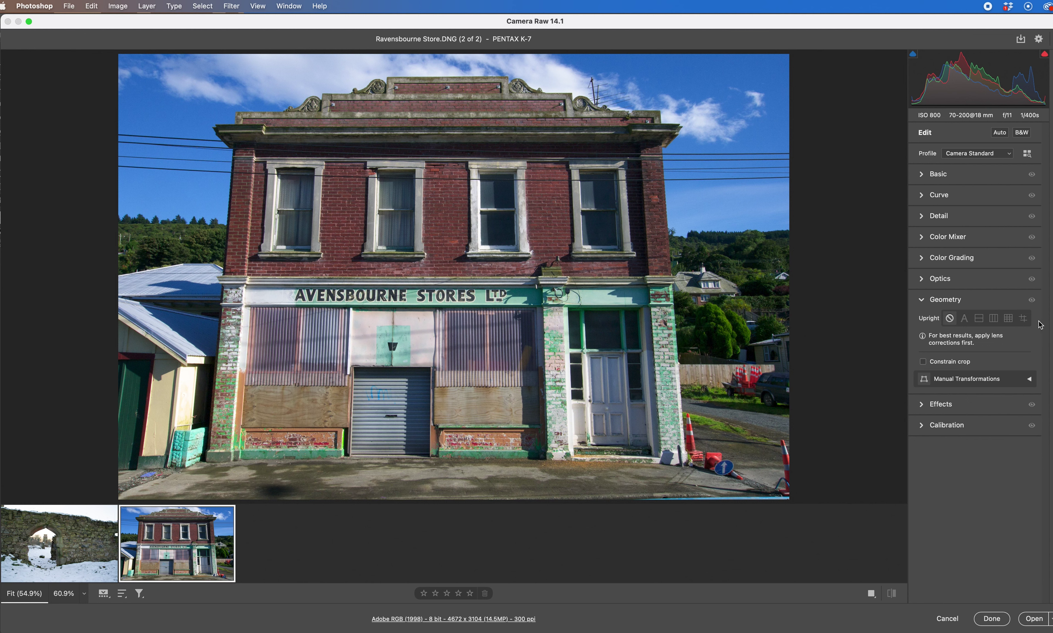
Choose Guided Upright and draw vertical guides along the left and right edges of the store building.
left_click(1023, 319)
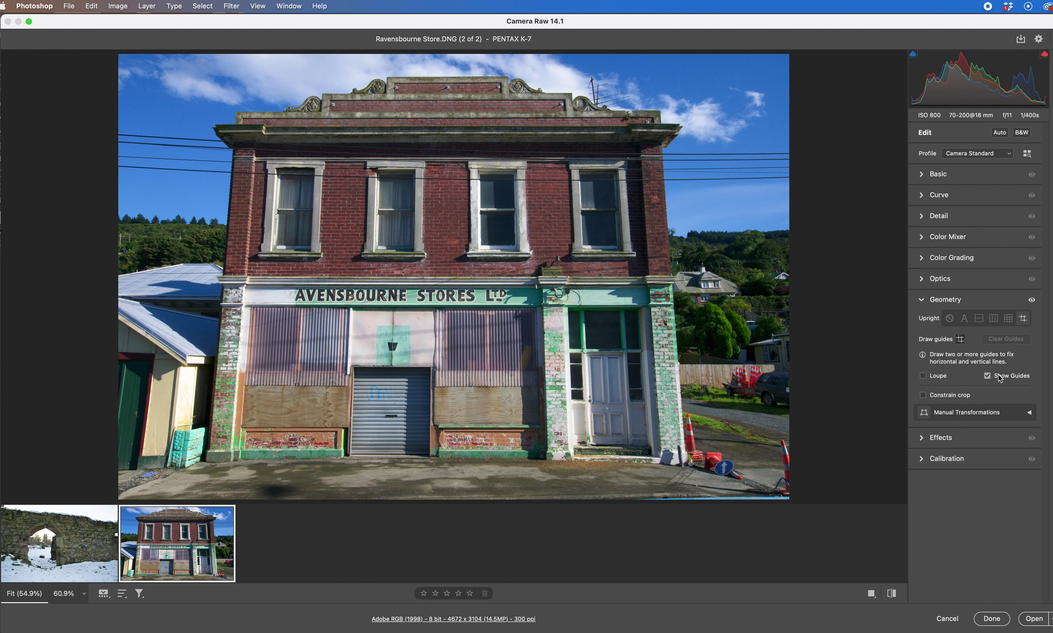
left_click(961, 340)
left_click(962, 342)
left_click_drag(206, 460, 234, 134)
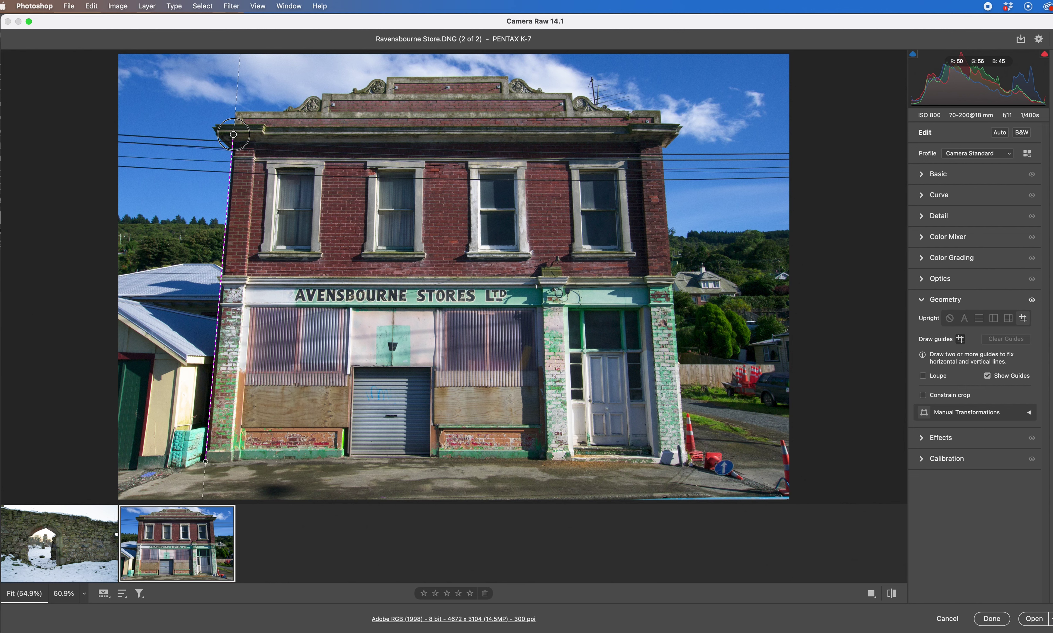
left_click_drag(234, 135, 233, 135)
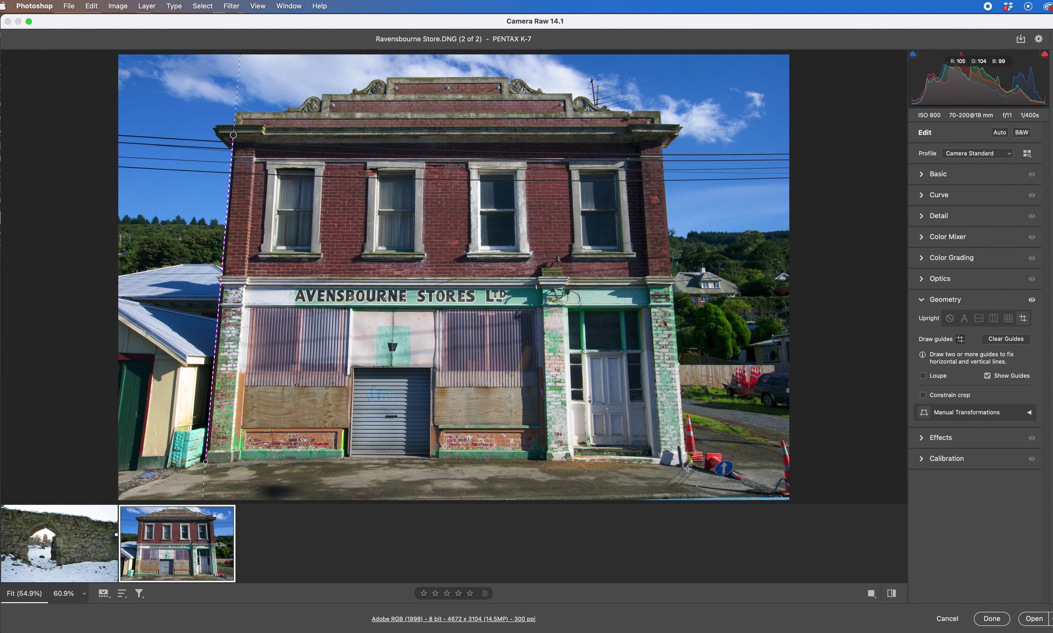
left_click_drag(688, 467, 664, 149)
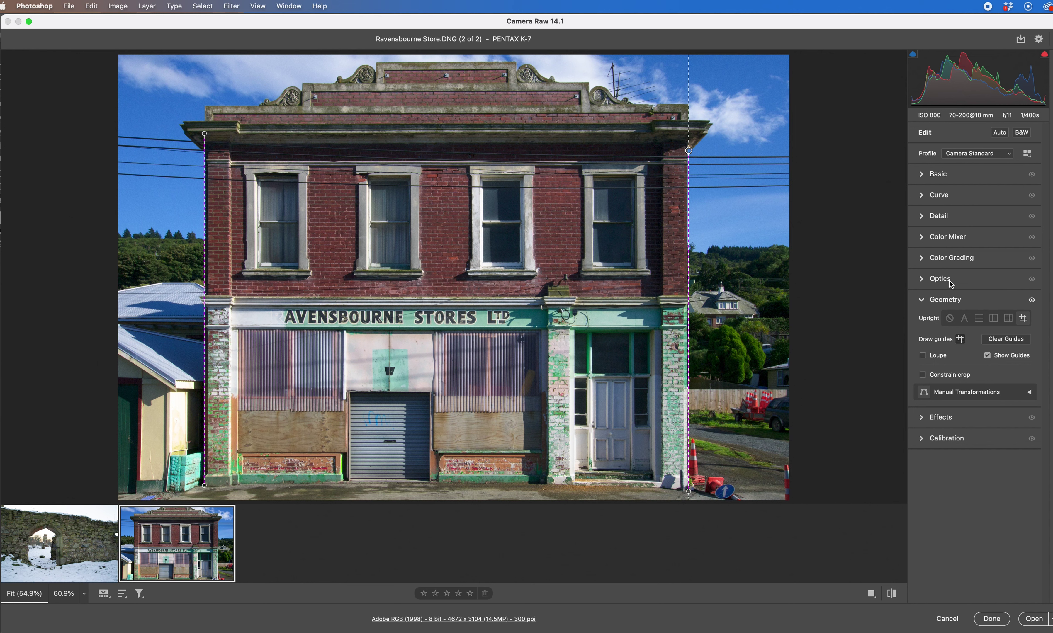
Delete the guide on the building's right edge, toggle the guides' visibility and clear the remaining guide.
key("BackSpace")
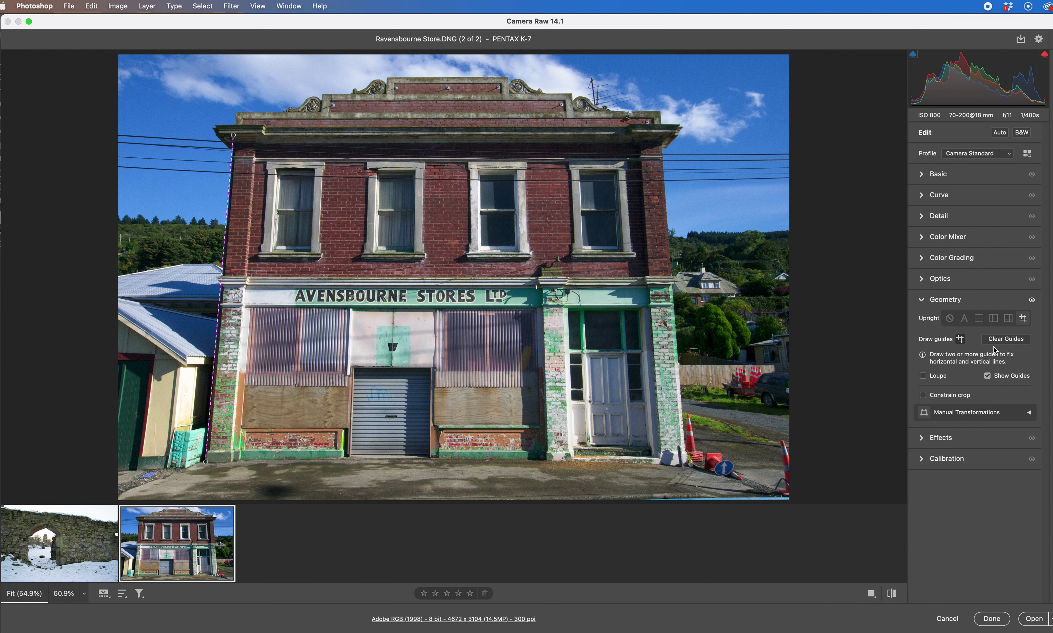
left_click(989, 377)
left_click(989, 377)
left_click(1007, 343)
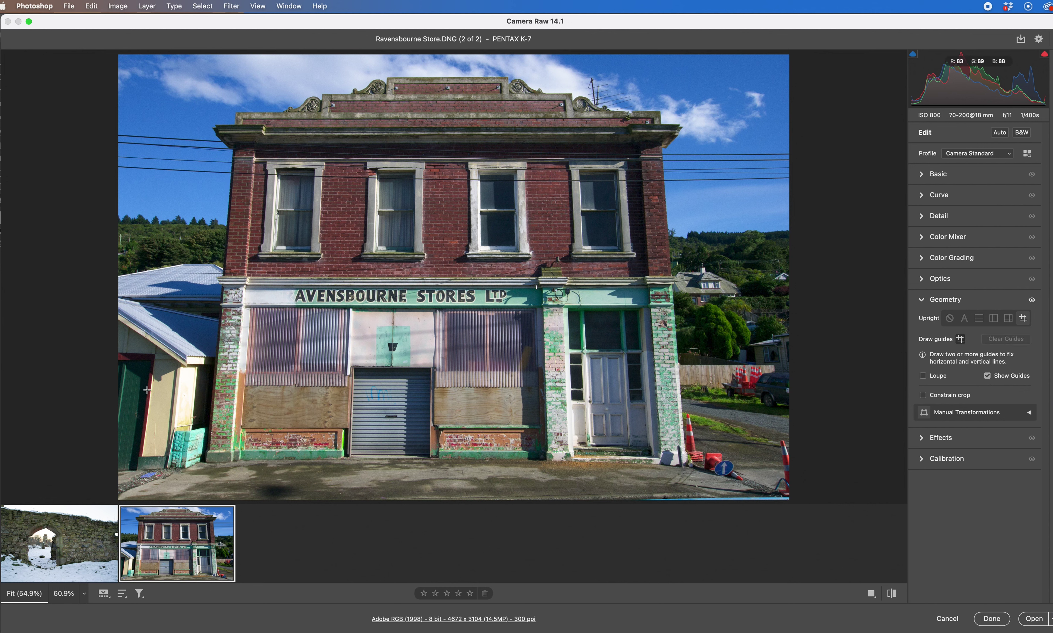
Redraw vertical guides along both sides of the building up to the parapet and right-hand wall, and remove them.
left_click_drag(208, 461, 235, 115)
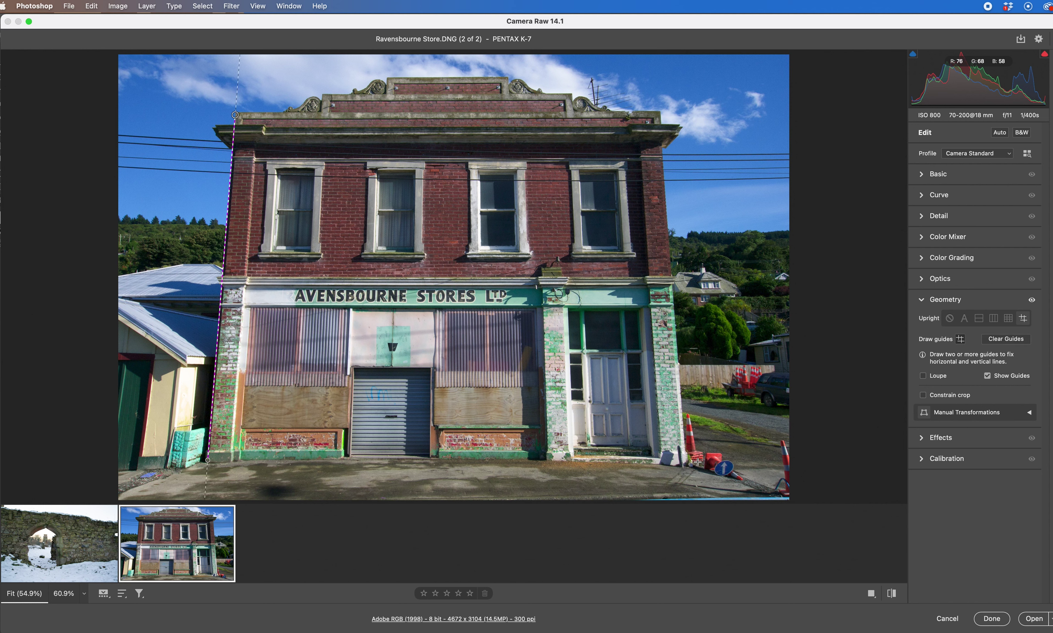
left_click_drag(690, 463, 672, 233)
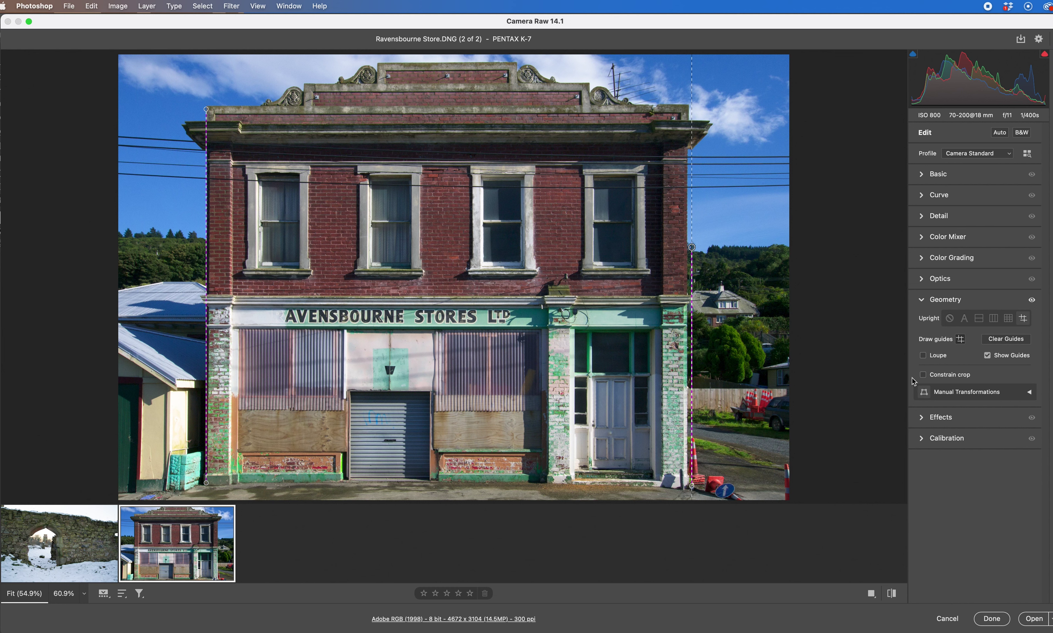
left_click(962, 340)
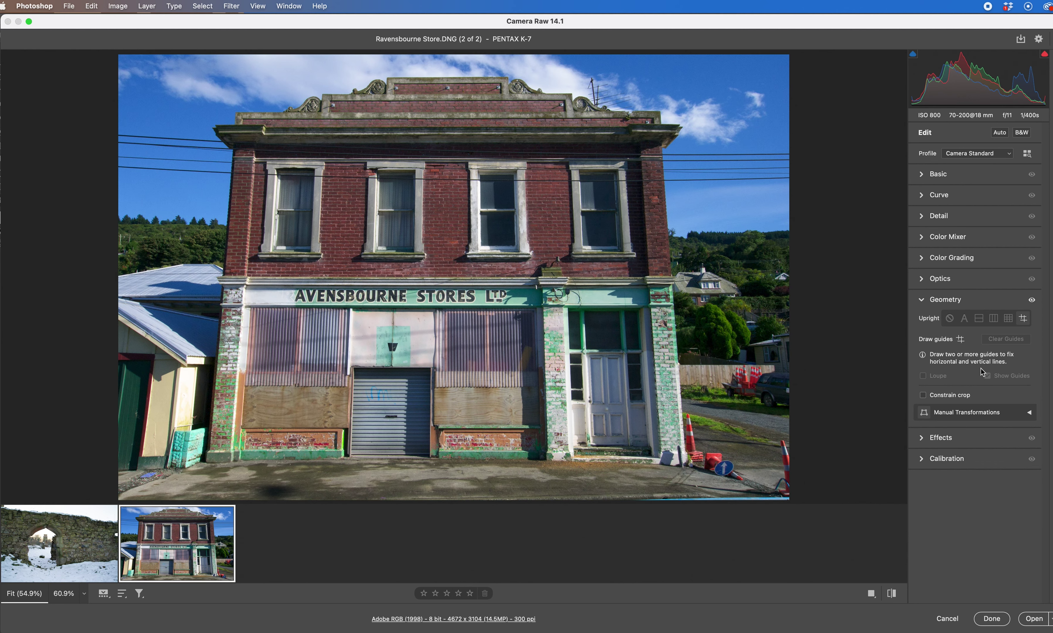
Expand the manual transformations, try a Vertical value of -25 on the store photo and reset it to 0.
left_click(1030, 414)
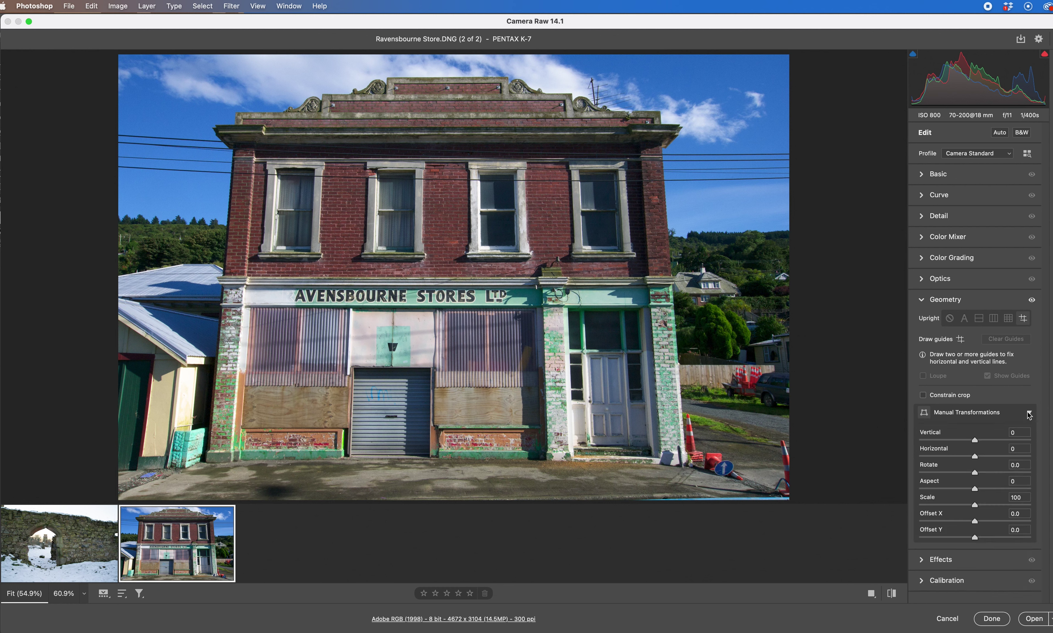
left_click(976, 442)
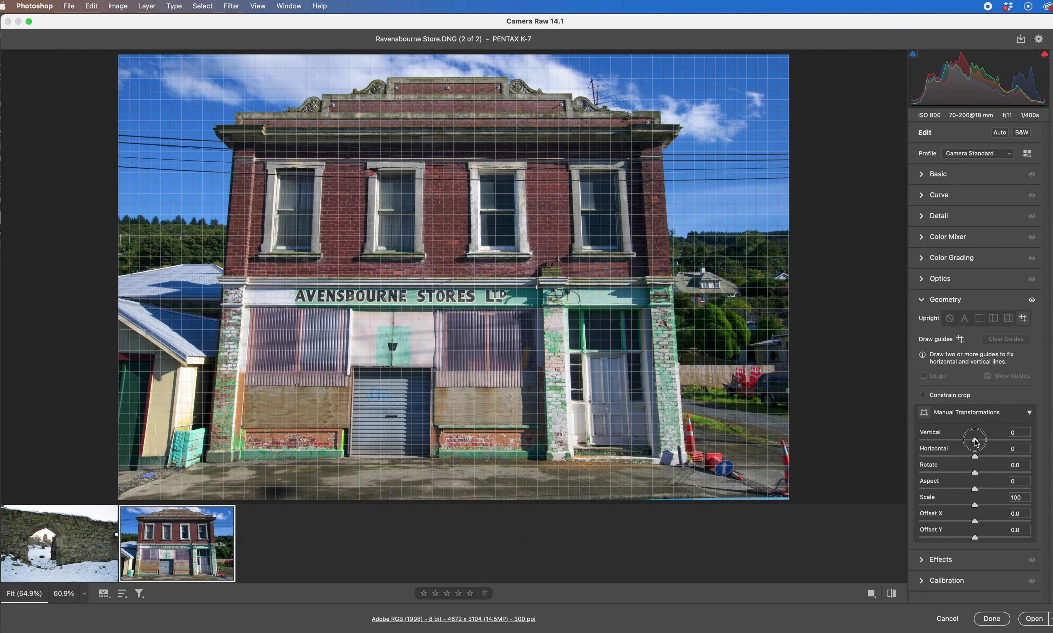
left_click_drag(977, 444, 962, 444)
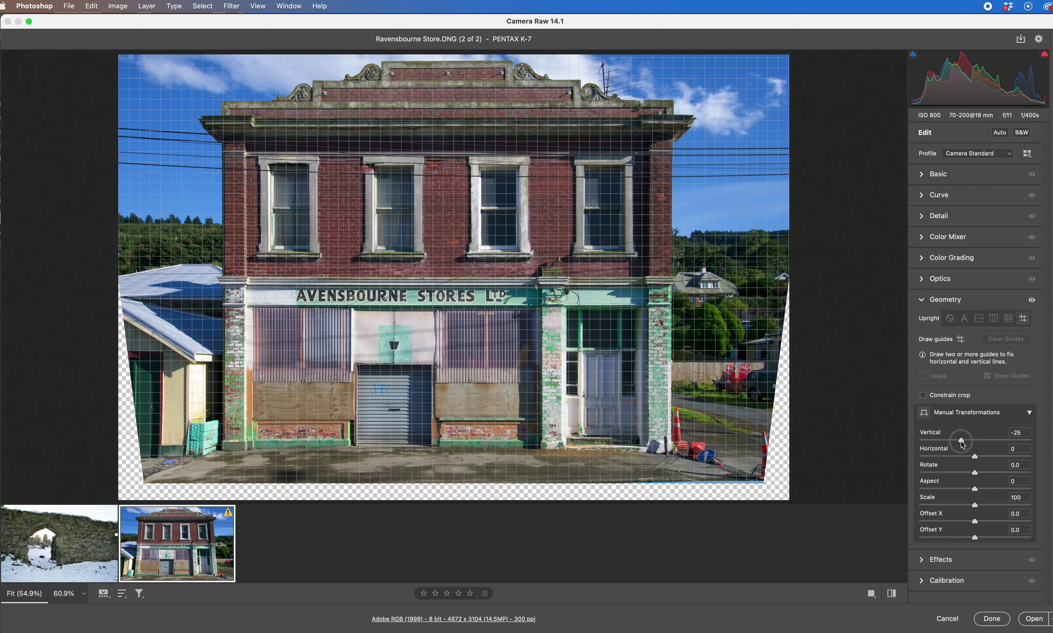
left_click_drag(963, 444, 962, 445)
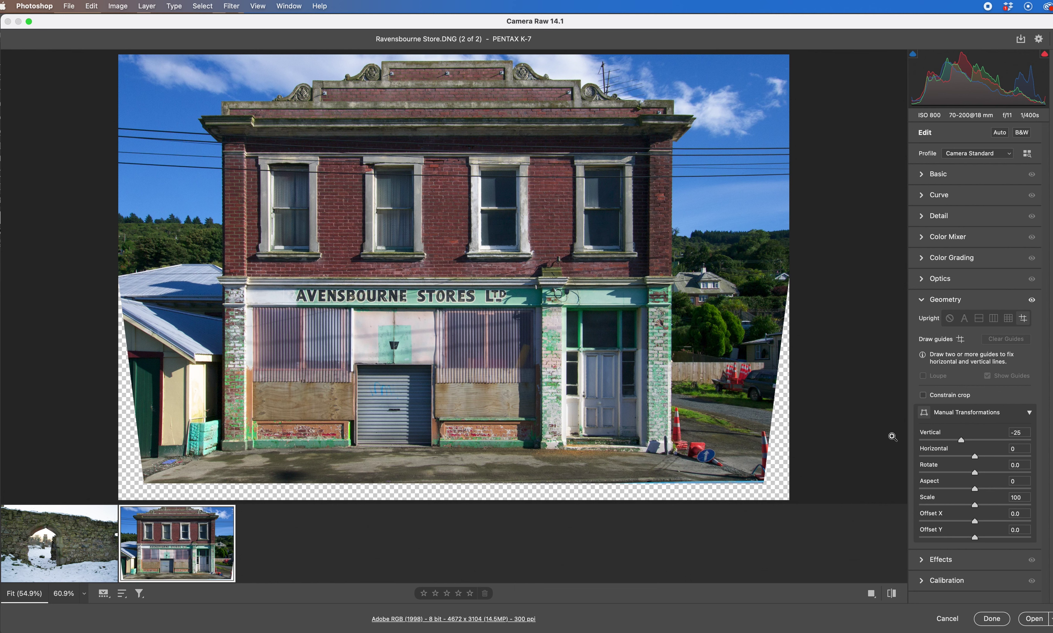
left_click_drag(962, 441, 976, 442)
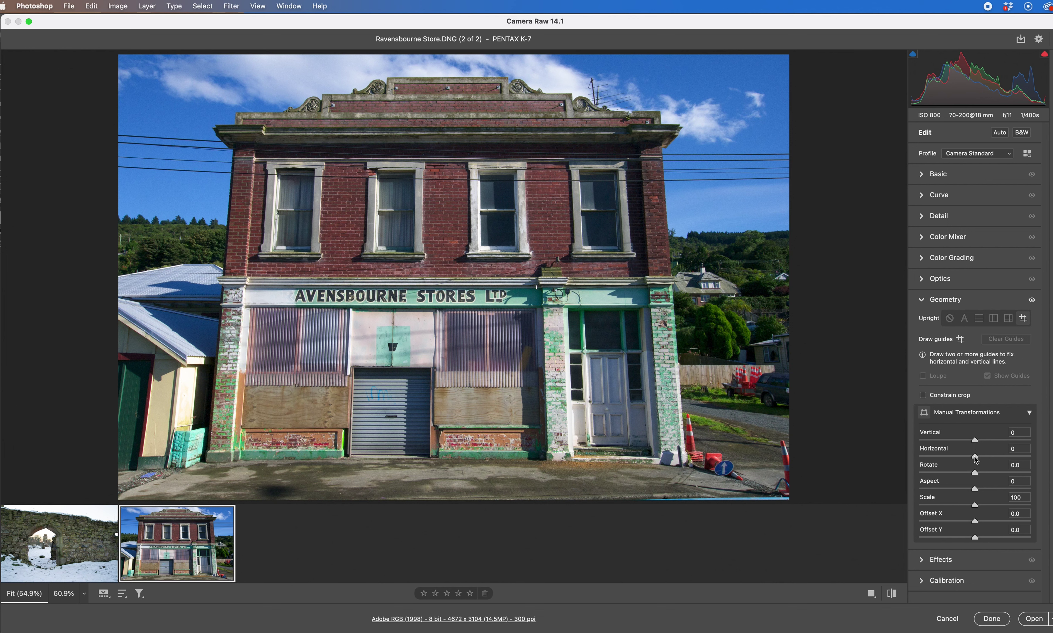
Try rotating the store photo by +1.2 with the manual transformations.
mouse_move(976, 459)
left_mouse_down()
mouse_move(972, 474)
mouse_move(982, 475)
left_mouse_up()
left_click(977, 474)
left_click(982, 477)
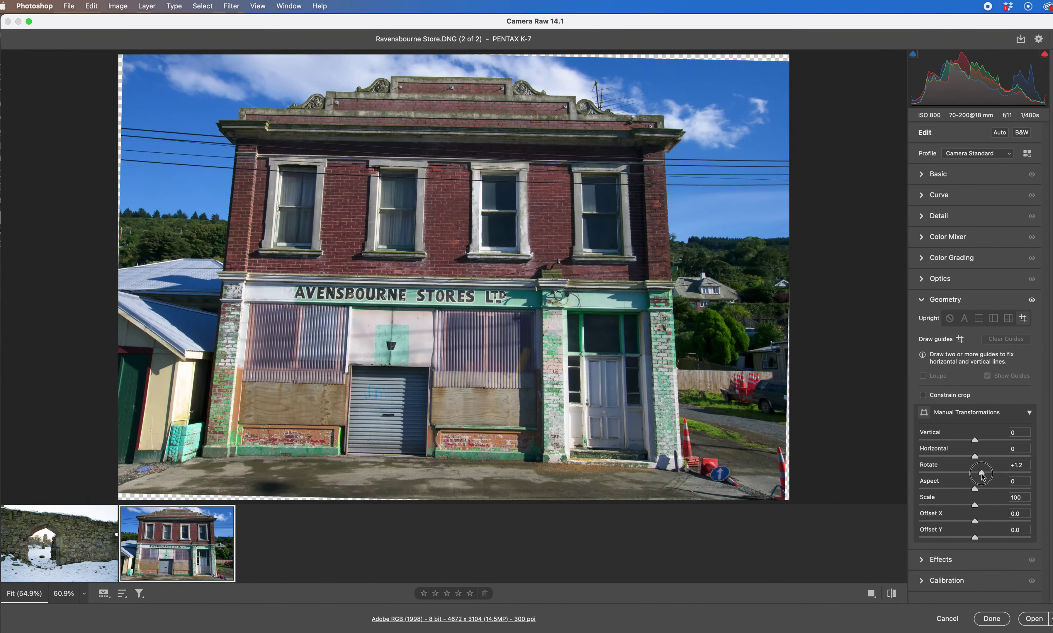
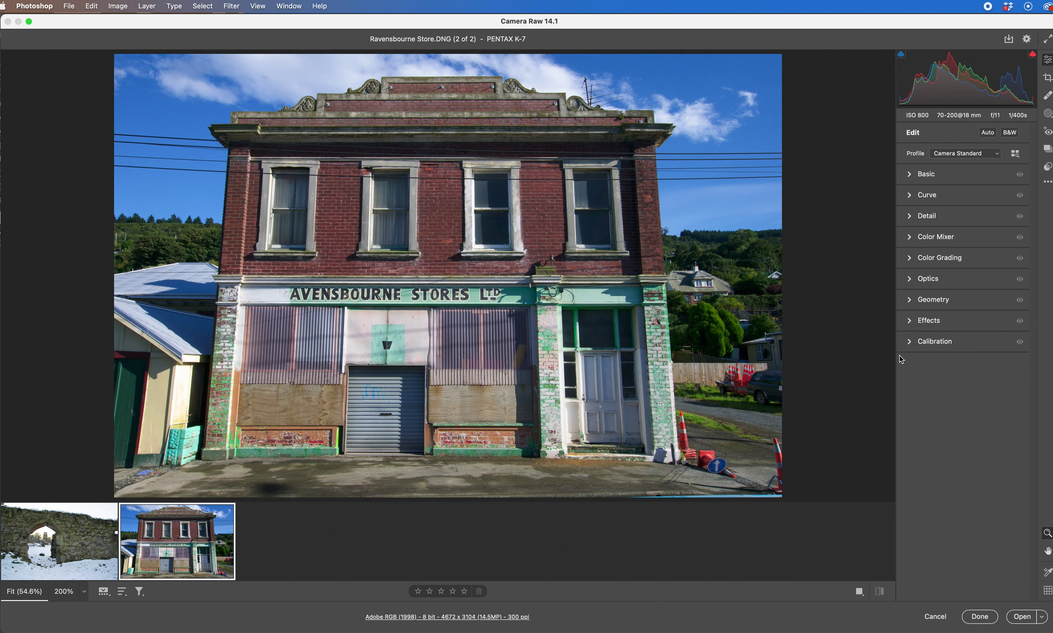
Zoom in on the store's brick wall and windows and try an Effects Grain amount of 43.
left_click(452, 234)
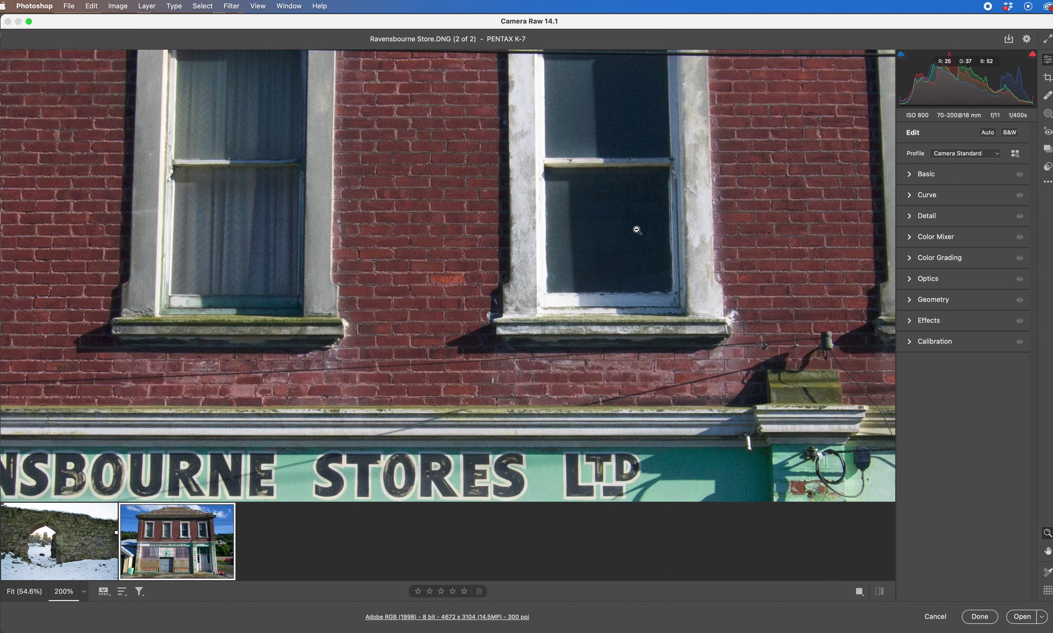
left_click(914, 322)
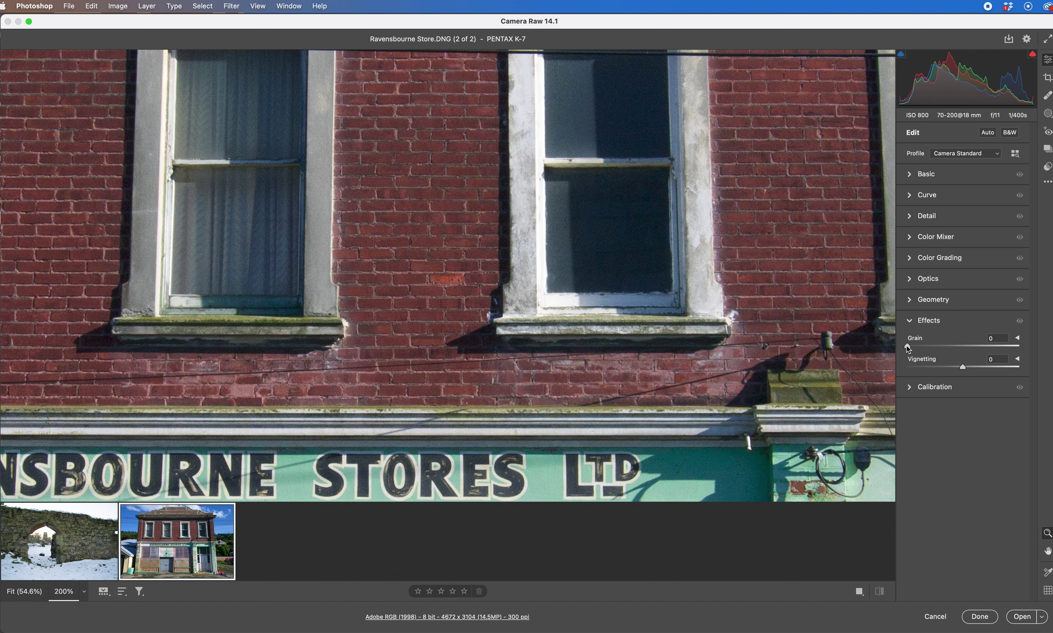
key("super+equal")
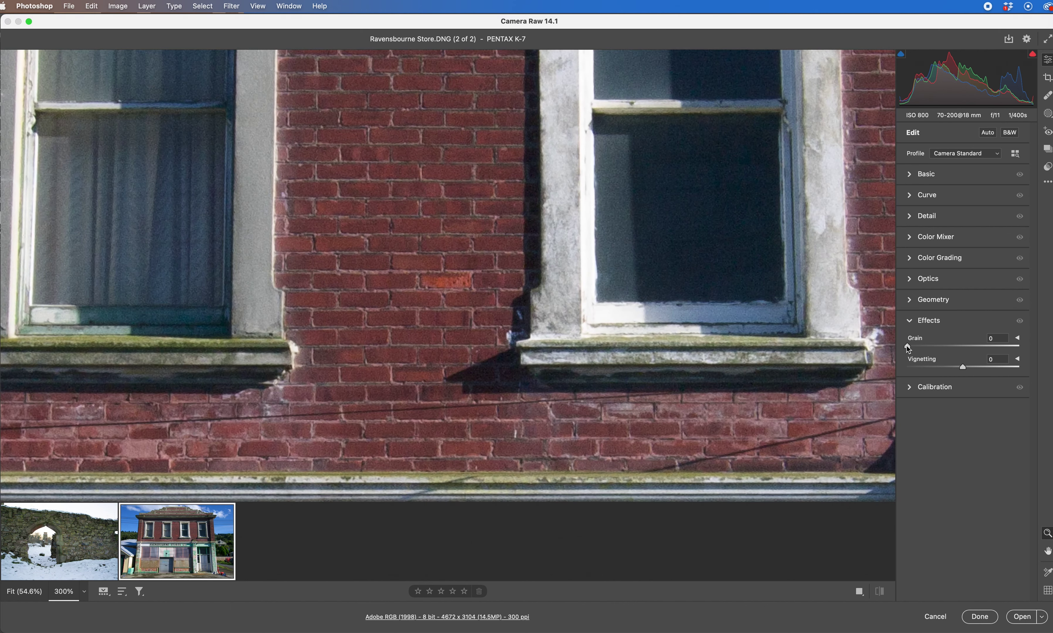
left_click(905, 347)
left_click_drag(908, 347, 949, 346)
mouse_move(950, 347)
left_mouse_down()
mouse_move(908, 348)
mouse_move(955, 347)
left_mouse_up()
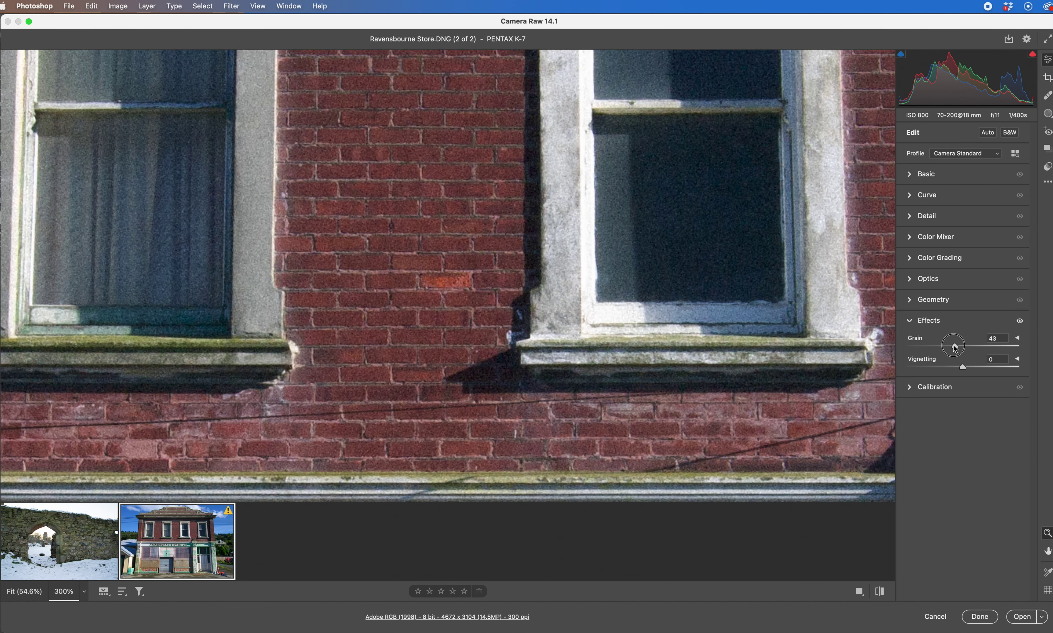
Toggle the Effects adjustments off and on to compare the brick wall and windows with and without grain.
left_click(1020, 321)
left_click(1022, 323)
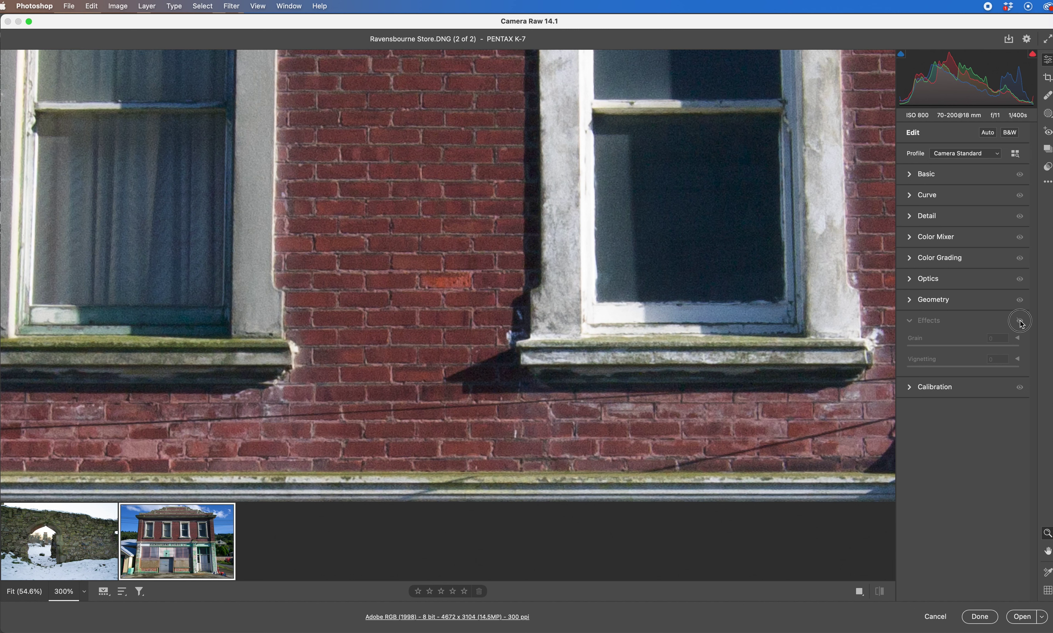
left_click(1021, 323)
left_click(1021, 323)
left_click(1022, 323)
left_click(1021, 324)
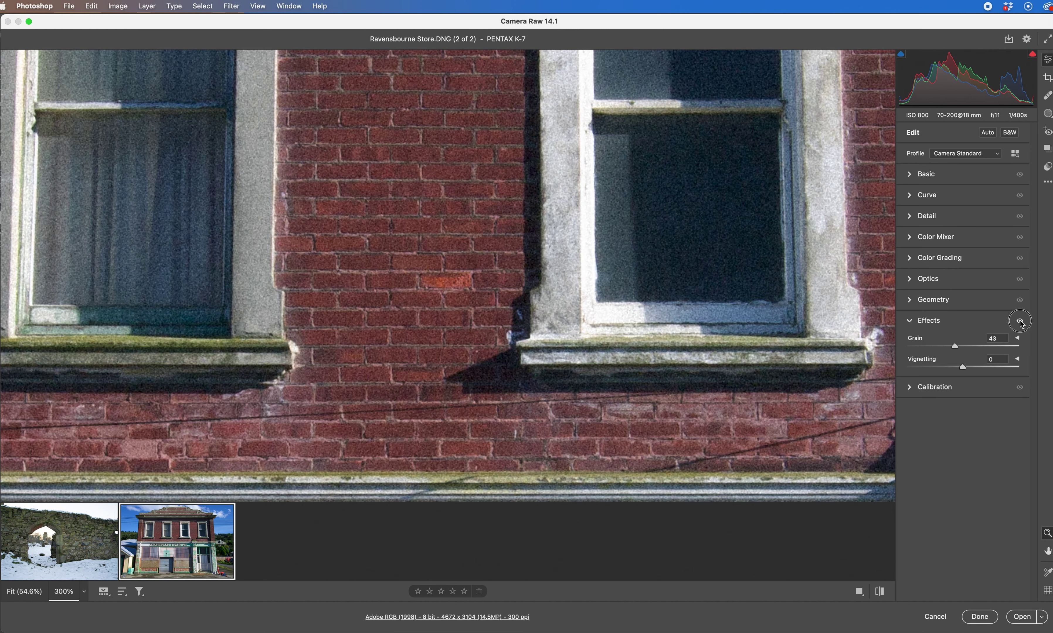
left_click(1021, 323)
Expand the grain settings and try a Size of 57 and a Roughness of 64.
left_click(1018, 338)
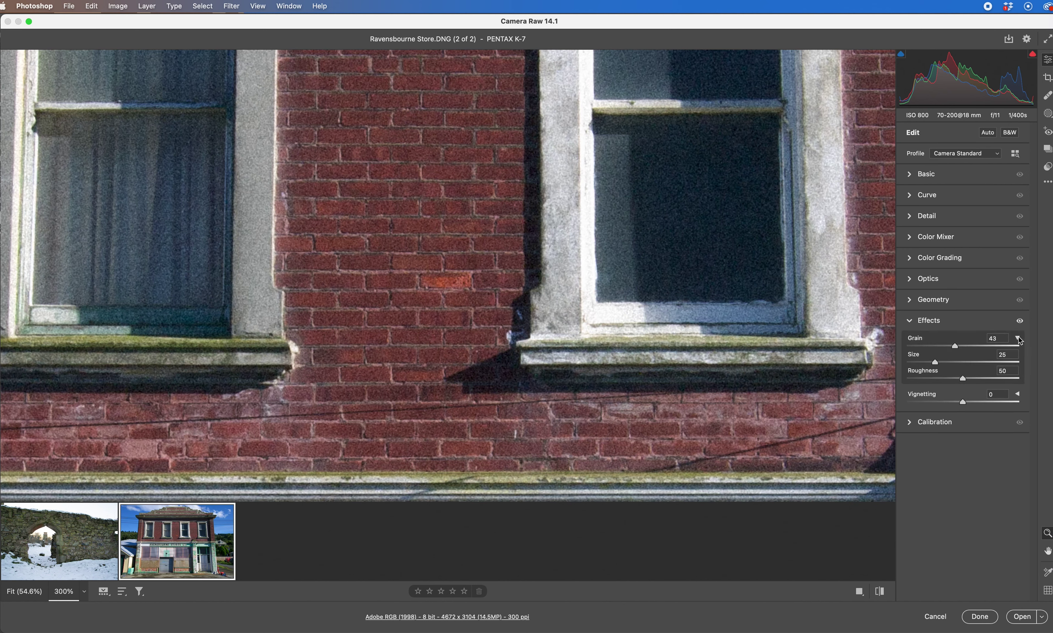
left_click(935, 362)
left_click_drag(937, 365, 978, 379)
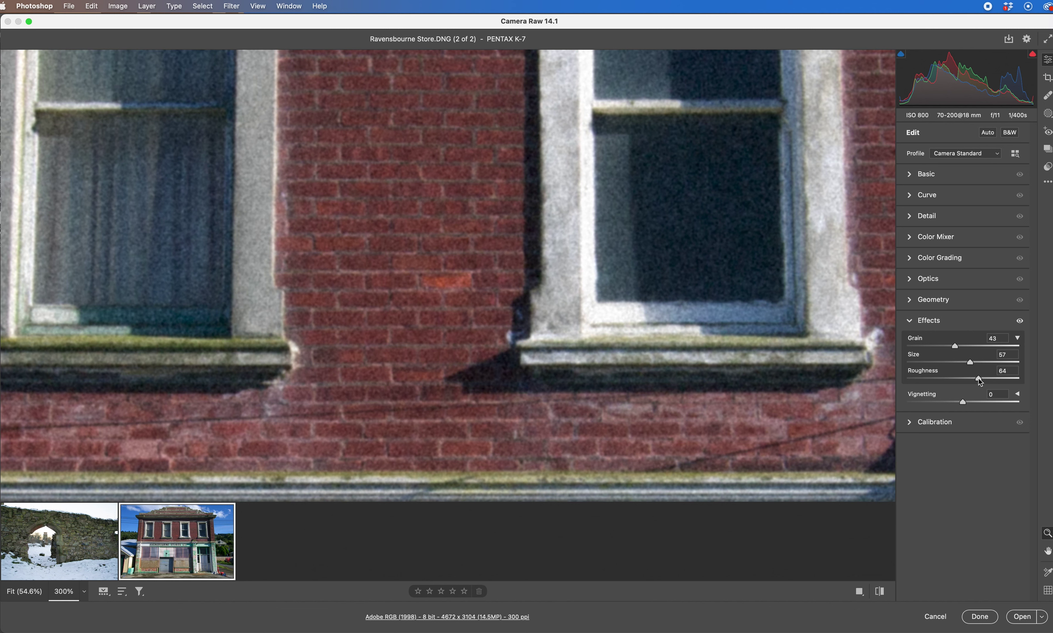
Reset the grain's Roughness to 50, Size to 25 and amount to 0, and collapse its settings.
double_click(979, 379)
double_click(970, 363)
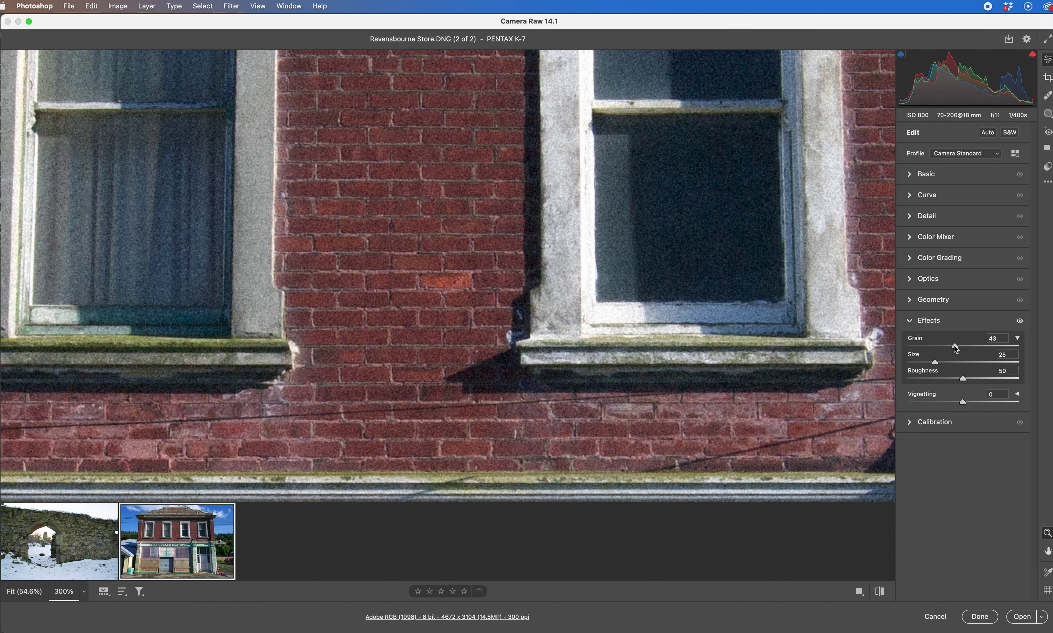
double_click(954, 345)
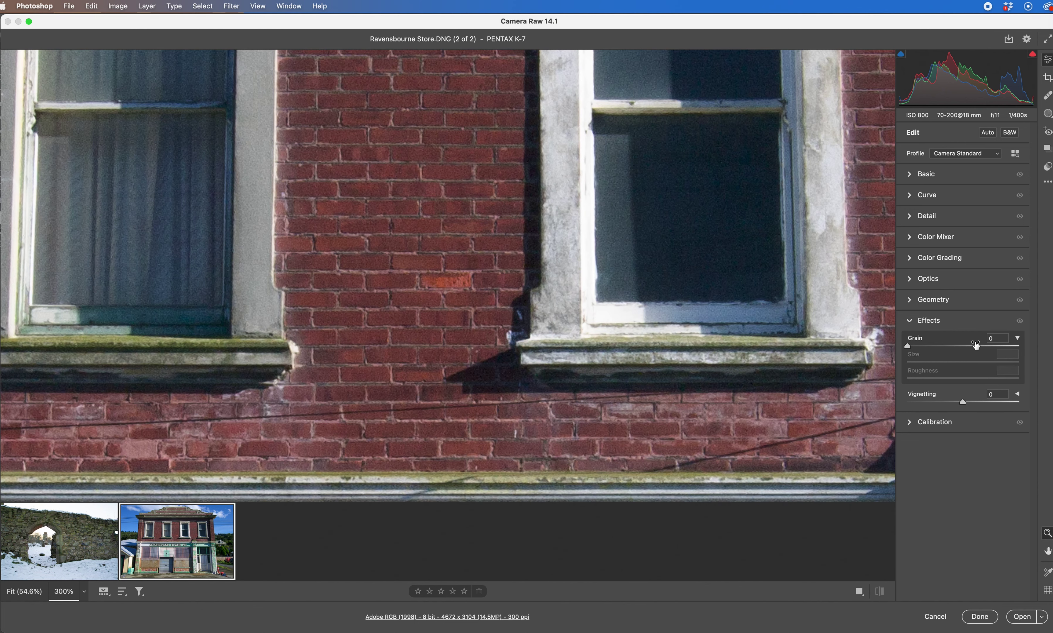
left_click(1020, 340)
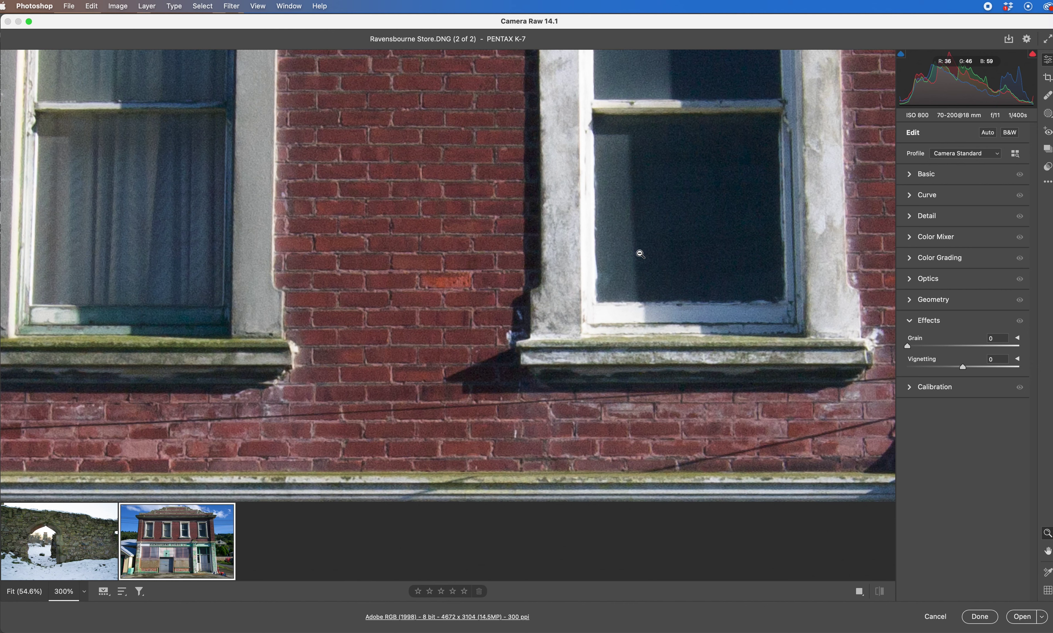
Show the whole store photo, expand the vignetting settings in Effects and try a Vignetting amount of -100.
left_click_drag(631, 245, 640, 254)
key("super+0")
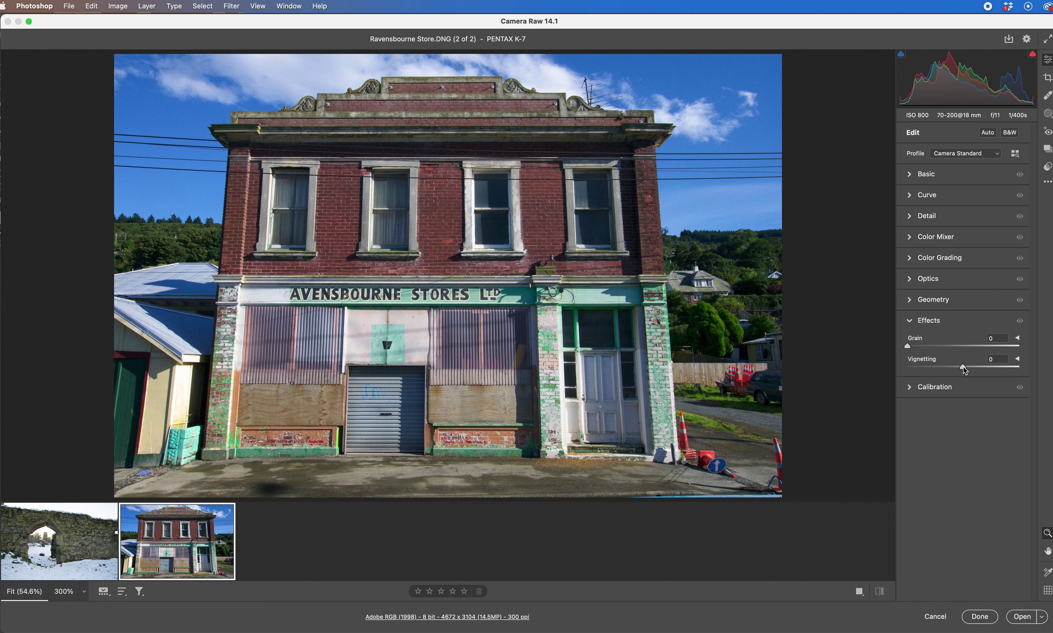
left_click(910, 280)
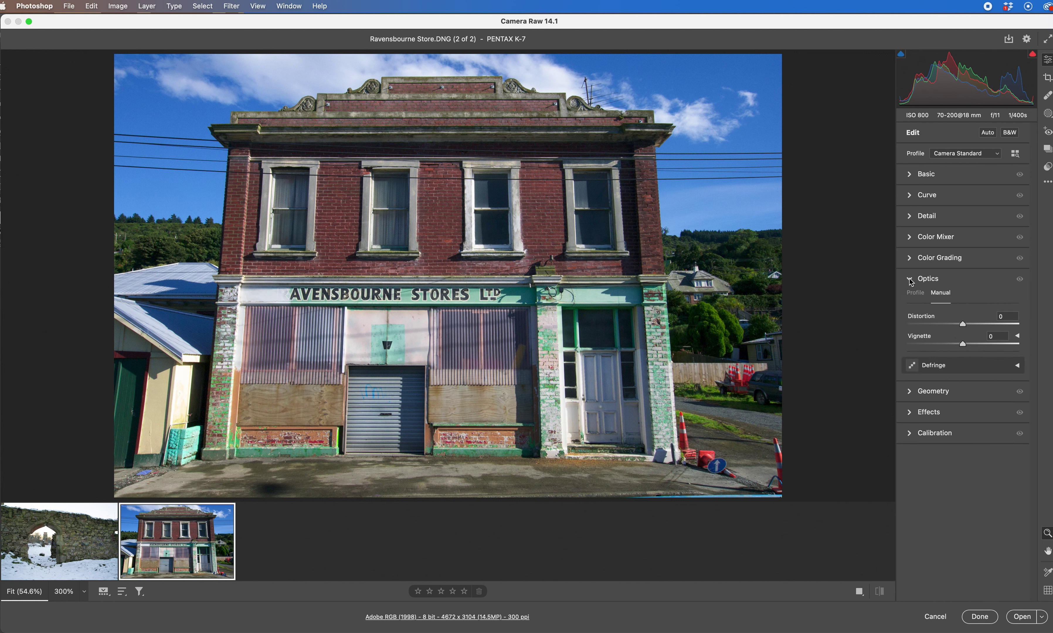
left_click(911, 281)
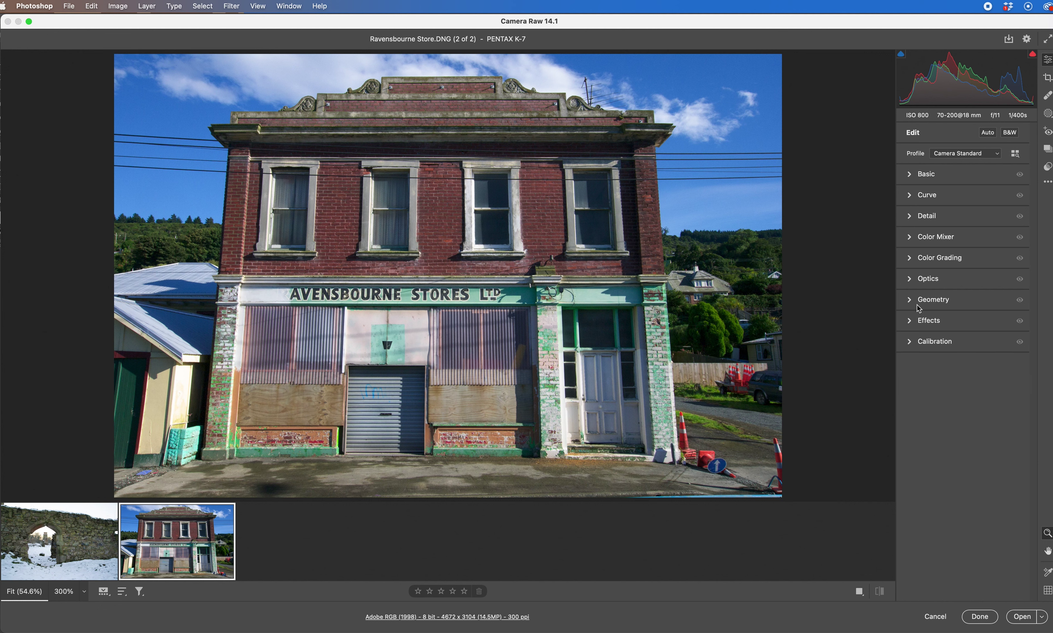
left_click(912, 326)
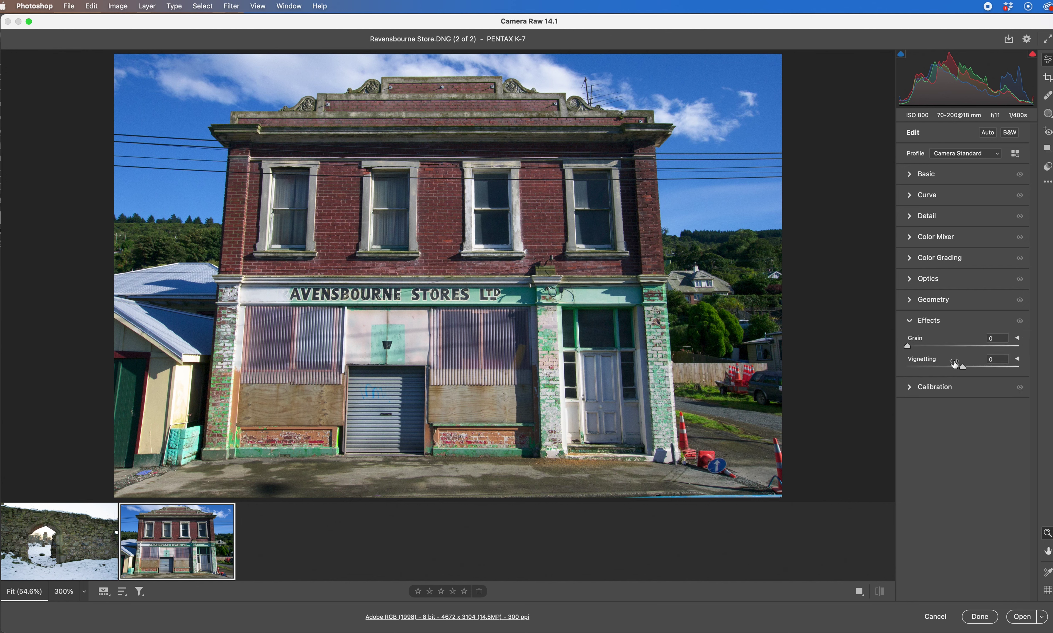
left_click(1016, 361)
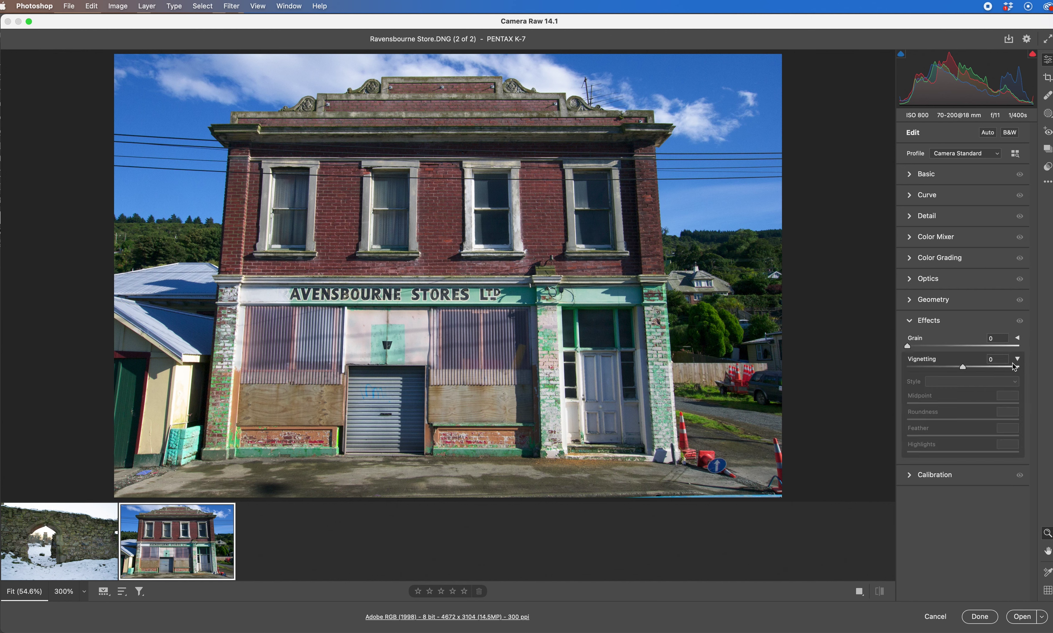
left_click(963, 368)
left_click_drag(964, 368, 908, 368)
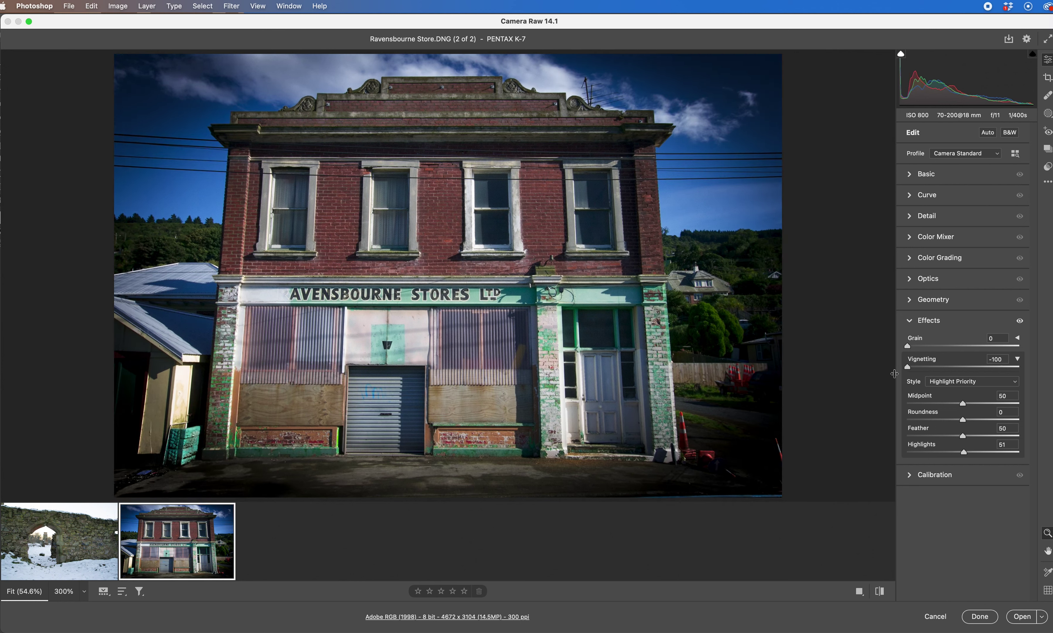
Try the vignette's shape settings with a Feather of 0, restore Feather to 50 and set Highlights to 50.
left_click_drag(964, 405, 891, 440)
double_click(965, 424)
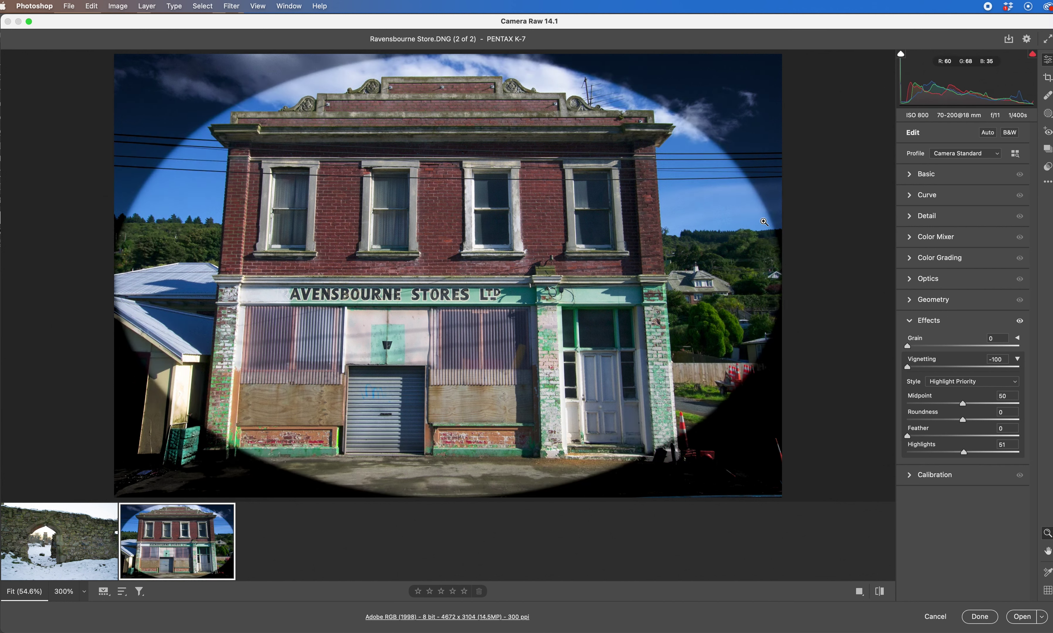
left_click_drag(908, 437, 963, 438)
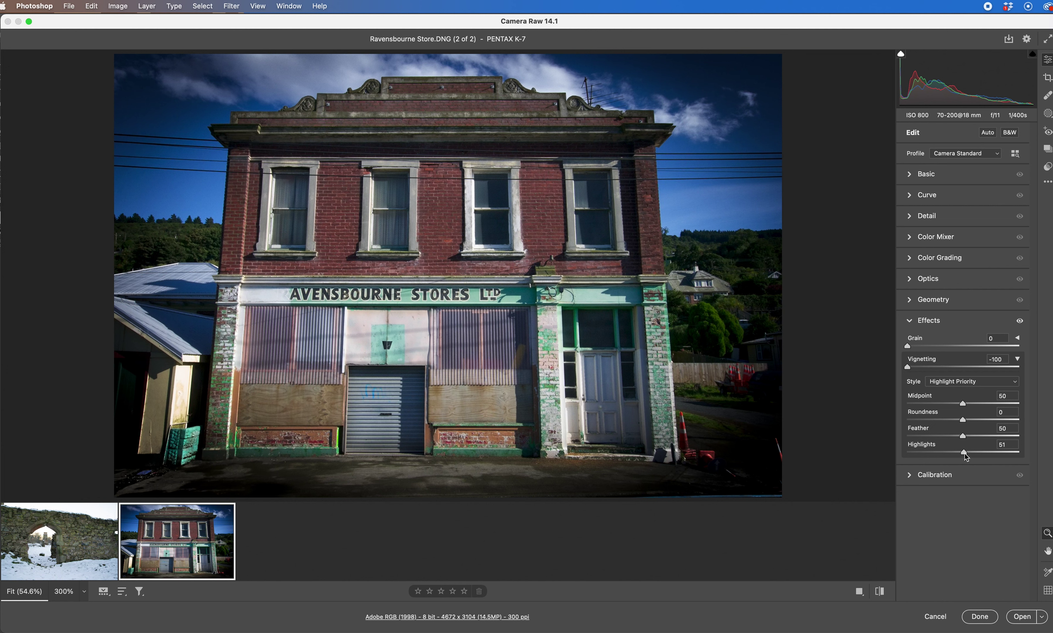
mouse_move(965, 454)
left_mouse_down()
mouse_move(897, 456)
mouse_move(964, 454)
left_mouse_up()
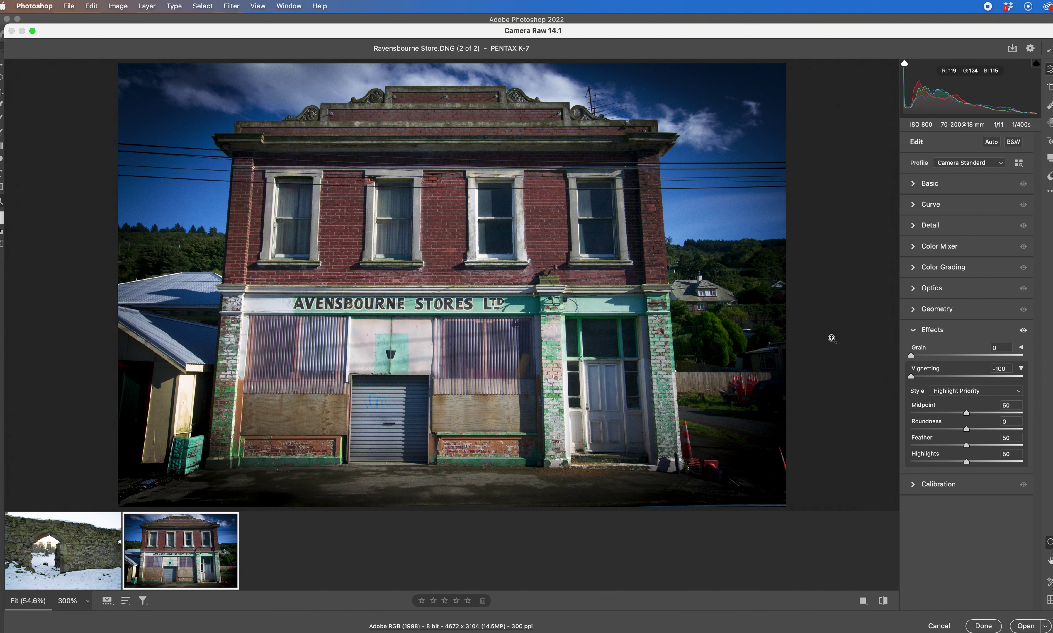
Try the Color Priority and Paint Overlay styles on the vignette.
left_click(966, 395)
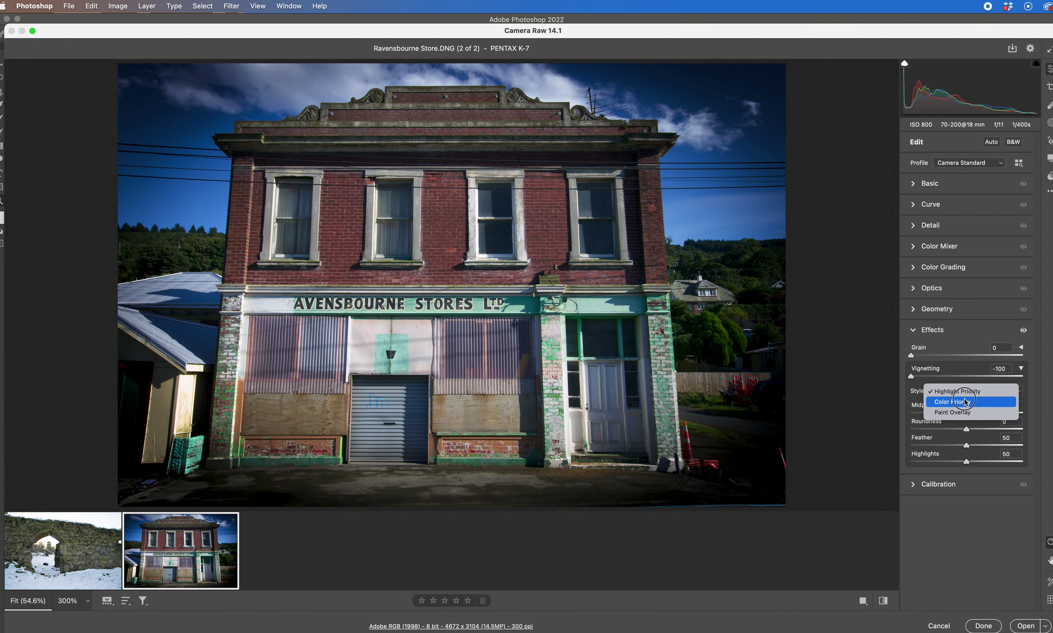
left_click(966, 404)
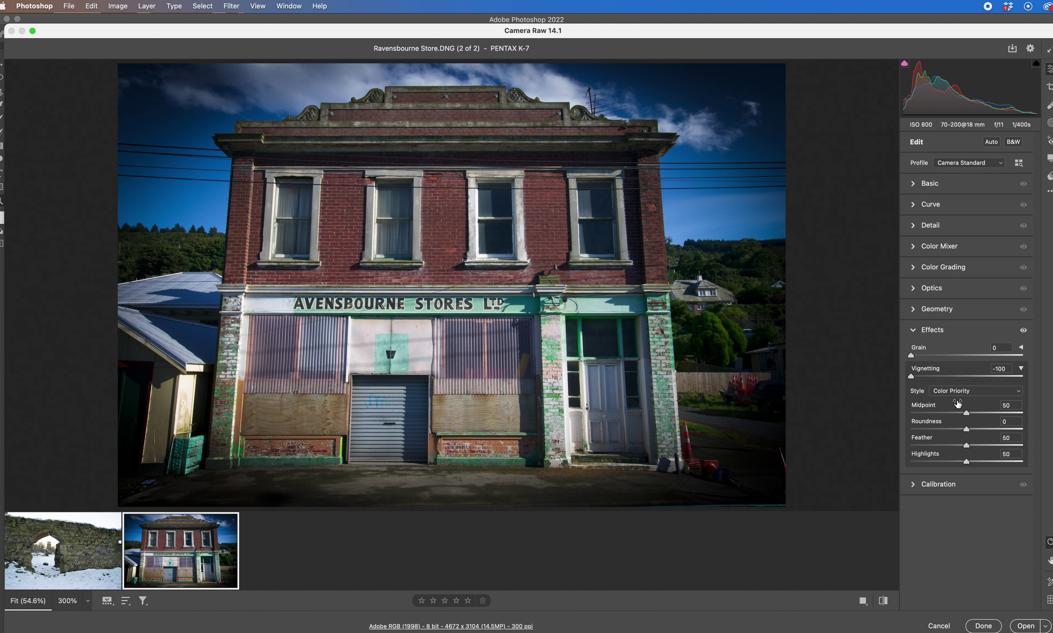
left_click(966, 392)
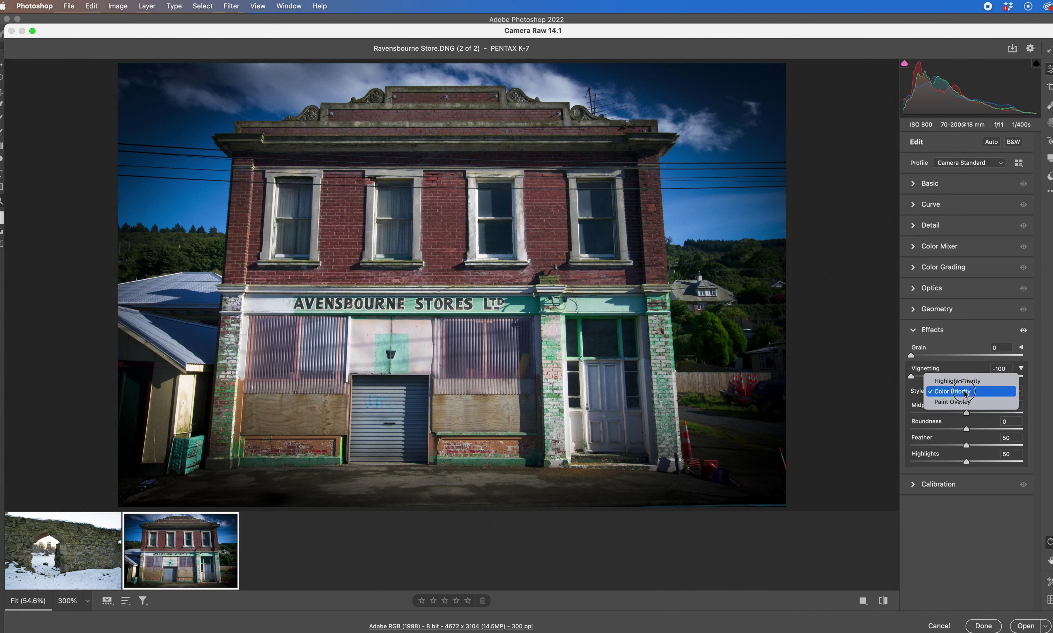
left_click(966, 402)
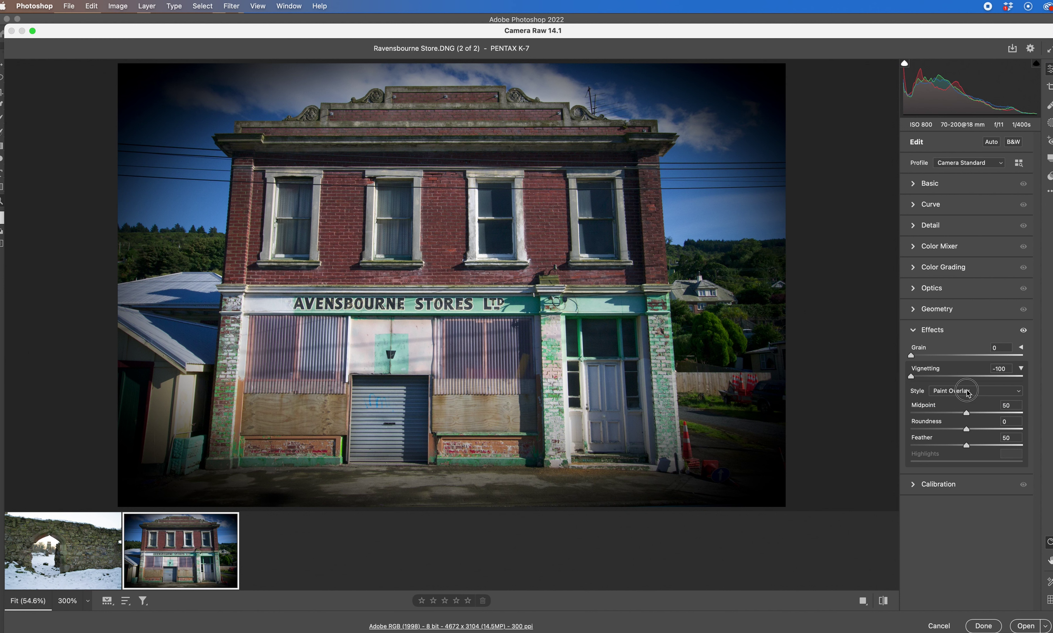
Return the vignette style to Highlight Priority, clear the vignetting and collapse the Effects settings.
left_click(966, 392)
left_click(968, 374)
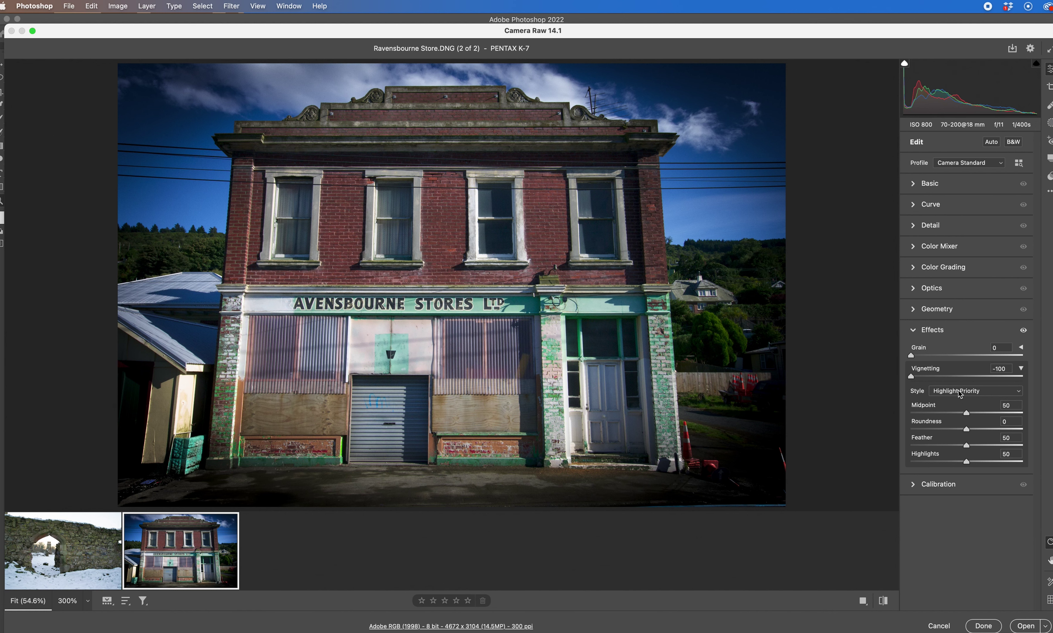
left_click(913, 331)
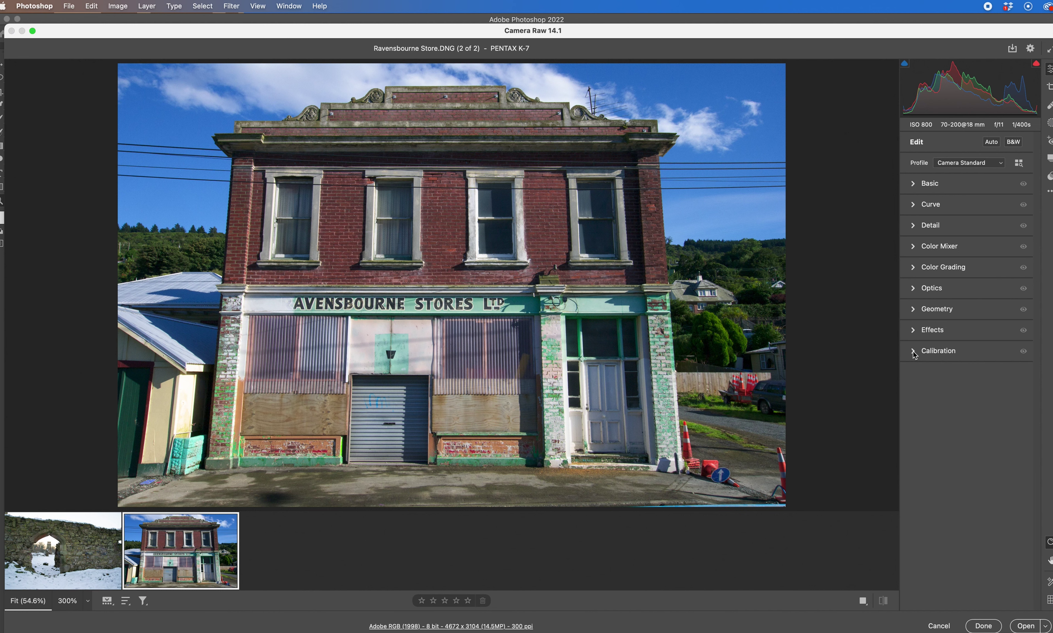
Examine the Calibration settings, including the process versions and the Shadows Tint, and collapse them without changes.
left_click(913, 351)
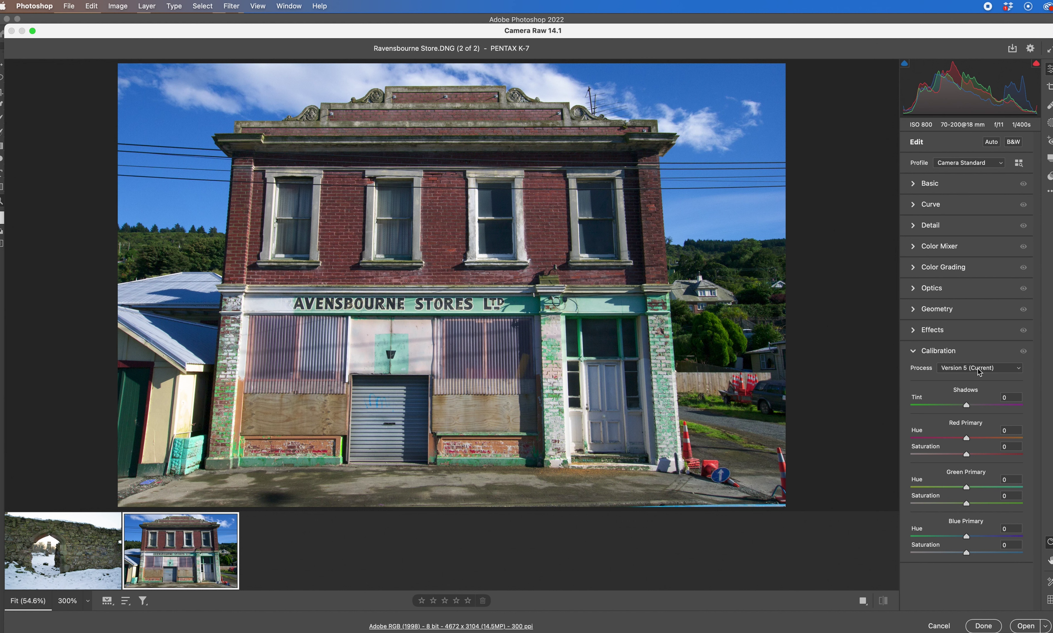
left_click(1020, 369)
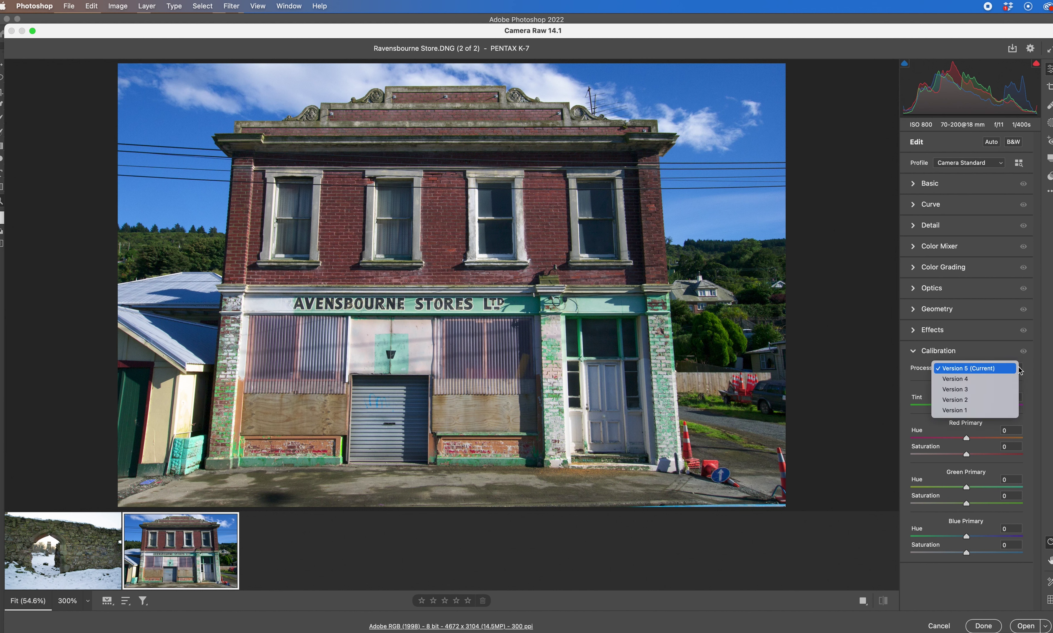
left_click(1005, 357)
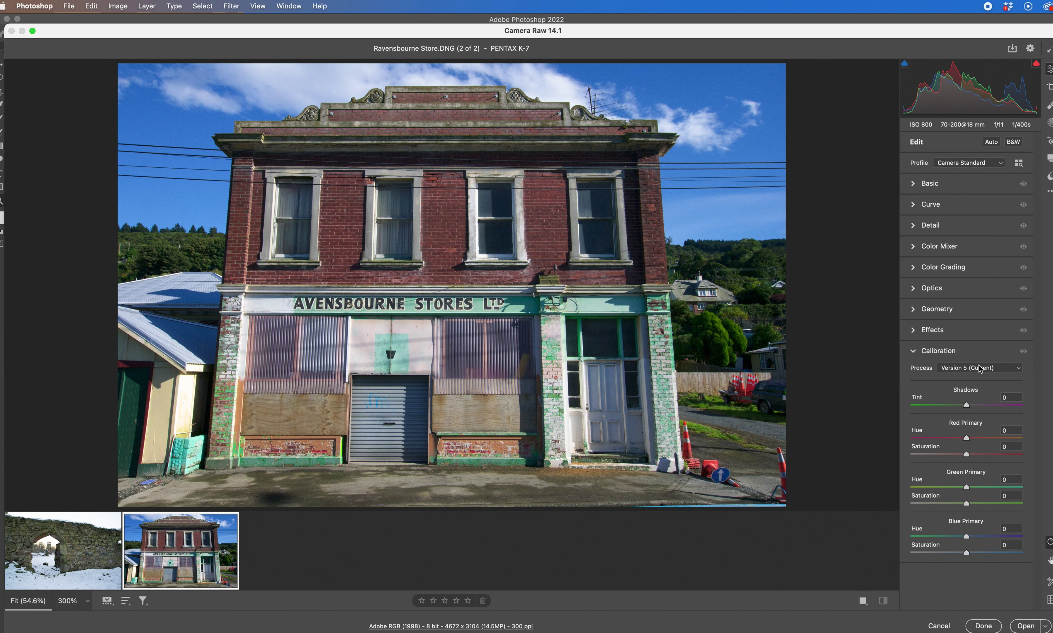
left_click(1018, 370)
left_click(1002, 350)
mouse_move(967, 405)
left_mouse_down()
mouse_move(925, 407)
mouse_move(1002, 405)
mouse_move(967, 408)
left_mouse_up()
left_click(917, 353)
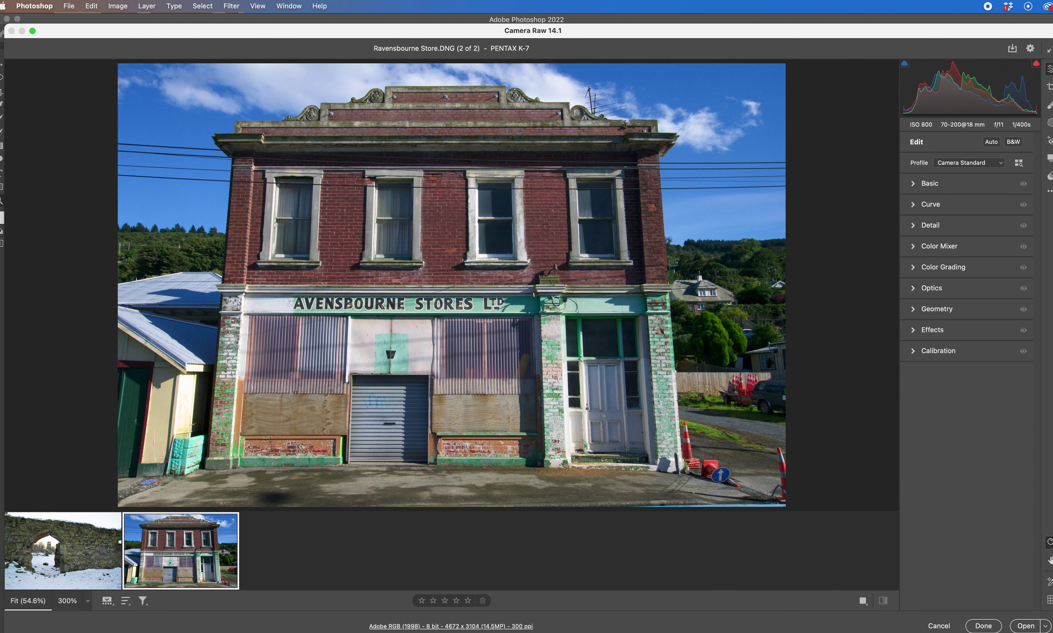
Sample the colour of the blue sky beside the building with the Color Sampler, clear the sample and close the sampler.
left_click_drag(1052, 632, 1052, 628)
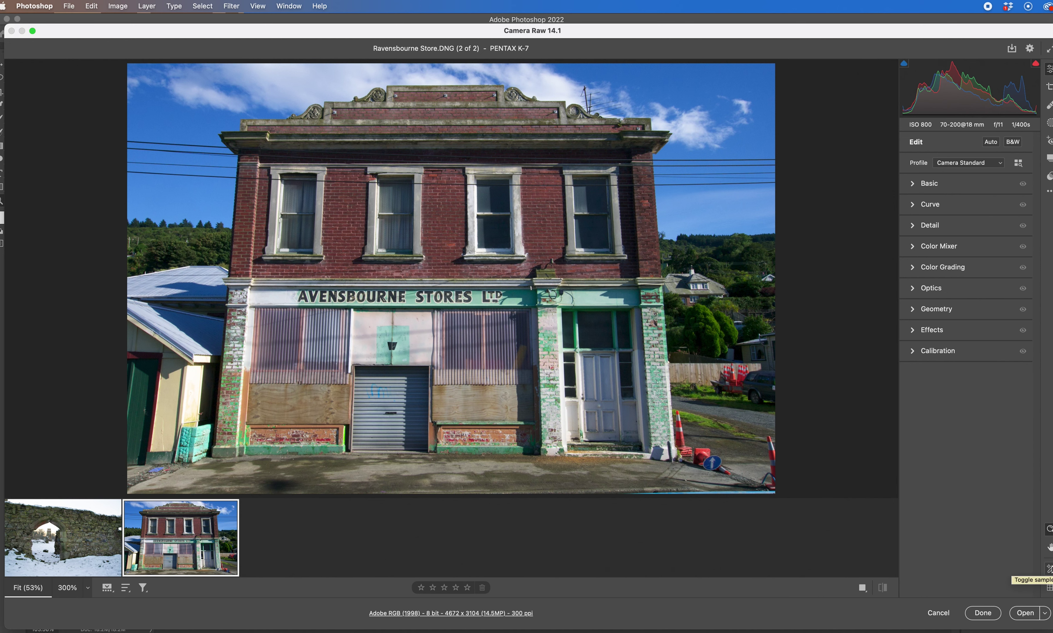
left_click(1050, 569)
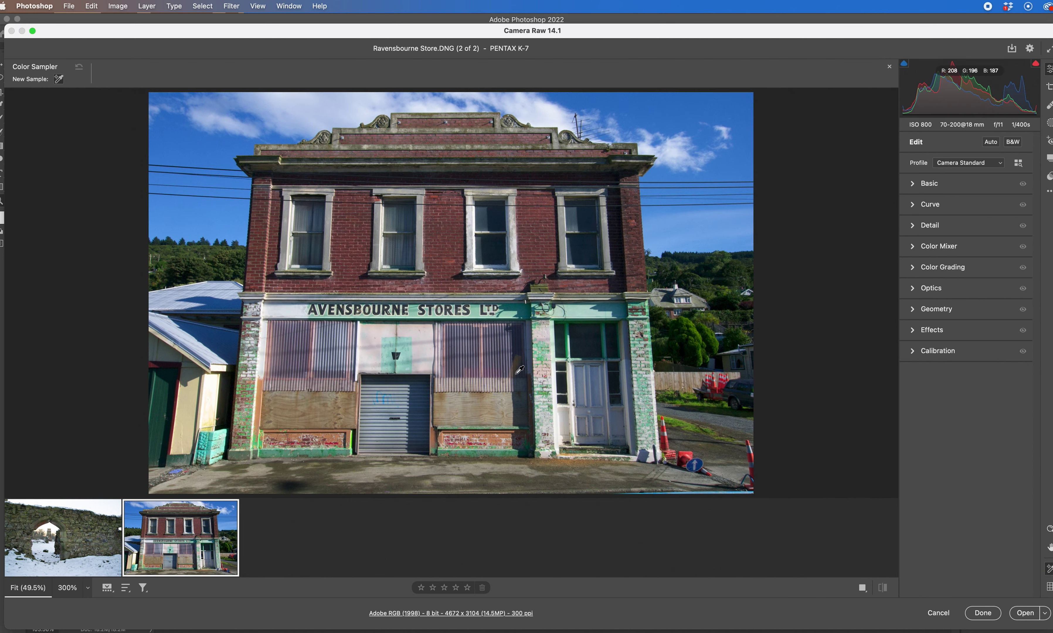
left_click(206, 154)
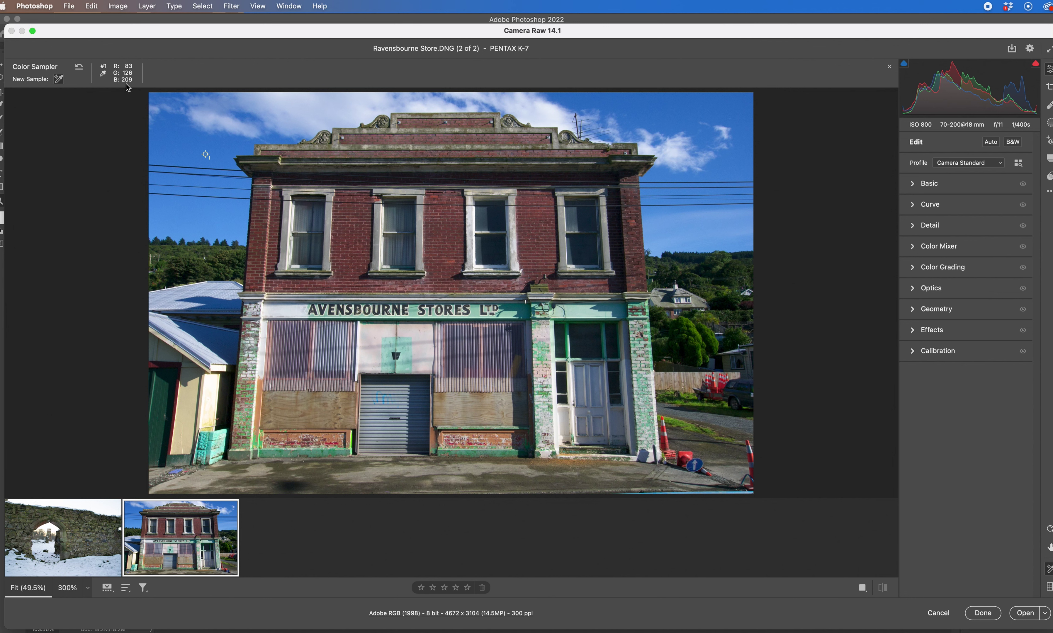
left_click(79, 68)
left_click(1049, 570)
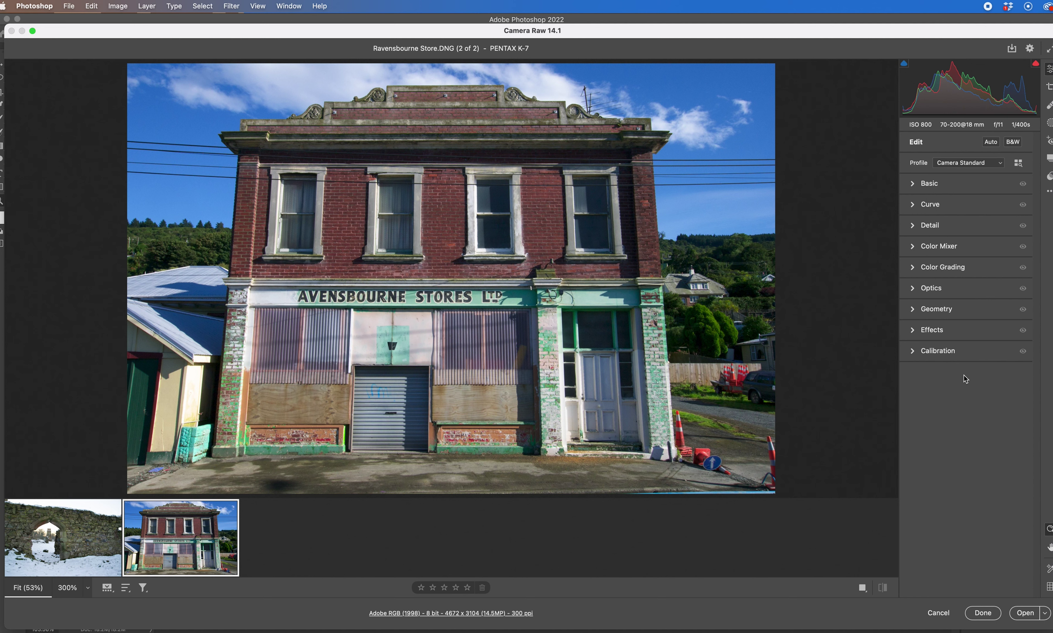
Show the options for creating a new mask on the store photo.
key("m")
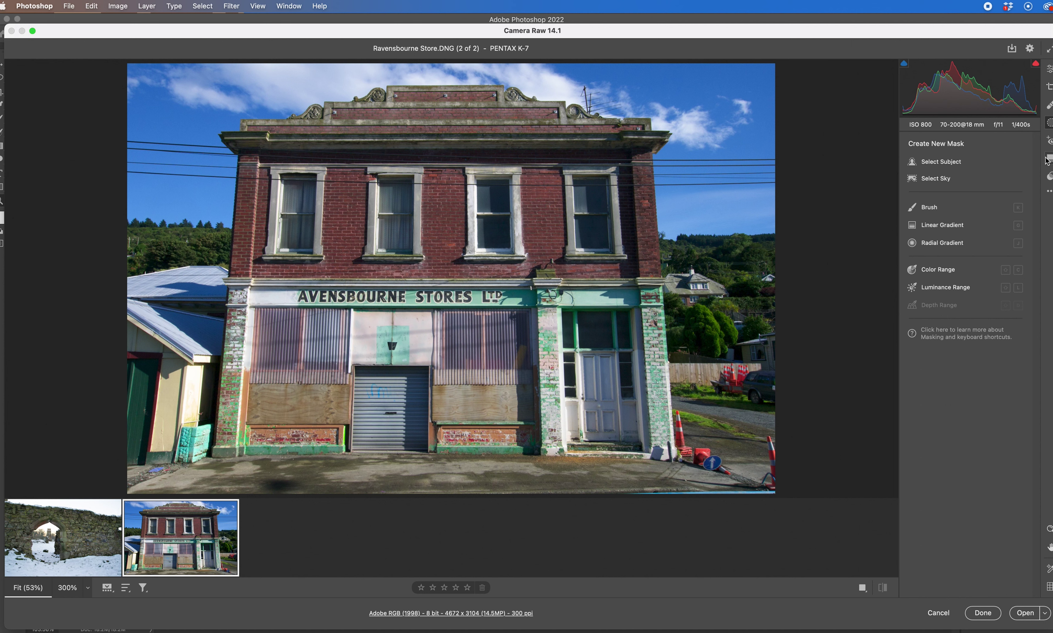
Crop the store photo to a 5 x 7 aspect ratio and rotate the ratio to portrait orientation.
left_click(1051, 72)
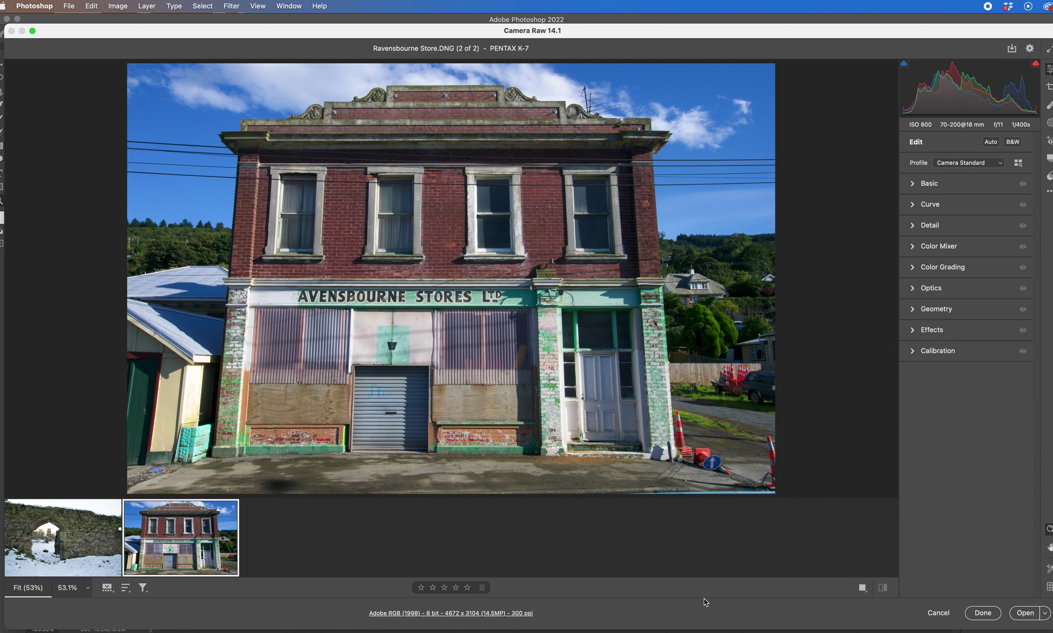
left_click(1050, 87)
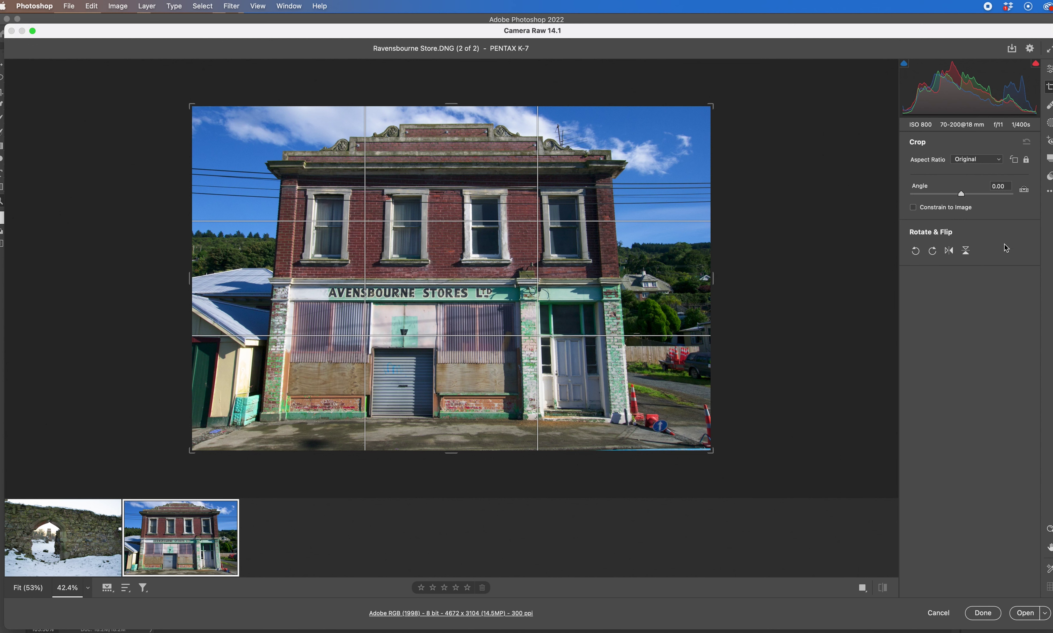
left_click(973, 162)
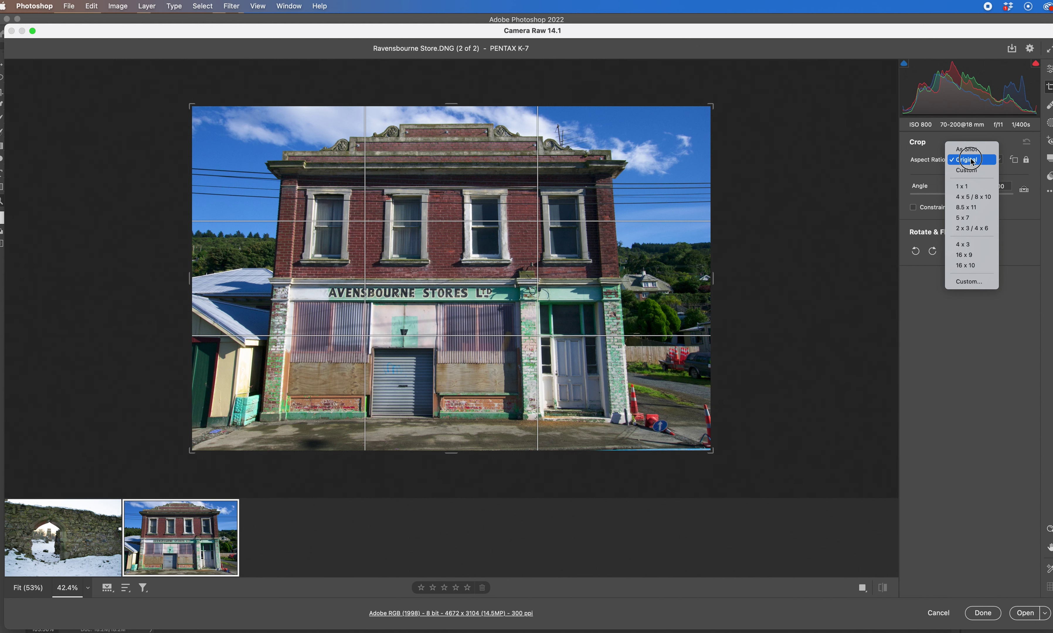
left_click(968, 220)
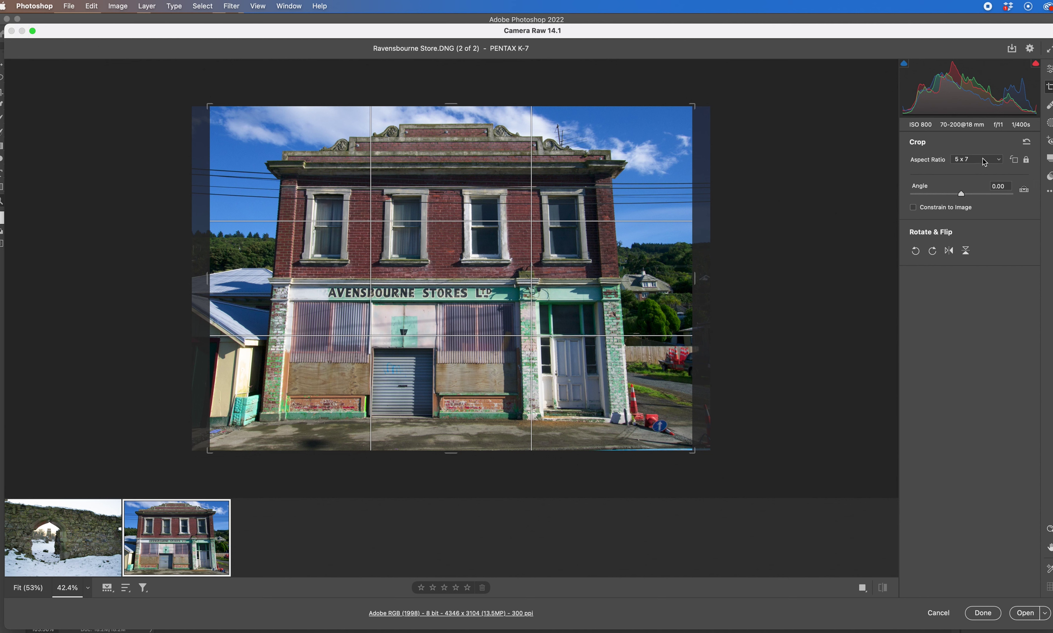
left_click(1015, 161)
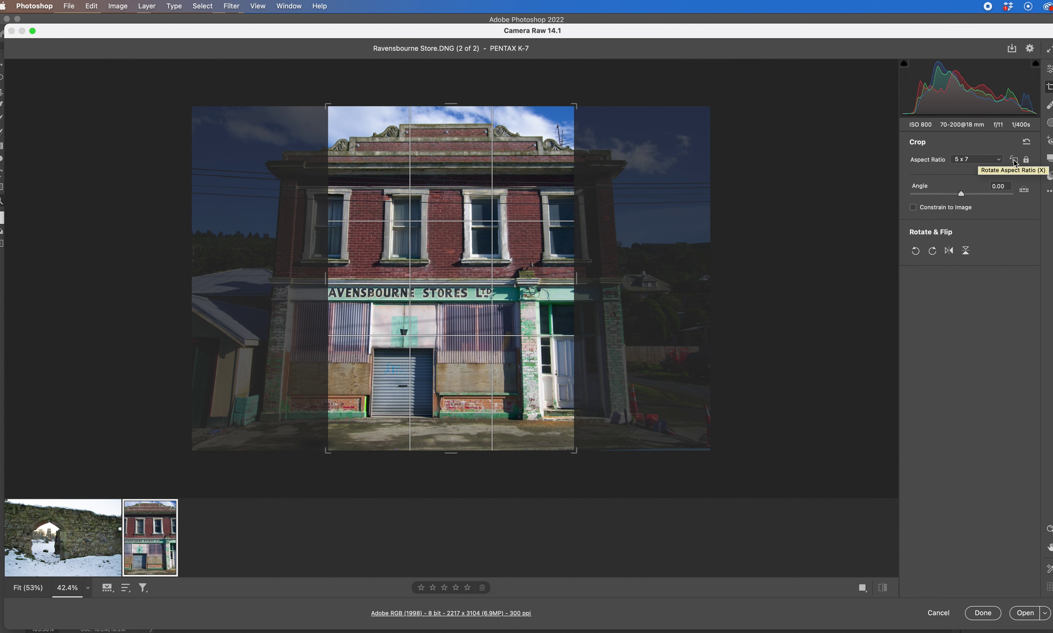
Return the crop to the Original aspect ratio, try 5 x 7 once more and restore Original.
left_click(977, 160)
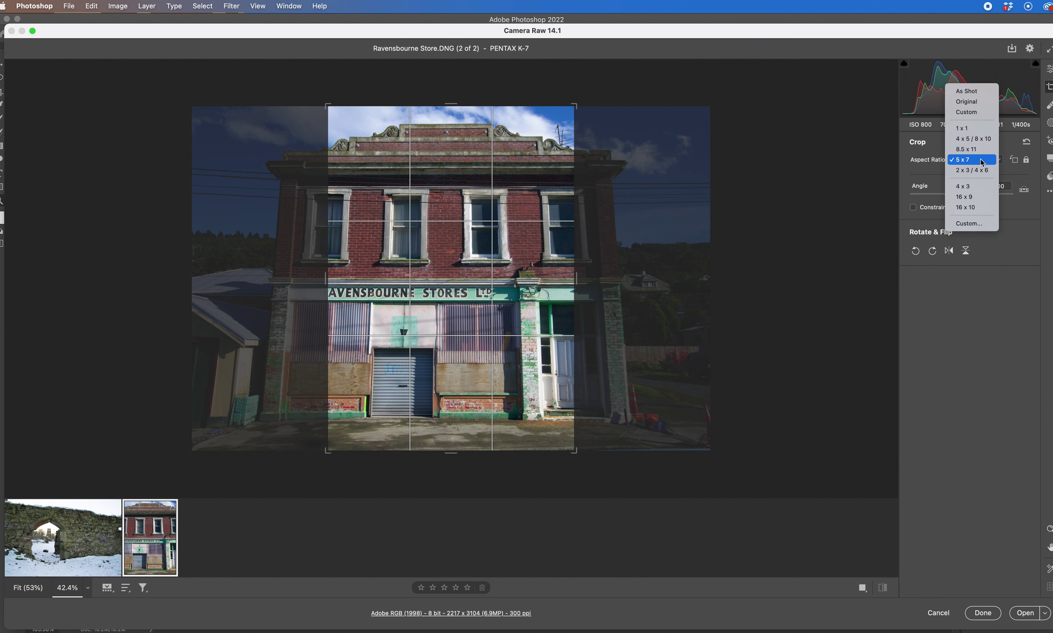
left_click(967, 101)
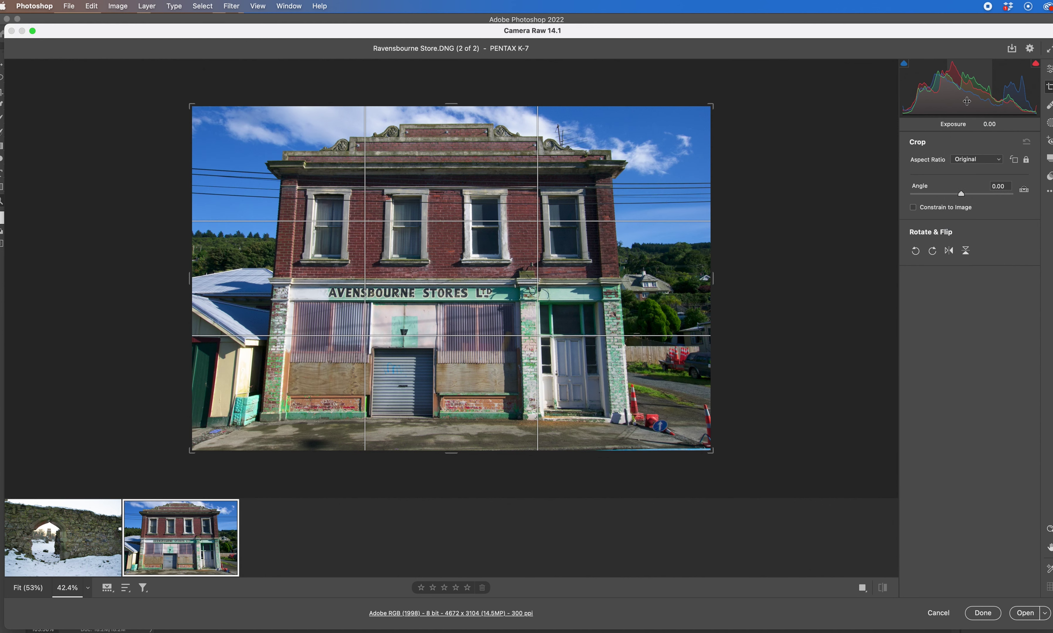
left_click(1003, 160)
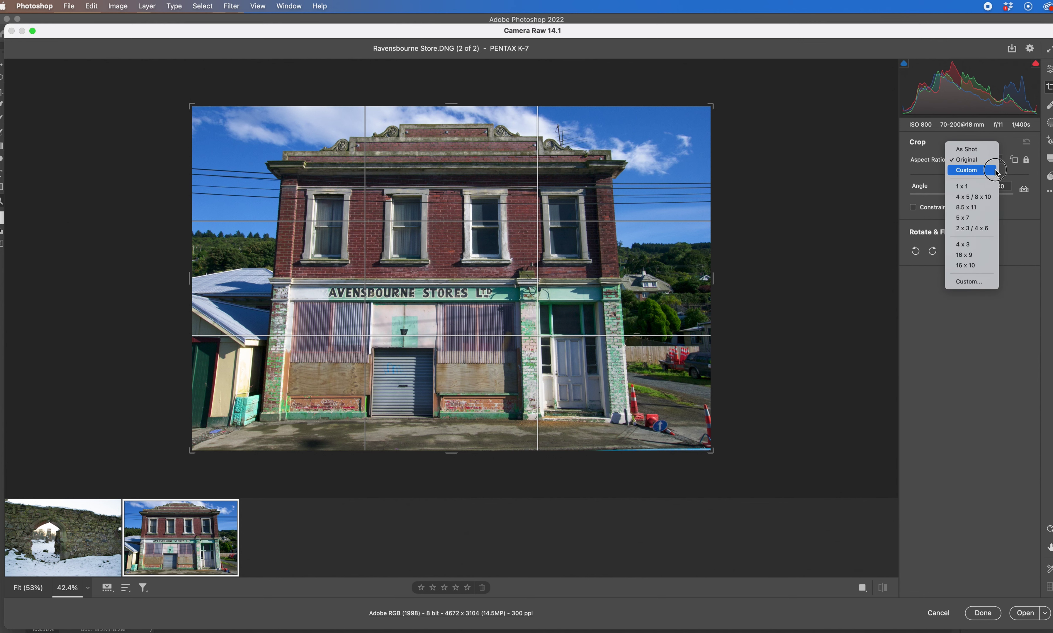
left_click(983, 219)
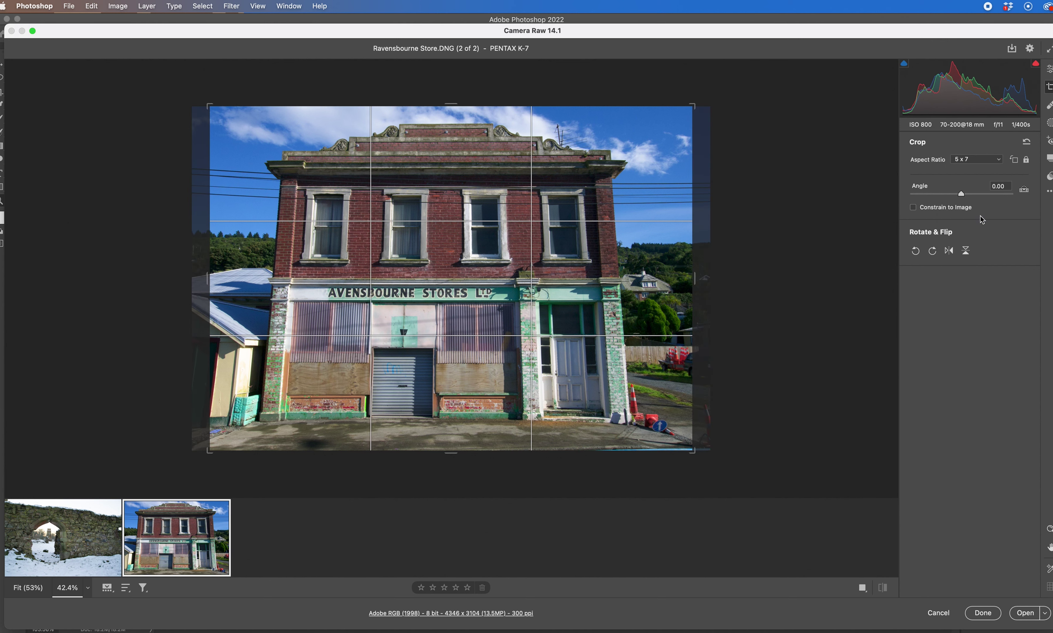
left_click(1027, 161)
left_click(998, 160)
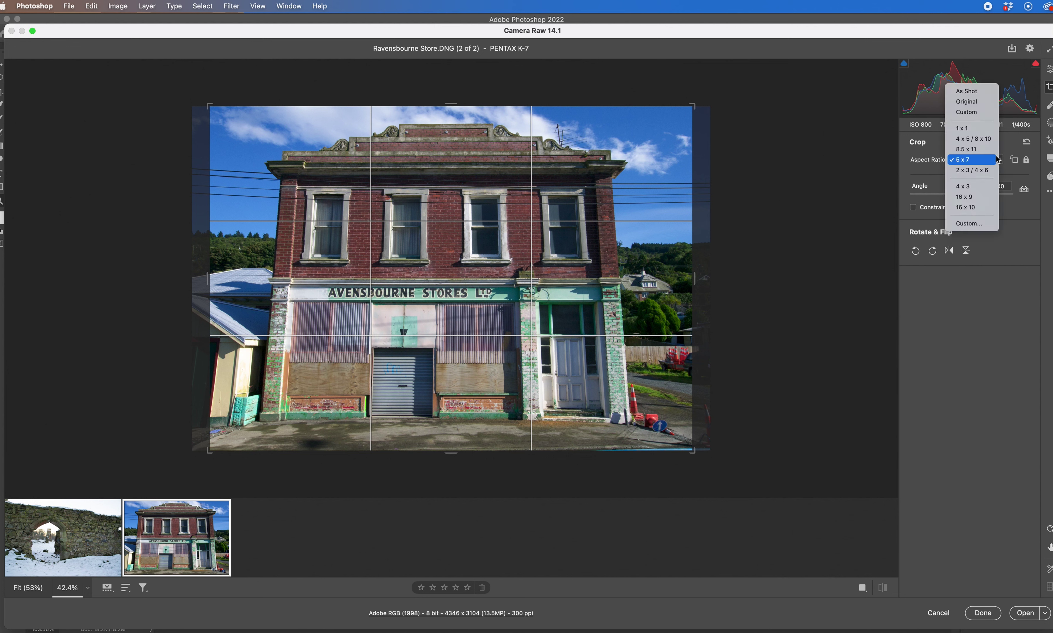
left_click(967, 101)
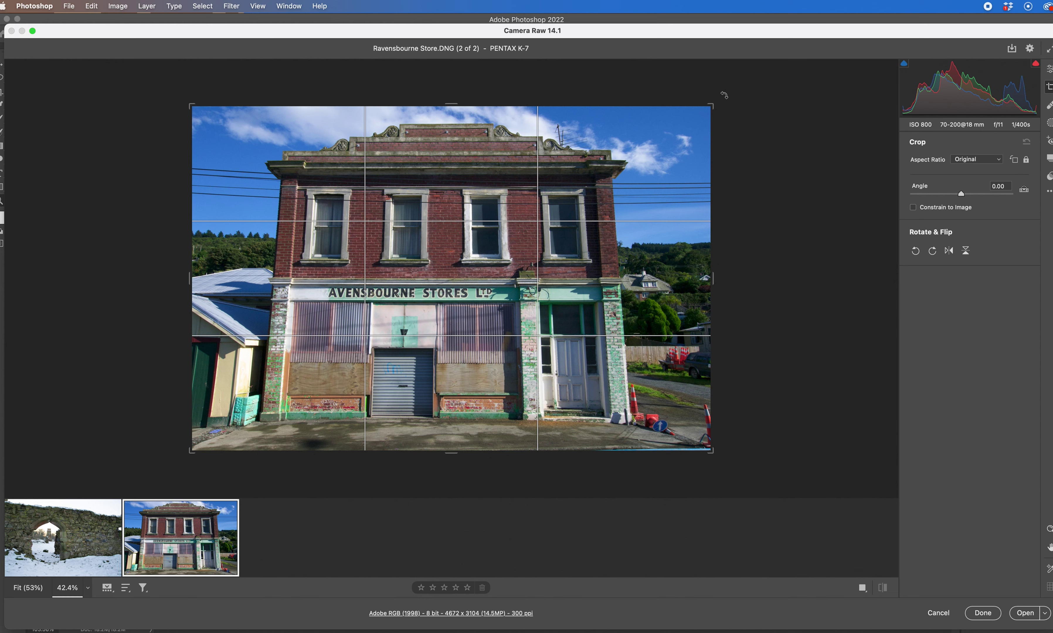
Apply a crop tilted to an angle of -2.88 and straighten the tilted photo with the Straighten tool.
left_click_drag(724, 95, 712, 84)
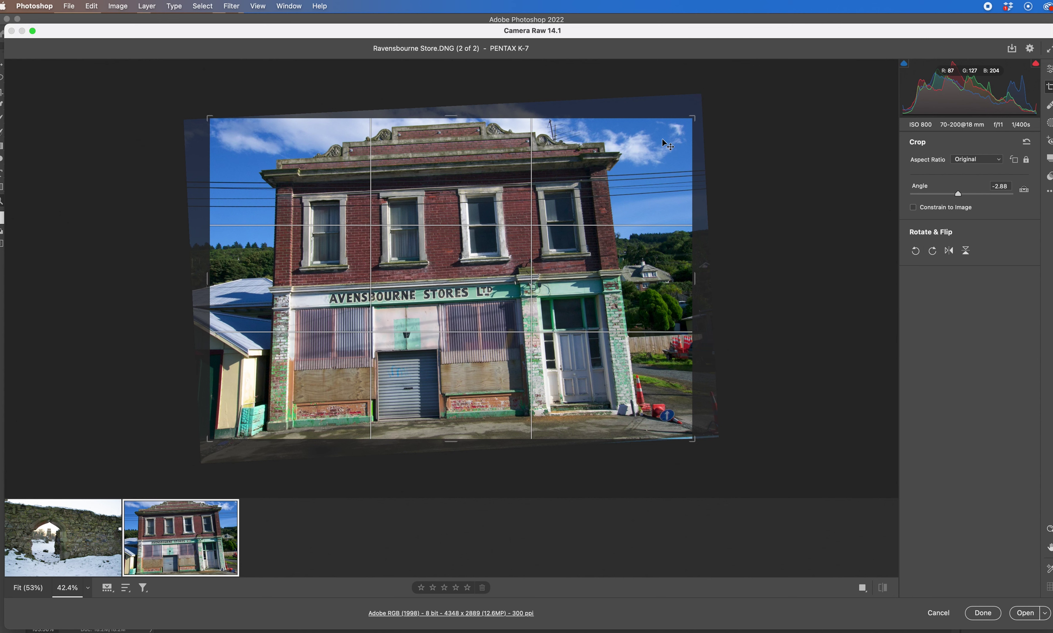
key("Return")
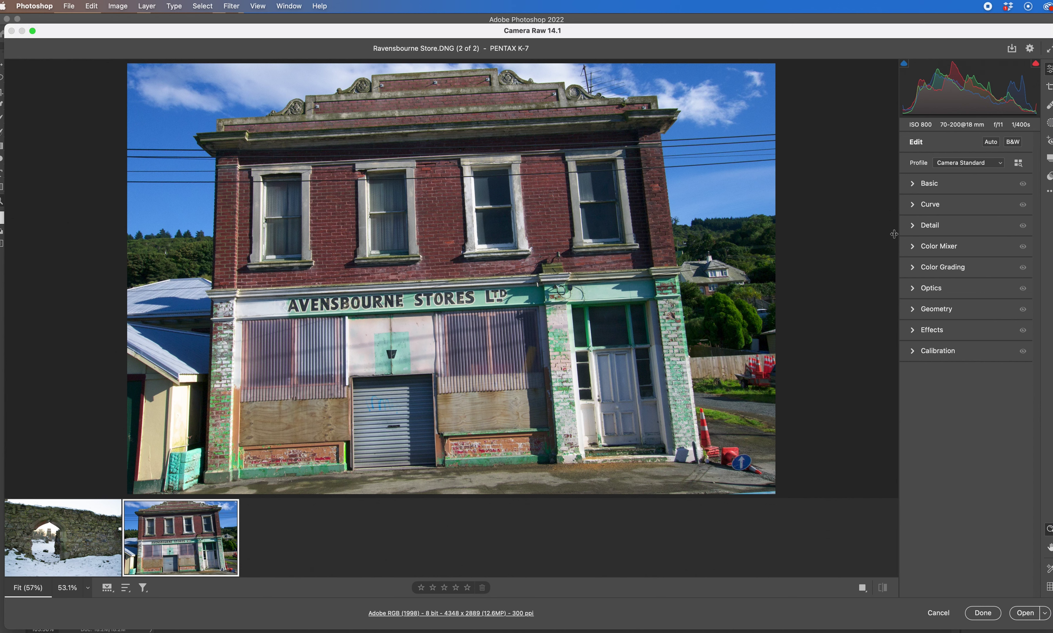
left_click(1050, 87)
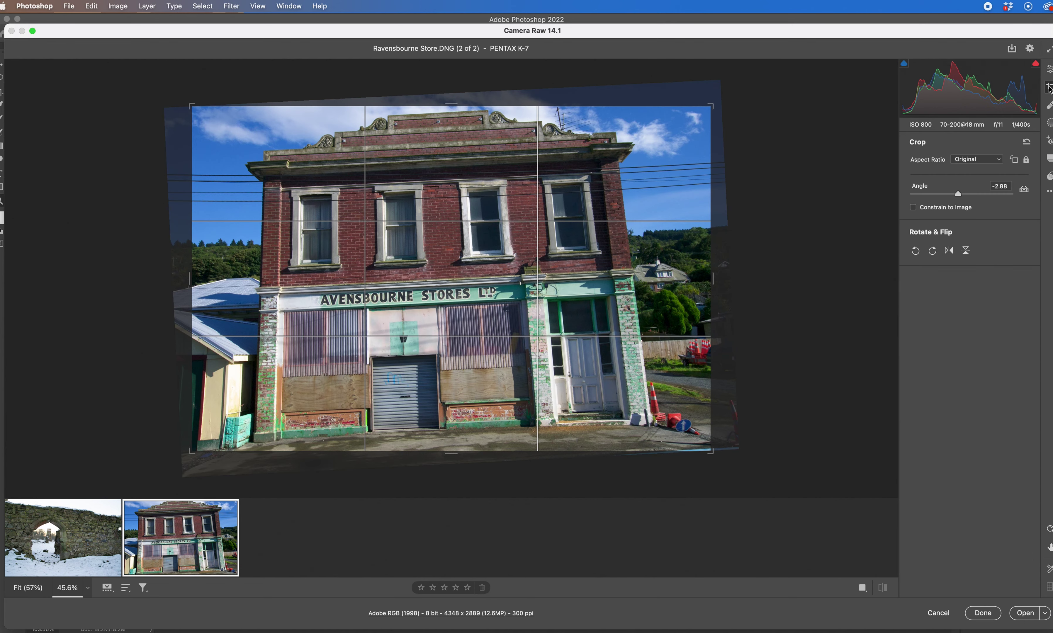
left_click(1024, 189)
double_click(1024, 190)
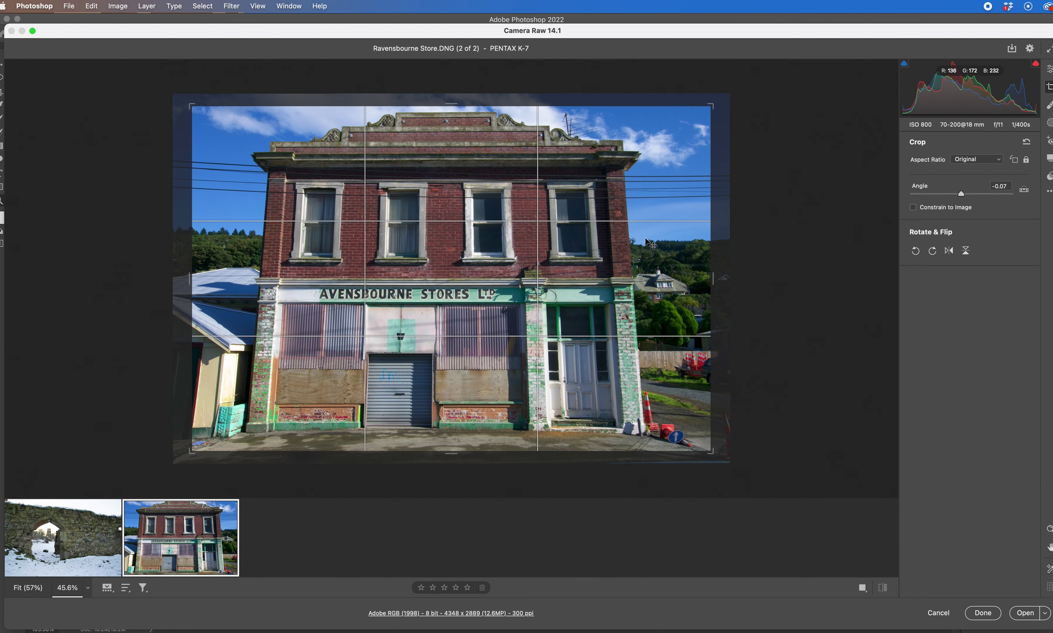
key("Return")
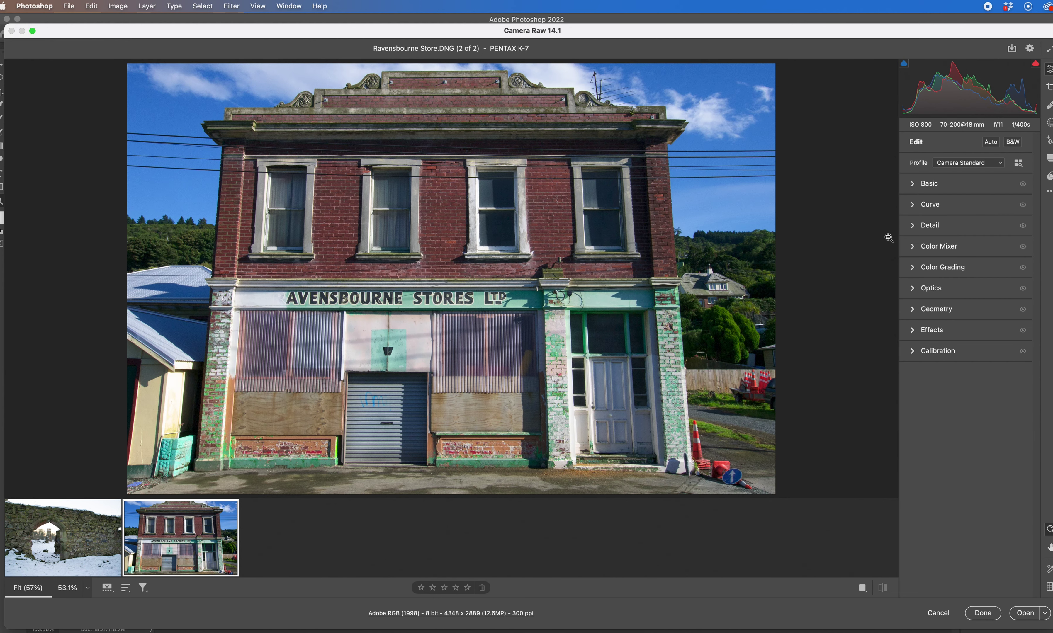
Reset the store photo to clear its applied crop and rotation.
left_click(1050, 192)
left_click(1049, 219)
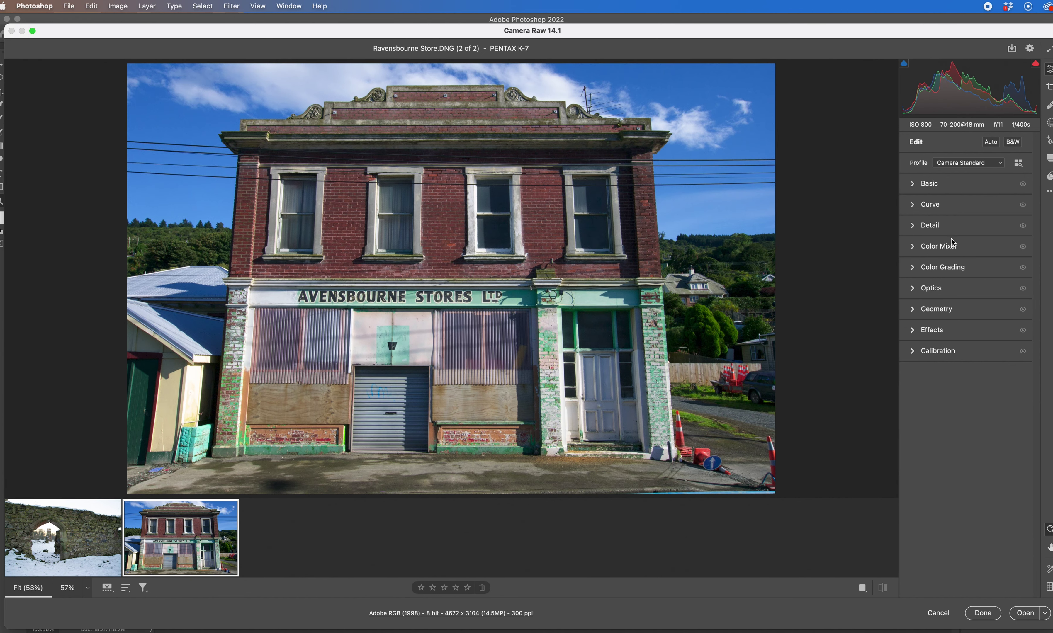
Try a crop angle of 3.00, set the angle back to 0.00 and reset the crop.
left_click(1049, 88)
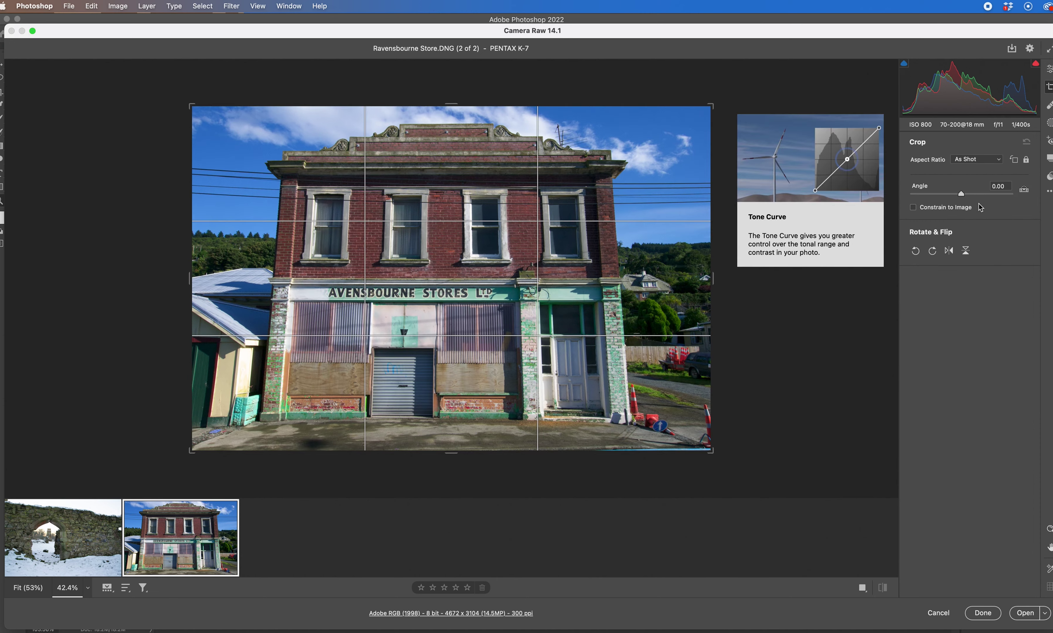
left_click_drag(962, 196, 965, 196)
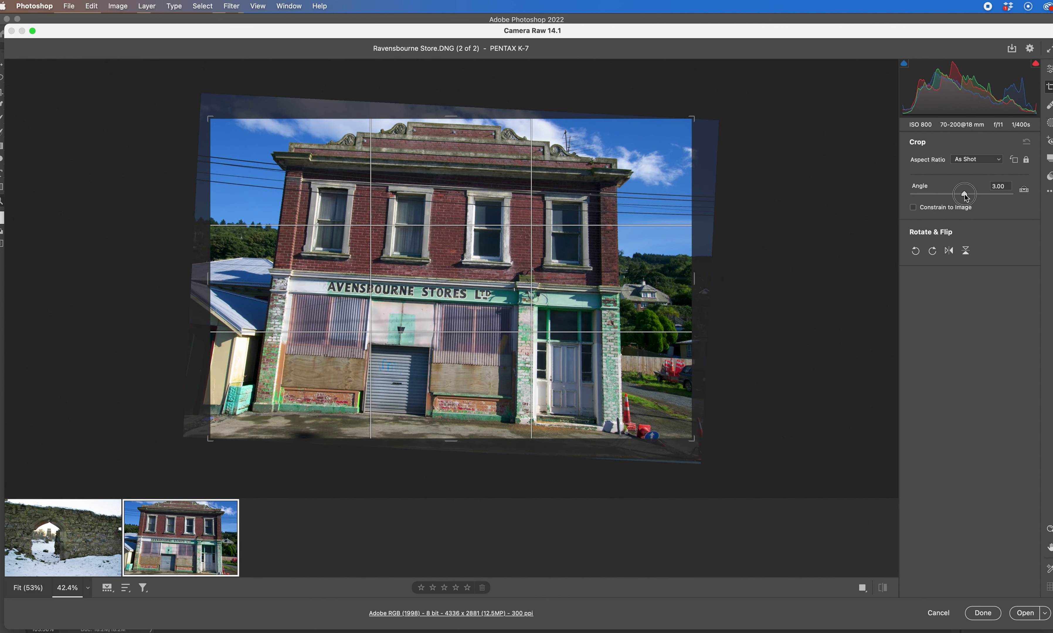
double_click(965, 194)
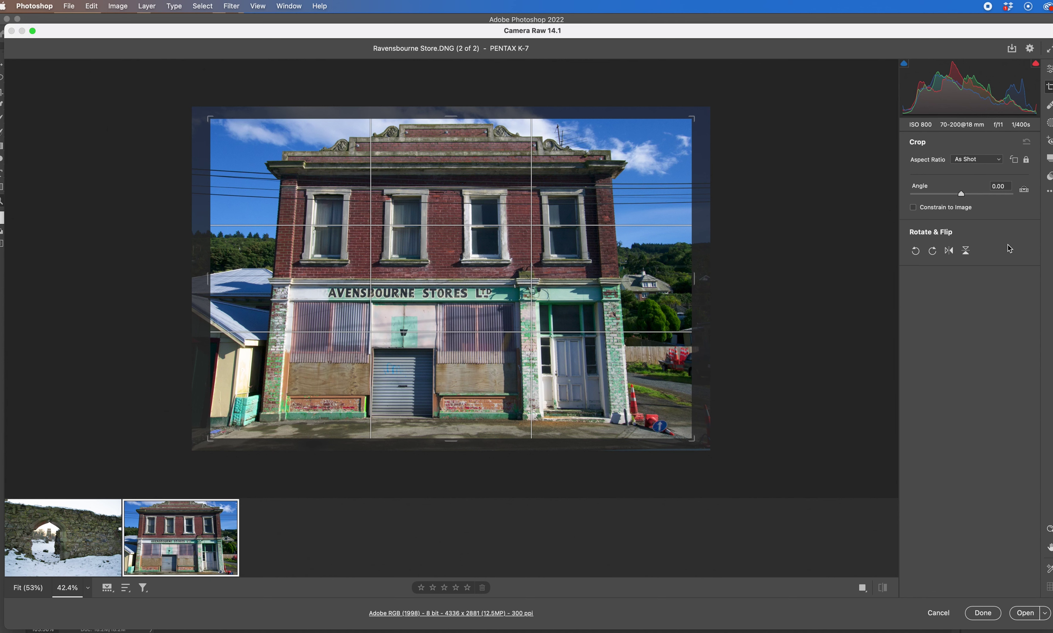
left_click(1028, 143)
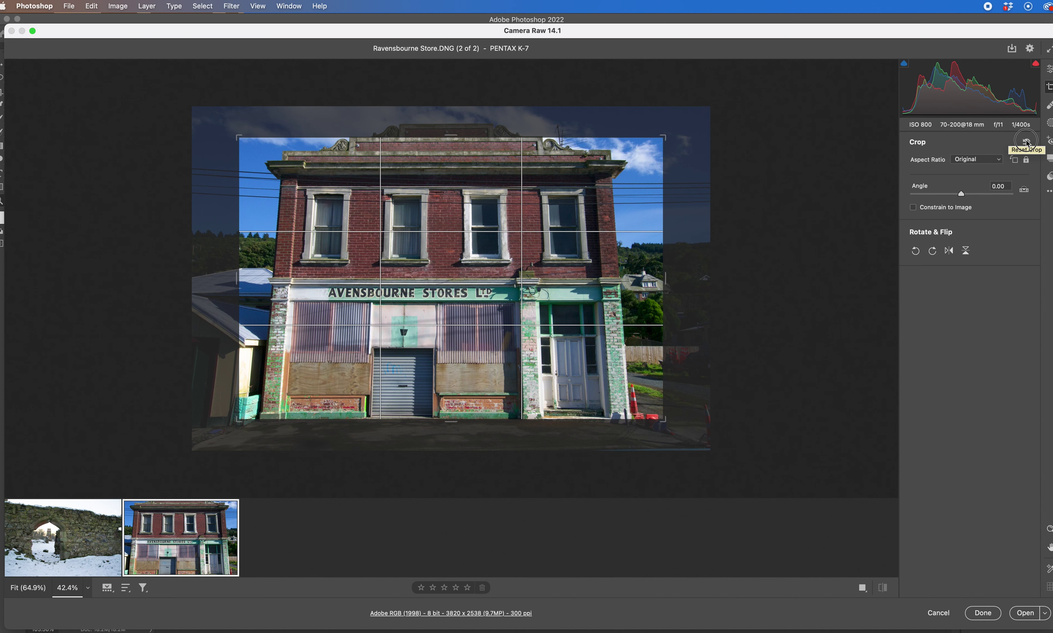
left_click(1028, 143)
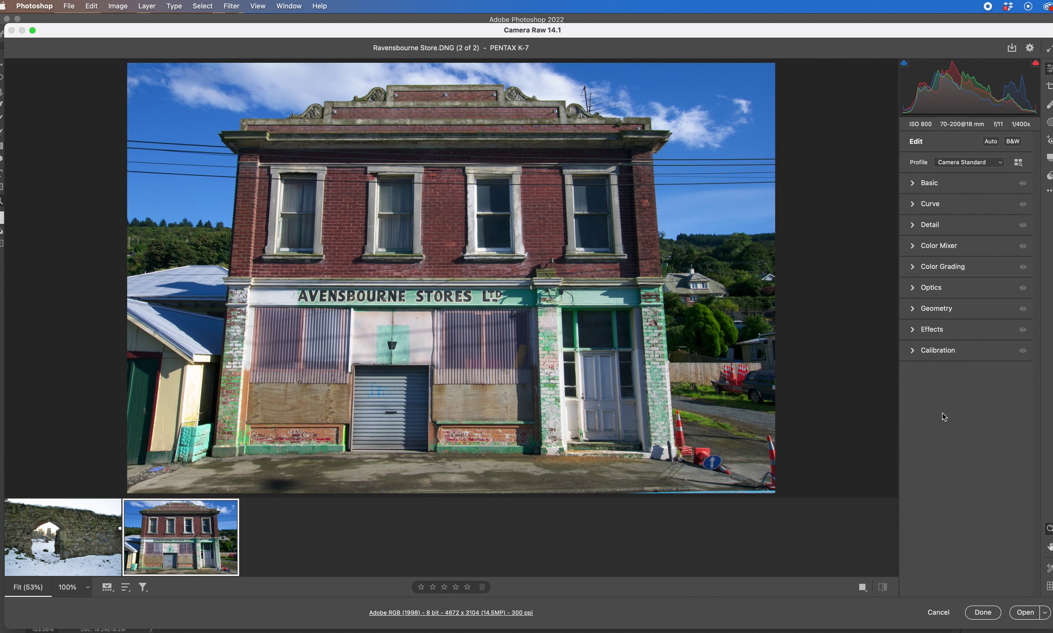
Start the Heal tool and examine the store's upper windows and parapet up close.
left_click(1049, 105)
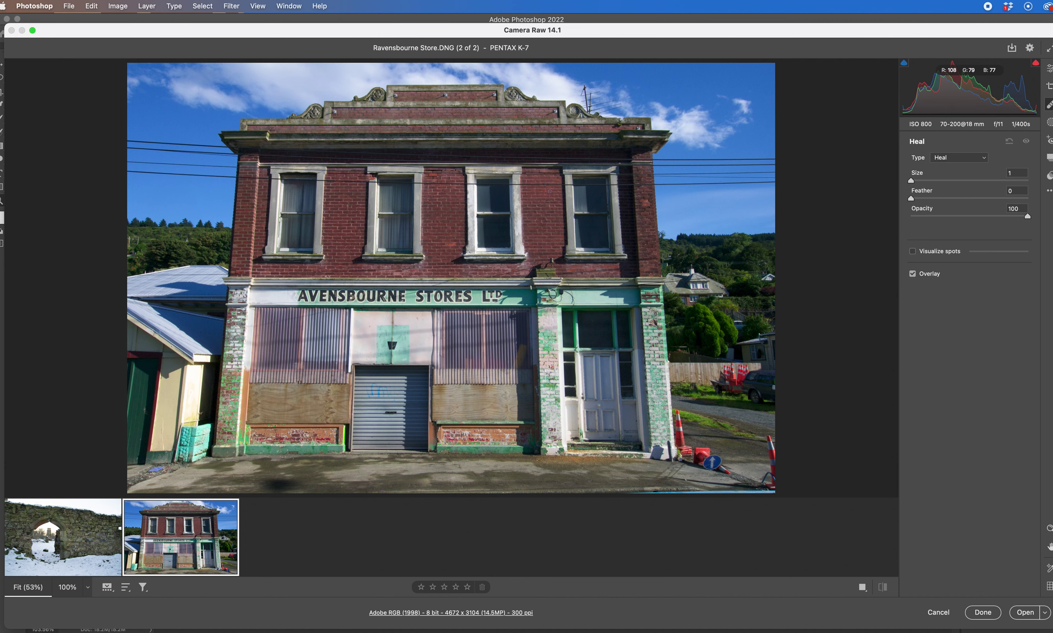
key("super+equal")
key("super+equal")
key("super+equal")
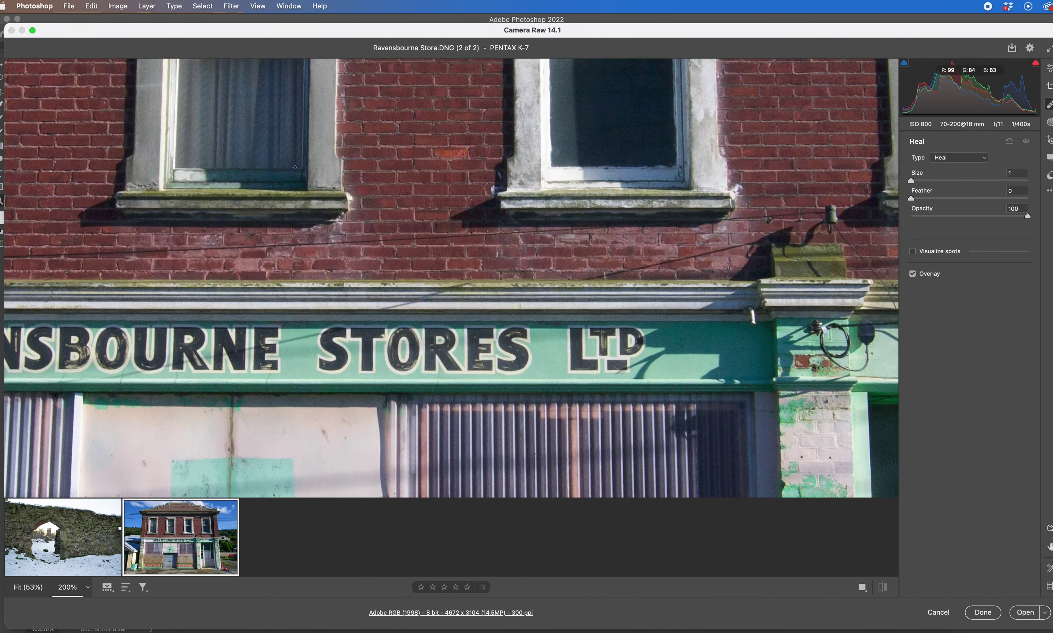
scroll(376, 317, "up", 10)
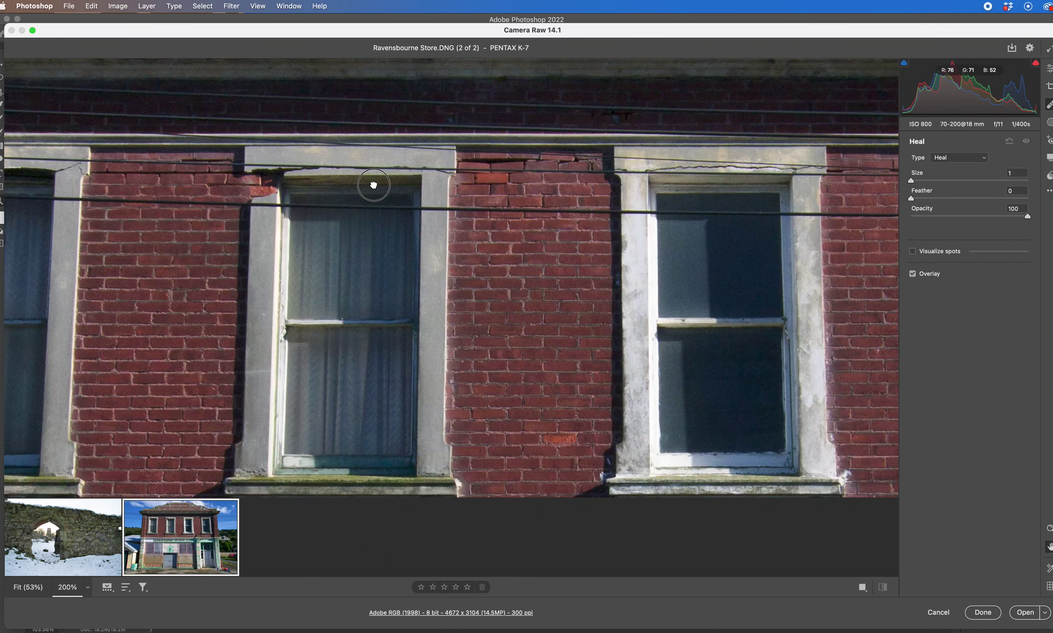
left_click_drag(370, 186, 428, 407)
scroll(428, 226, "up", 2)
left_click_drag(426, 222, 405, 206)
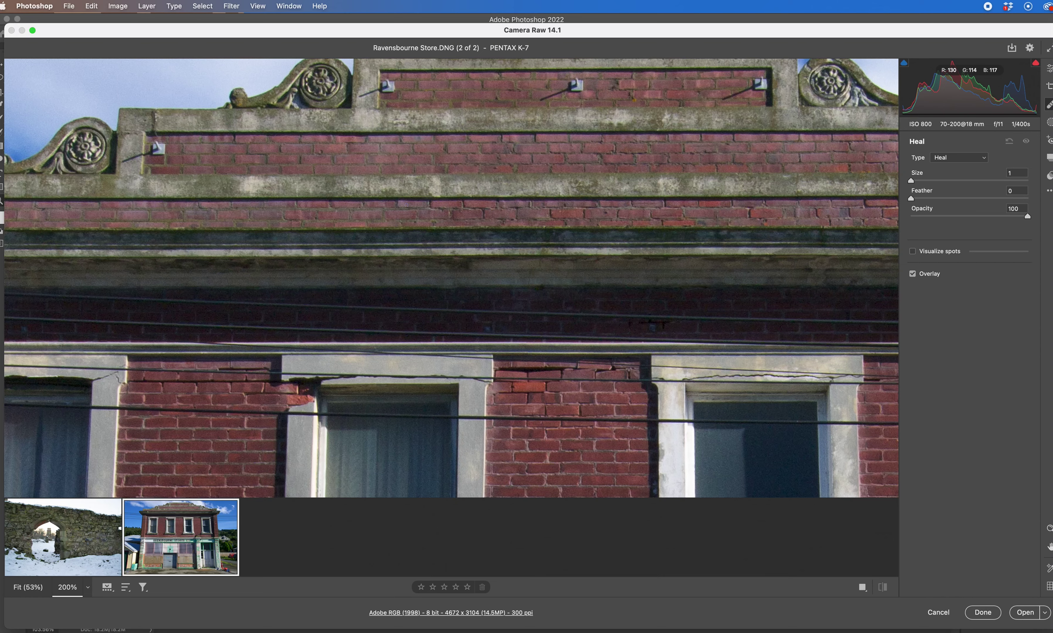
key("super+minus")
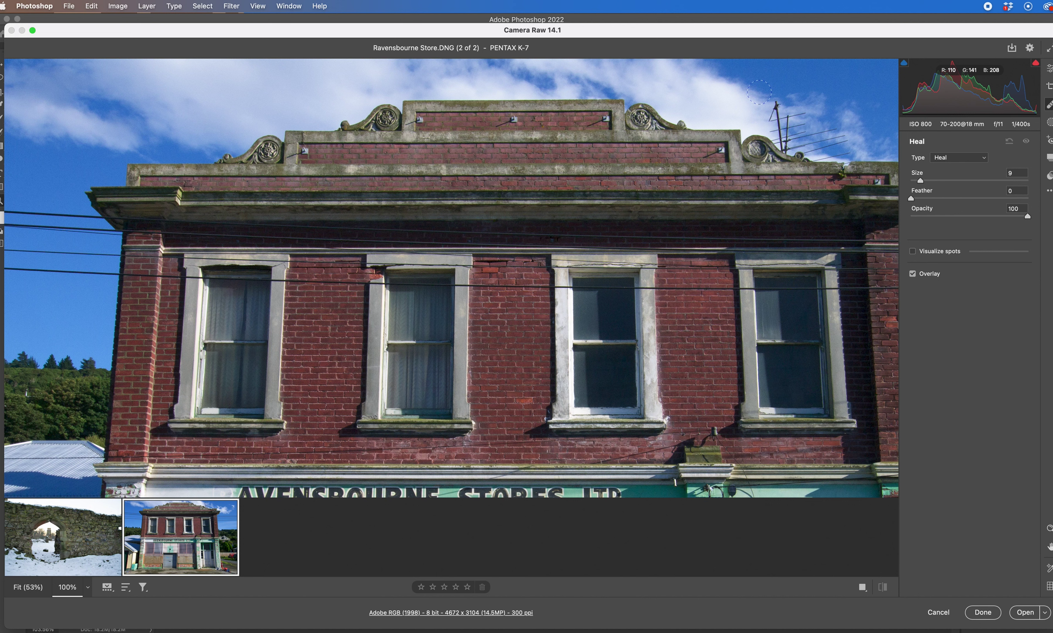
Keep the healing type as Heal and set the brush to size 31 with feather 58.
key("bracketright")
key("bracketright")
key("bracketright")
key("bracketright")
key("bracketright")
left_click(947, 161)
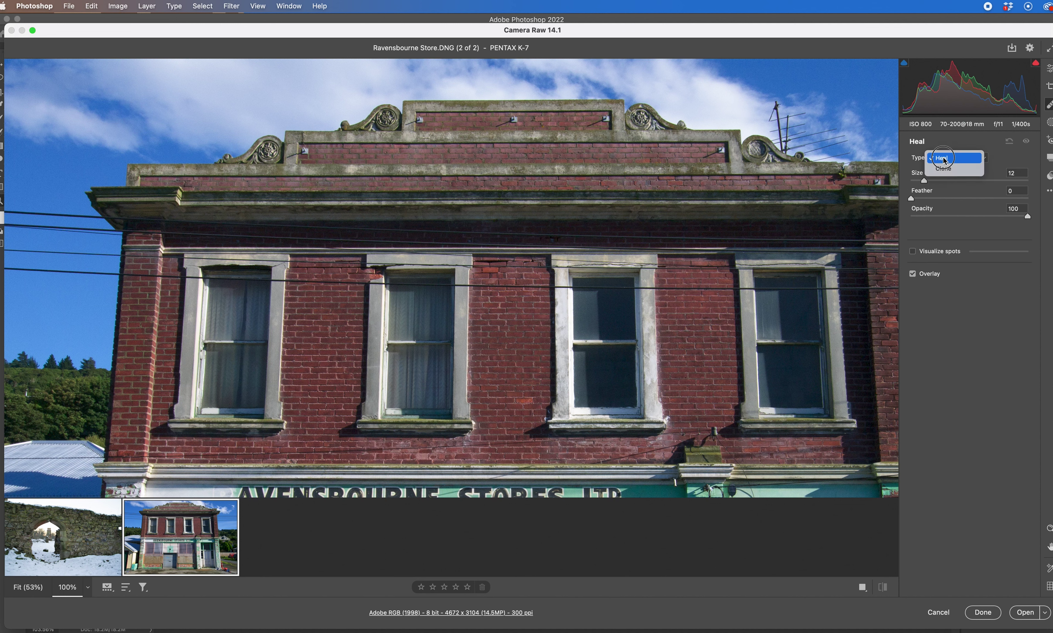
left_click(946, 159)
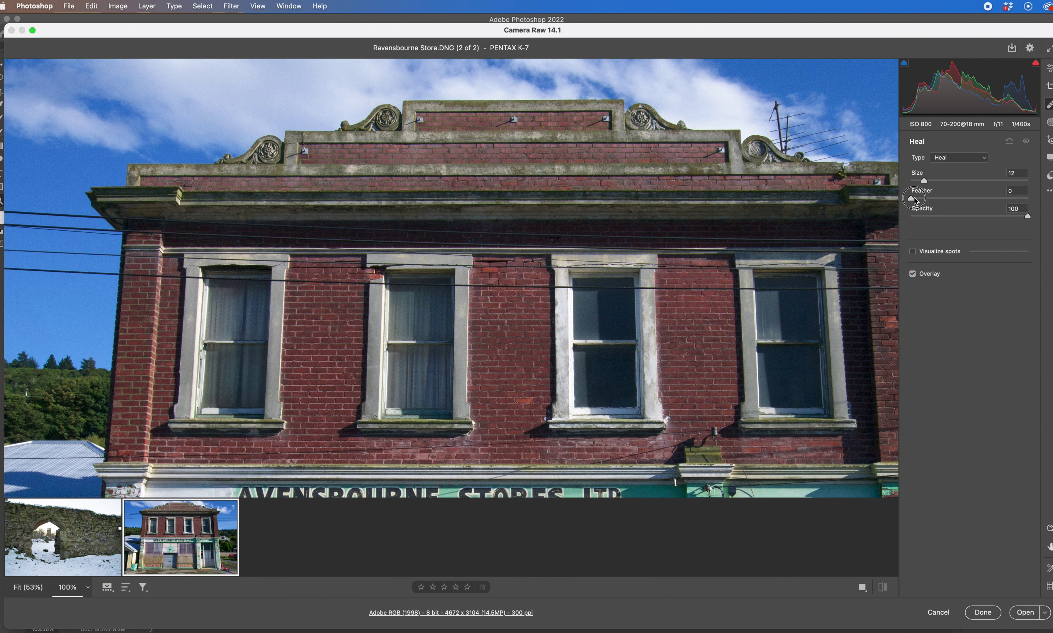
left_click_drag(914, 198, 947, 199)
mouse_move(924, 181)
left_mouse_down()
mouse_move(975, 183)
mouse_move(947, 180)
mouse_move(971, 202)
left_mouse_up()
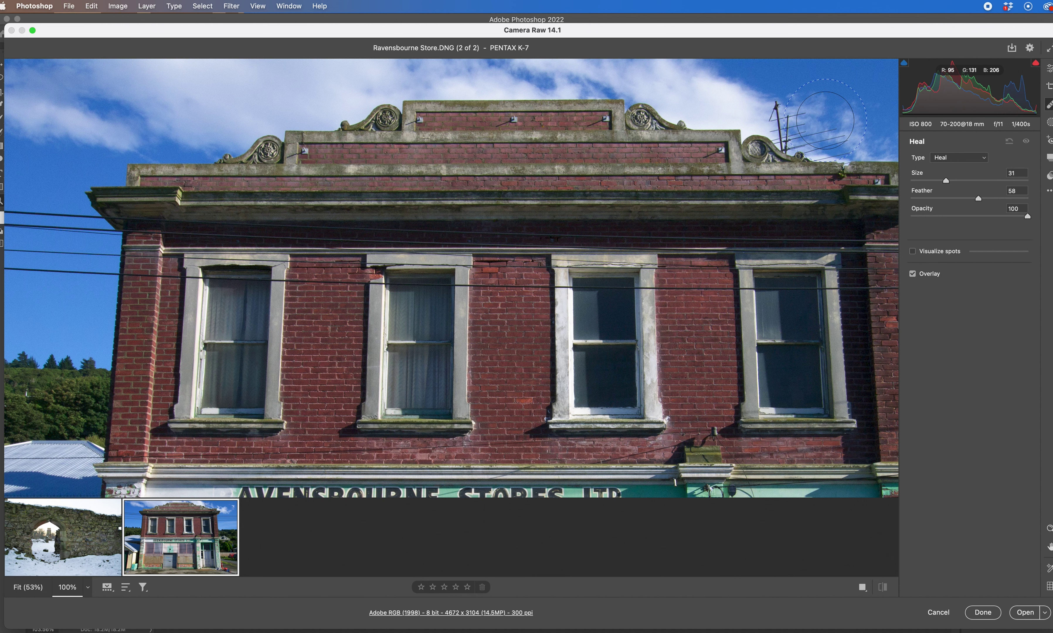
Lower the healing brush's feather to 48 and raise it to 68.
key("shift")
key("shift+bracketleft")
key("shift+bracketleft")
key("shift")
key("shift")
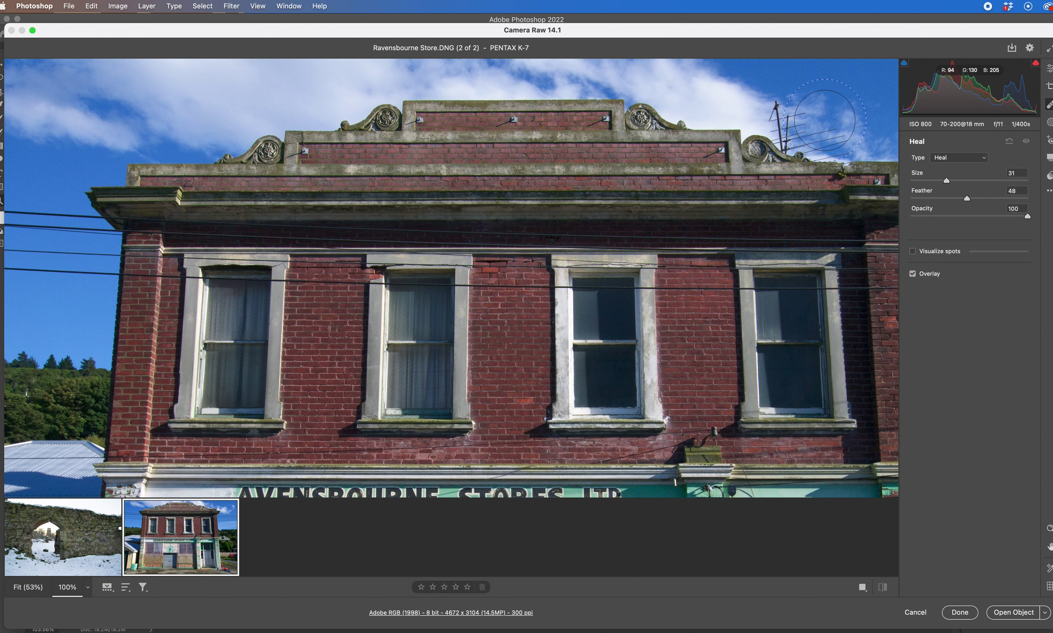
key("shift+bracketright")
key("shift+bracketright")
key("shift+bracketright")
key("shift+bracketleft")
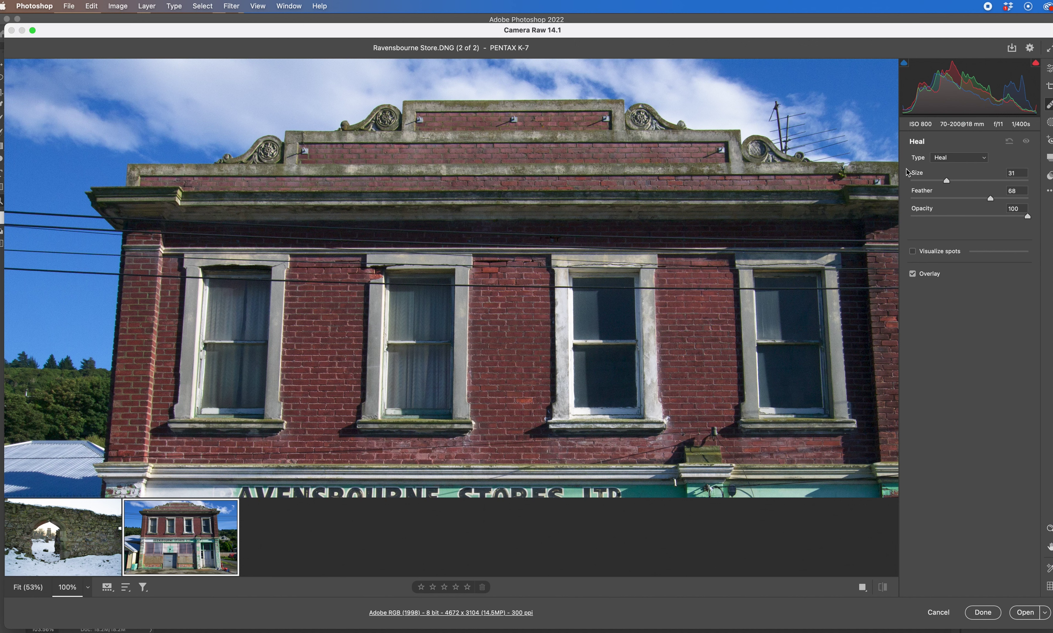
Heal the metal bolt at the left end of the parapet's lower brick band with brush size 7 and feather 48, and leave the Heal tool.
left_click_drag(951, 181, 930, 181)
left_click_drag(990, 198, 918, 181)
left_click(346, 154)
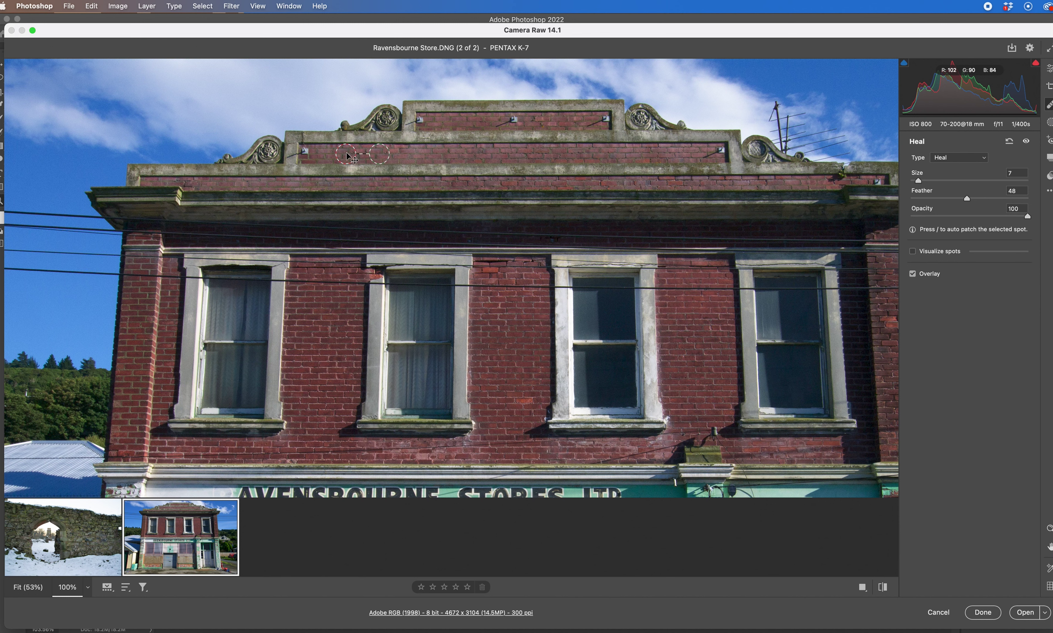
left_click_drag(347, 157, 310, 153)
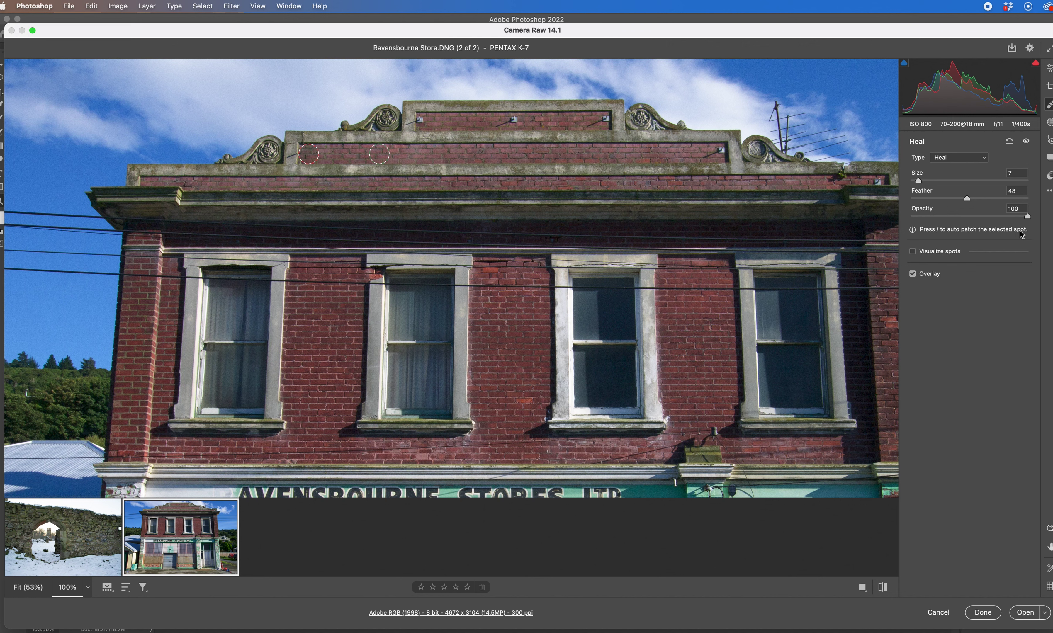
key("e")
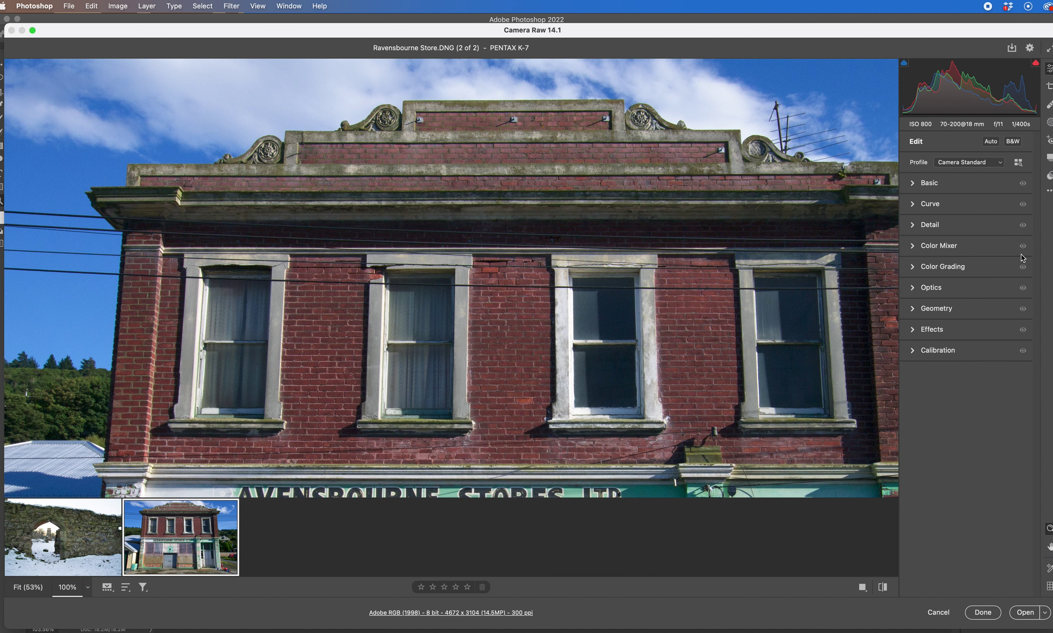
Compare the store photo with and without the healing, and check it for flaws with Visualize spots.
left_click(1049, 105)
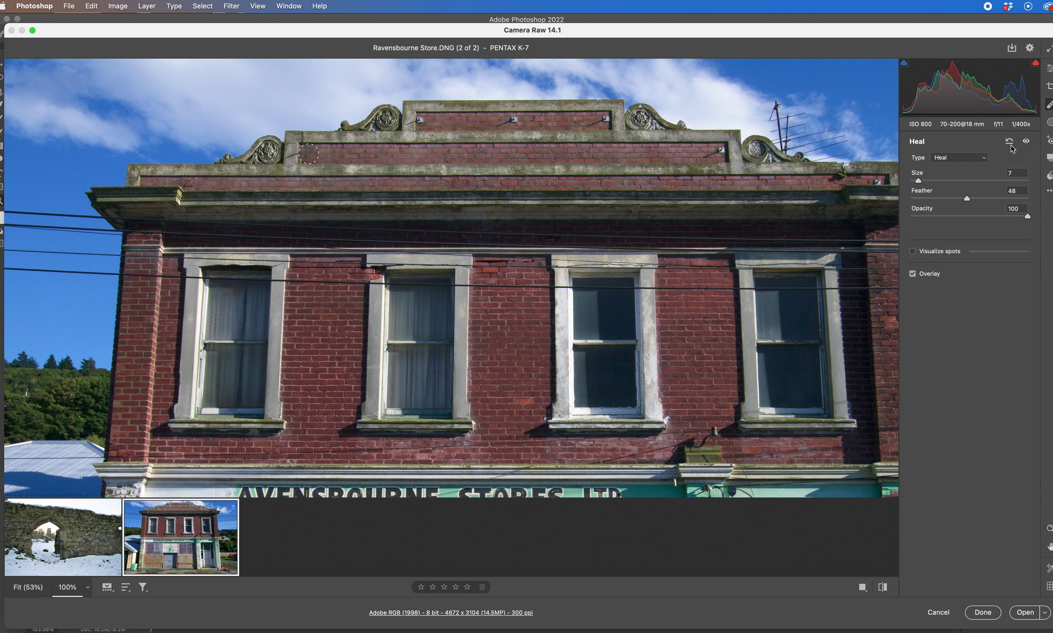
left_click(1027, 143)
left_click(1028, 143)
left_click(1027, 143)
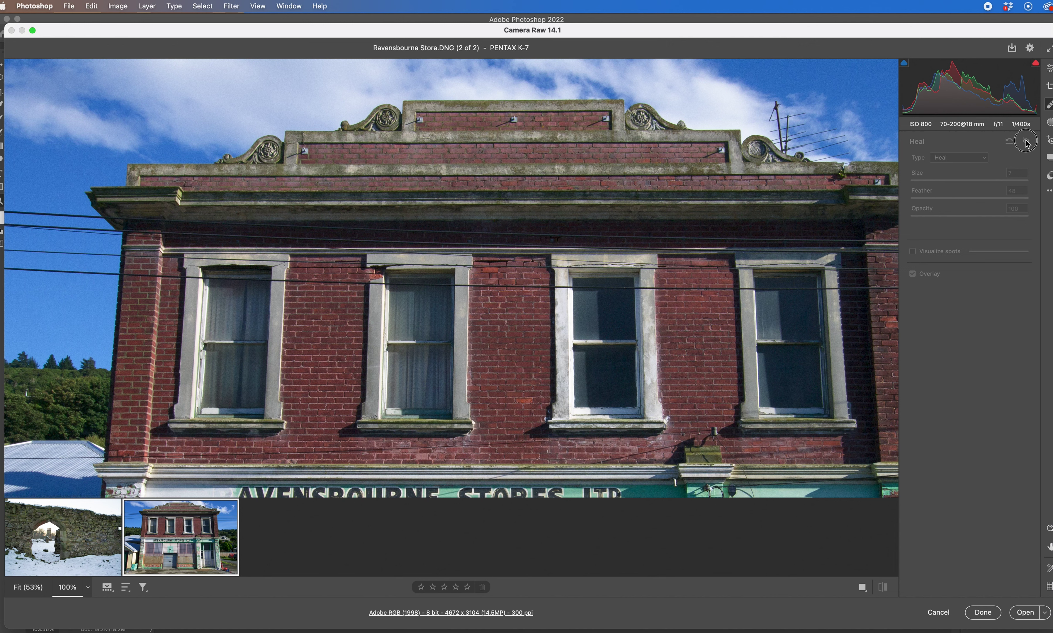
left_click(1028, 143)
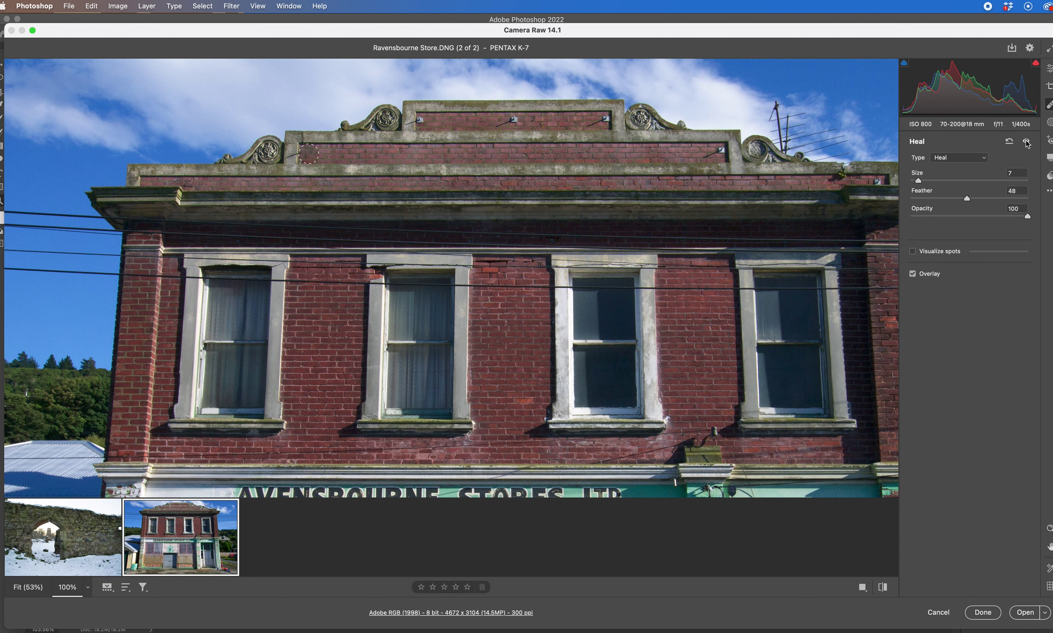
left_click(914, 252)
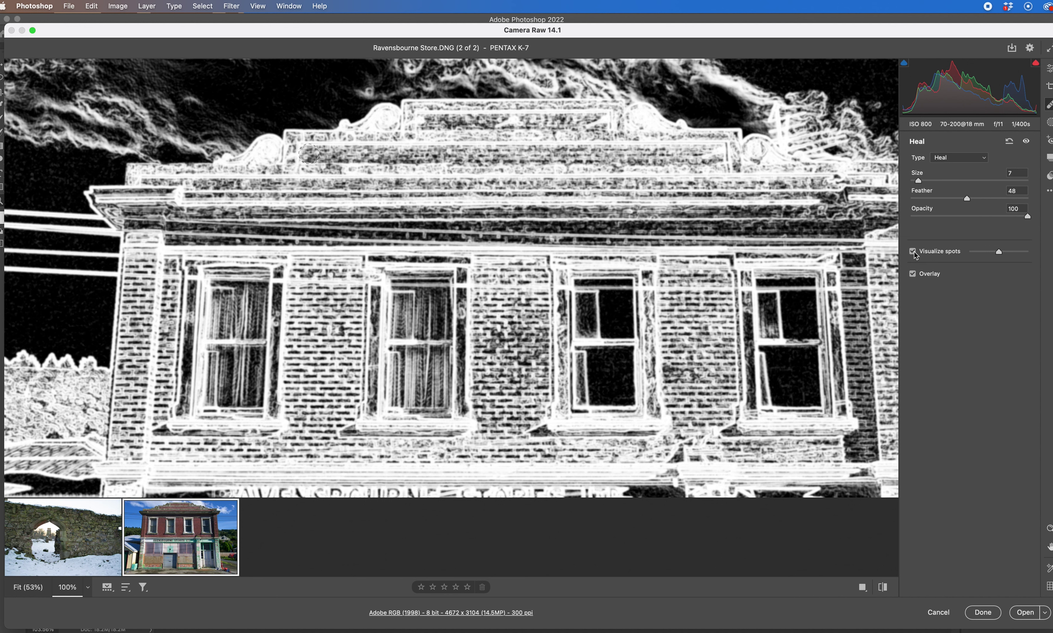
left_click(913, 253)
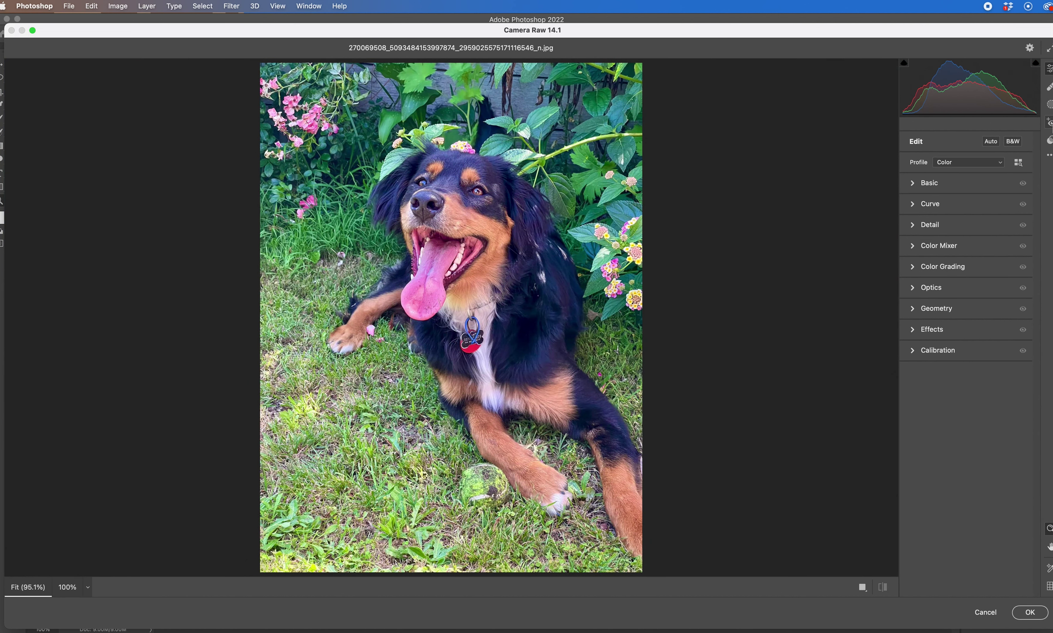
Start the Red Eye tool on the dog photo, with the face at 200%, and set the type to Pet Eye with pupil size 62.
left_click(1050, 124)
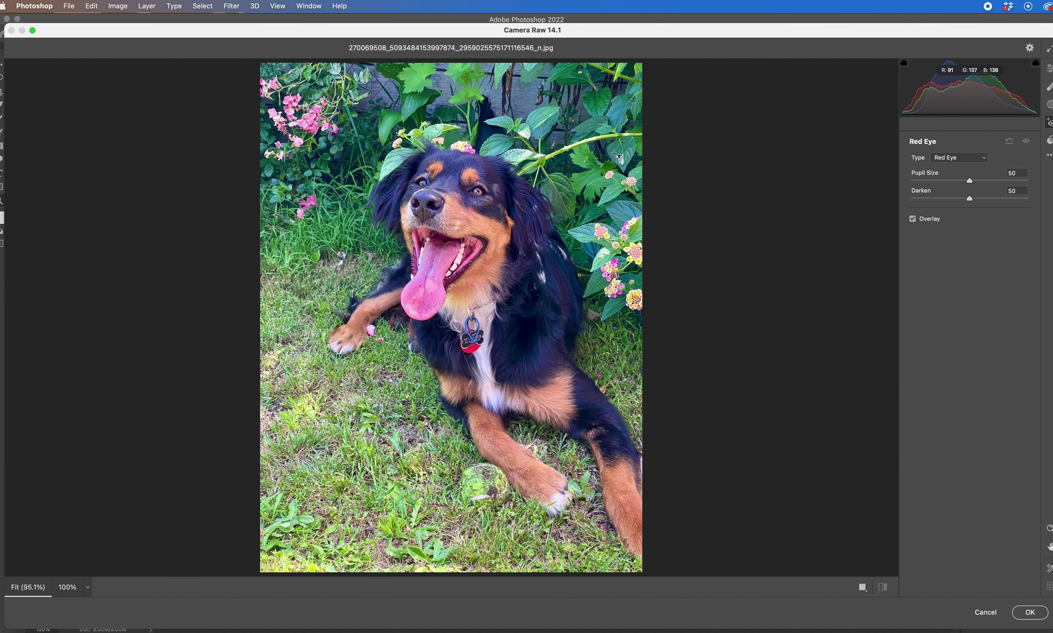
key("super+equal")
key("super+equal")
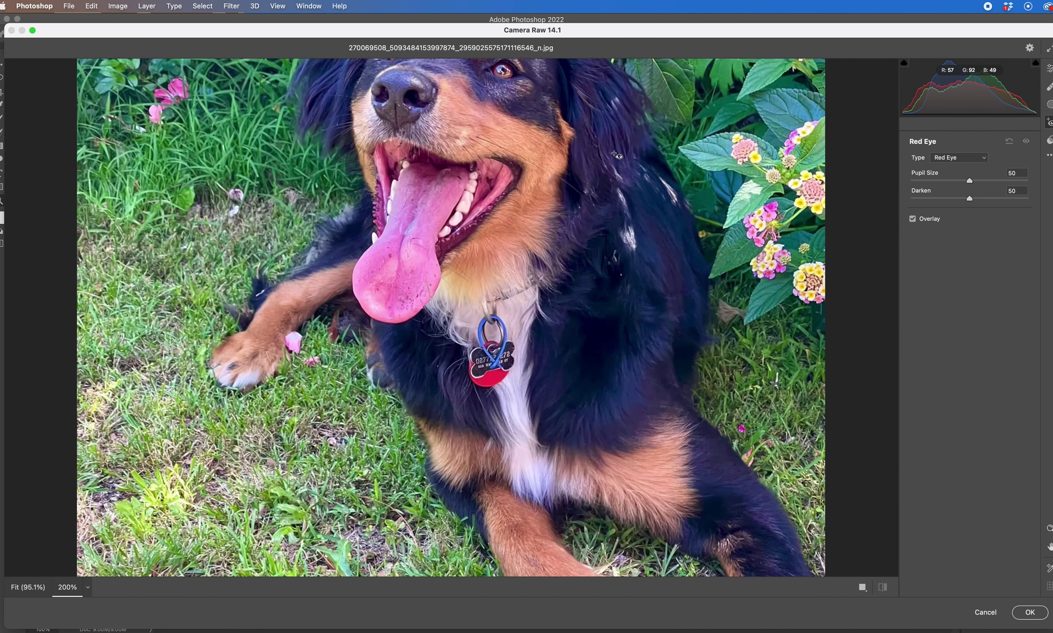
scroll(586, 164, "up", 5)
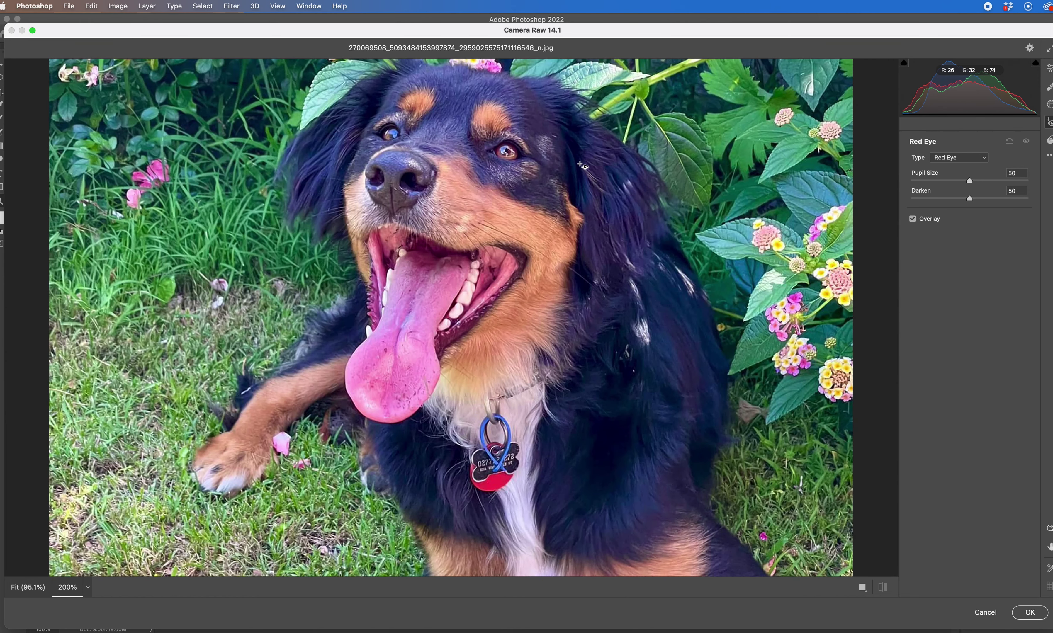
scroll(581, 166, "up", 4)
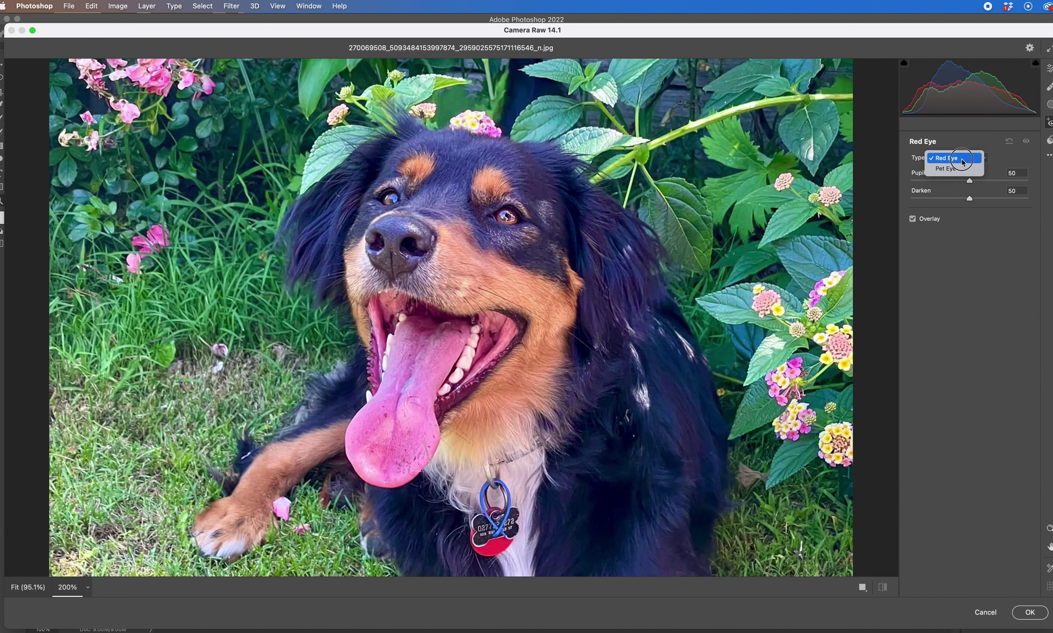
left_click(957, 170)
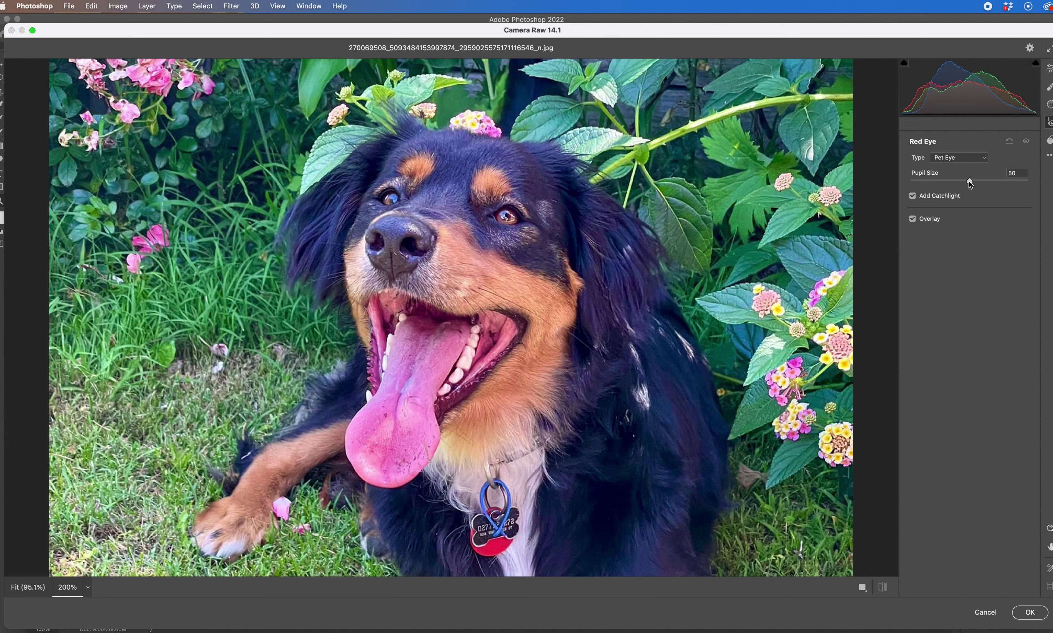
left_click_drag(969, 183, 983, 182)
Apply the Pet Eye correction to the dog's eye on the right side of its face and adjust its placement over the pupil.
left_click_drag(484, 195, 536, 239)
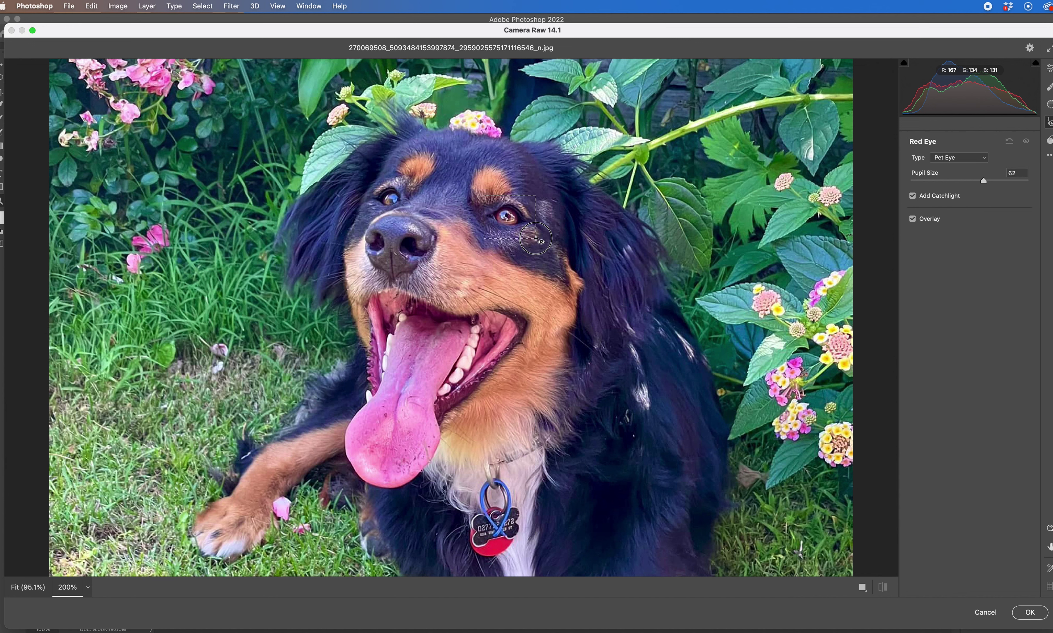
left_click_drag(536, 238, 537, 240)
left_click_drag(507, 215, 500, 211)
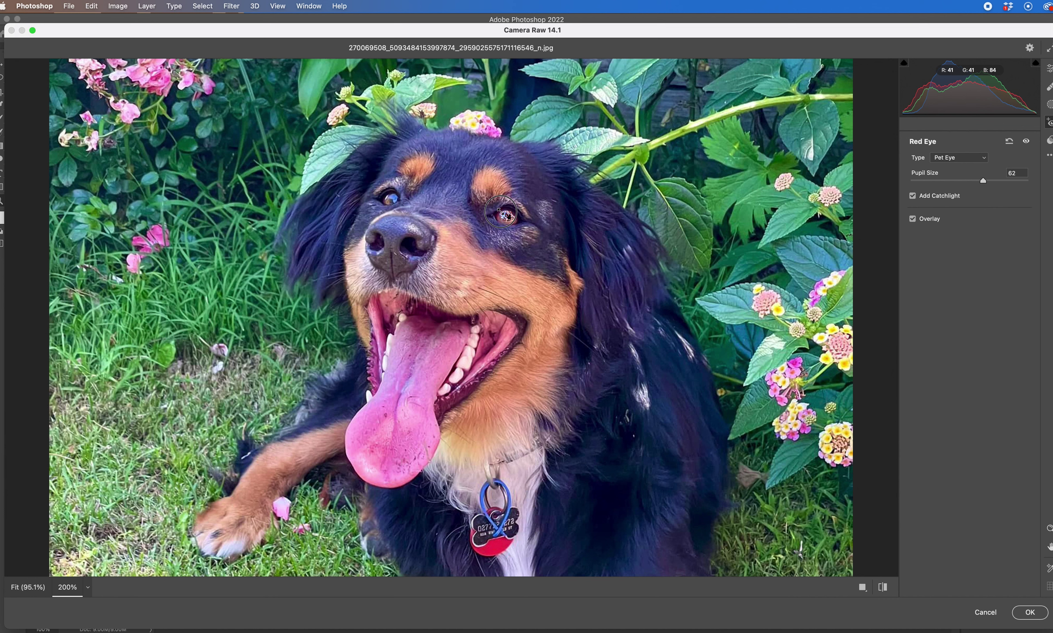
left_click_drag(500, 211, 504, 216)
Hide the correction overlay and compare the dog's eye without and with Add Catchlight, leaving the catchlight on.
left_click(913, 220)
left_click(913, 196)
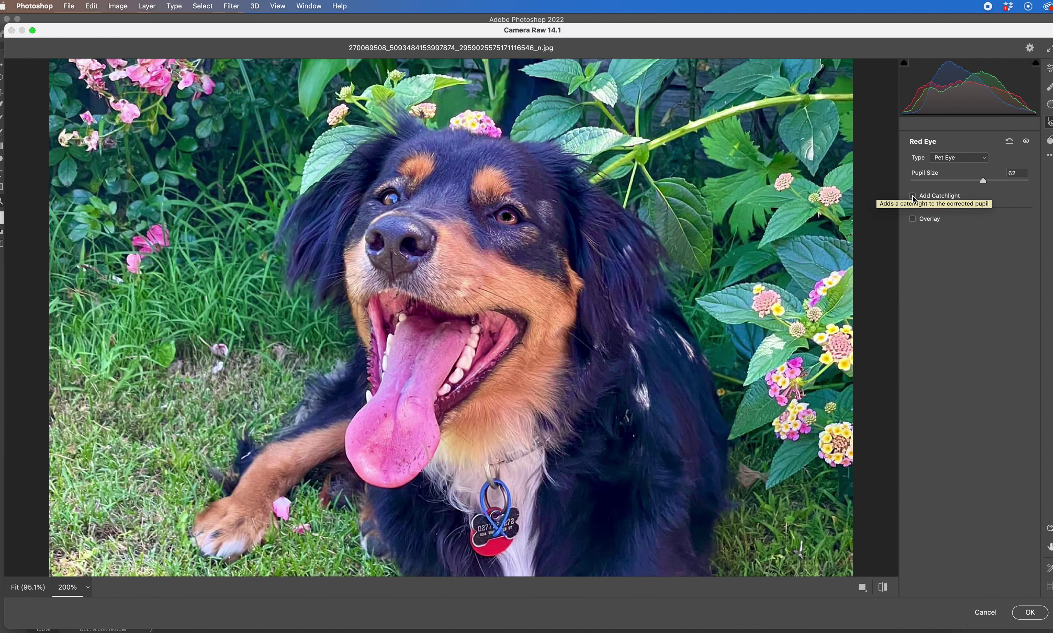
left_click(913, 196)
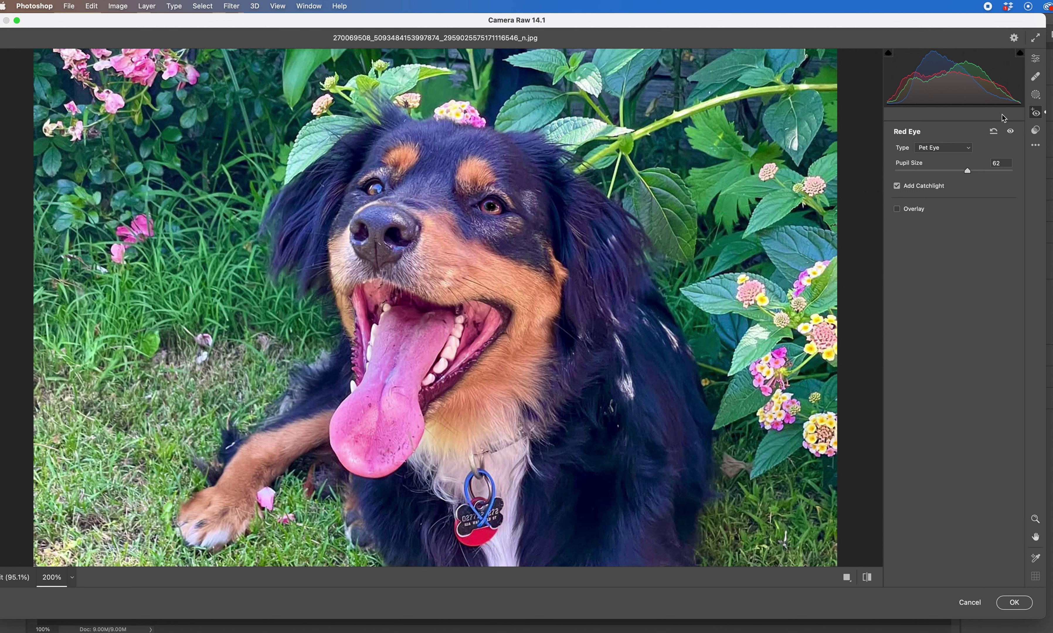
Examine the preset groups, including Subject: Lifestyle, and open the additional image settings.
left_click(1037, 64)
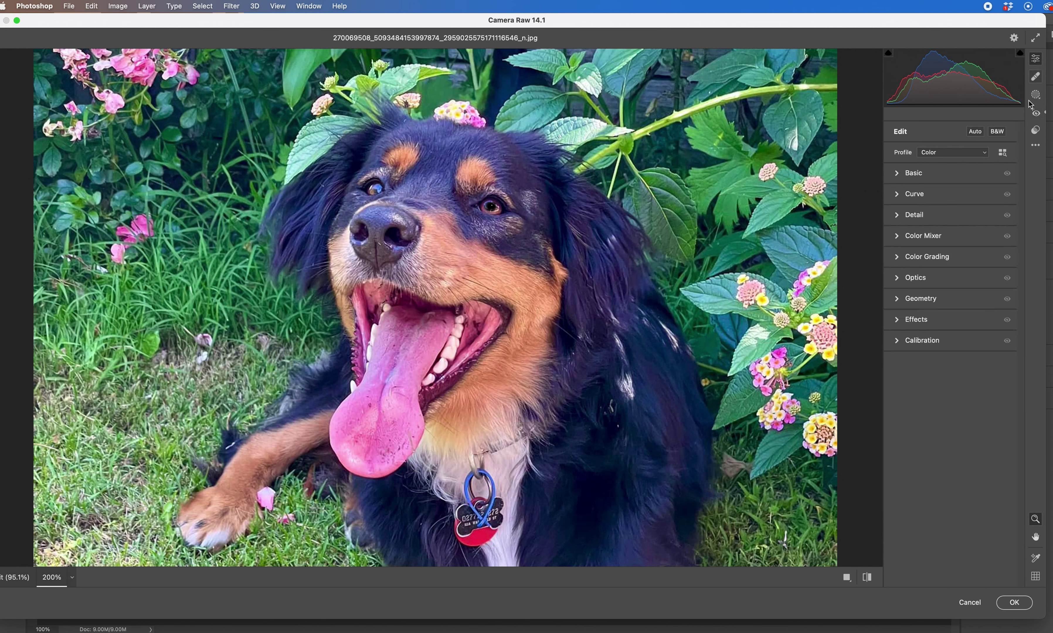
left_click(1037, 131)
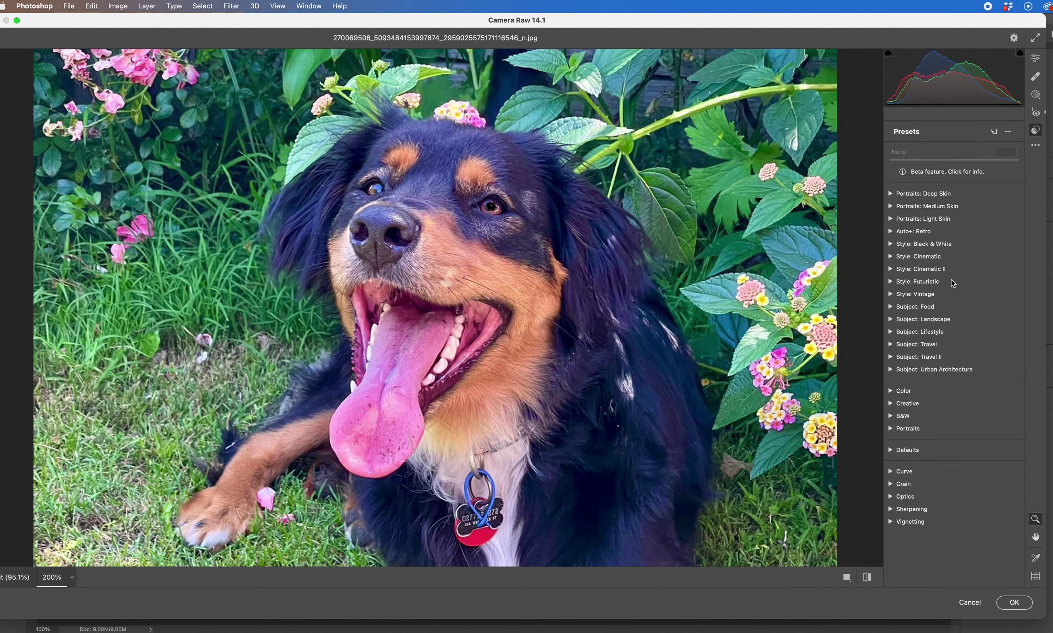
left_click(891, 332)
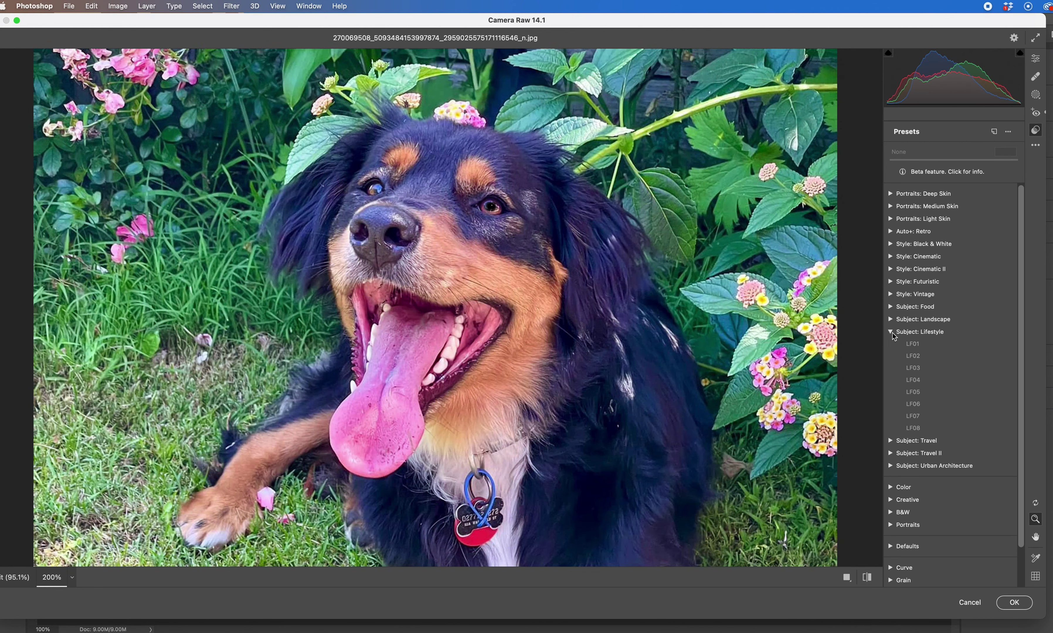
left_click(892, 332)
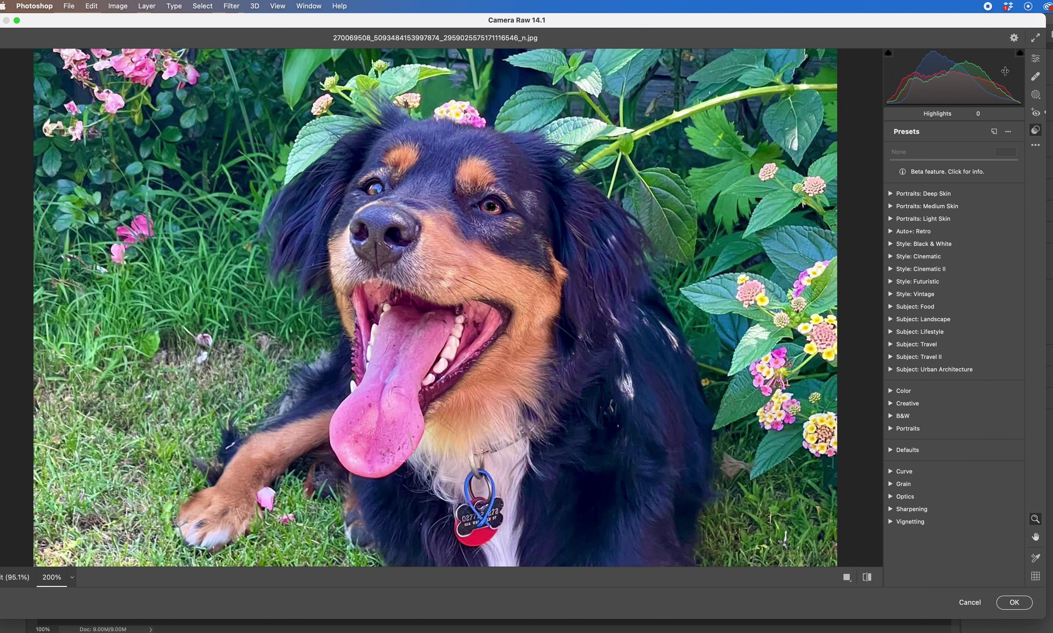
left_click_drag(969, 20, 855, 20)
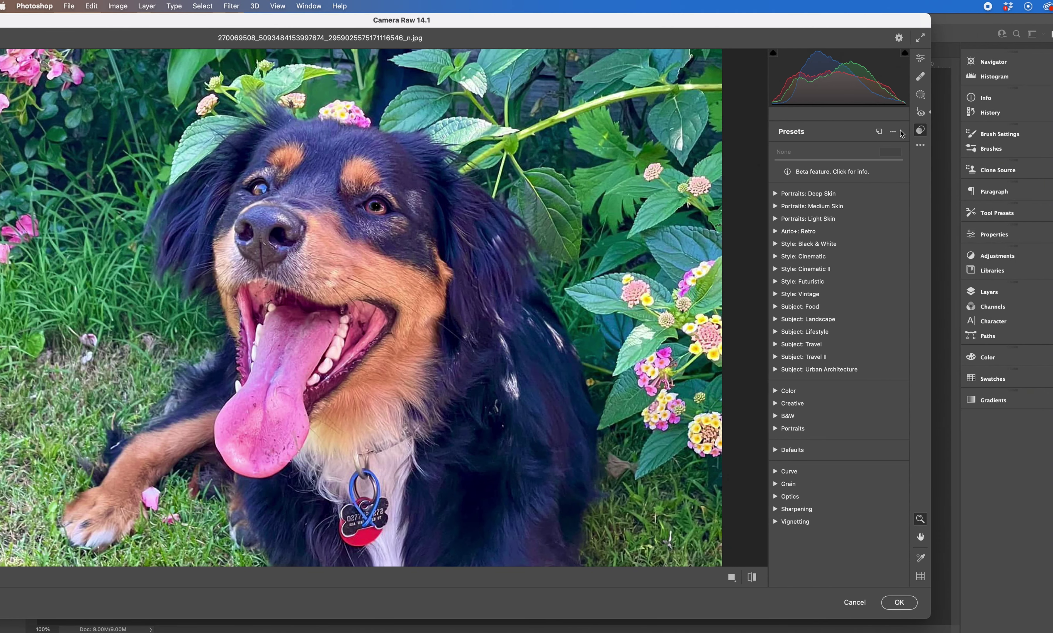
left_click(920, 146)
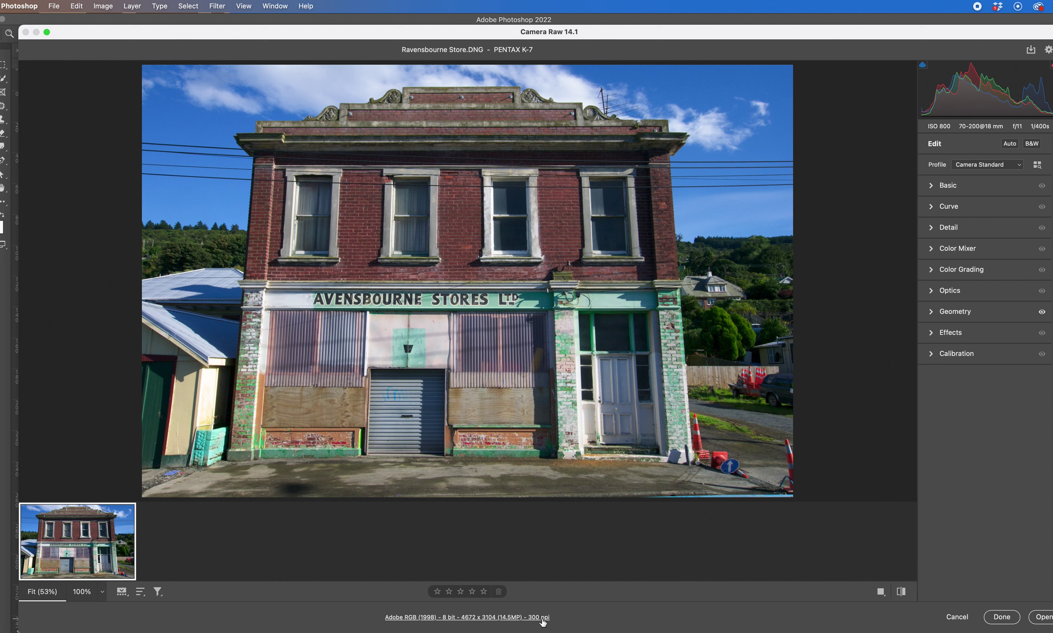
Enable Open in Photoshop as Smart Object in the workflow preferences for the store photo.
left_click(511, 618)
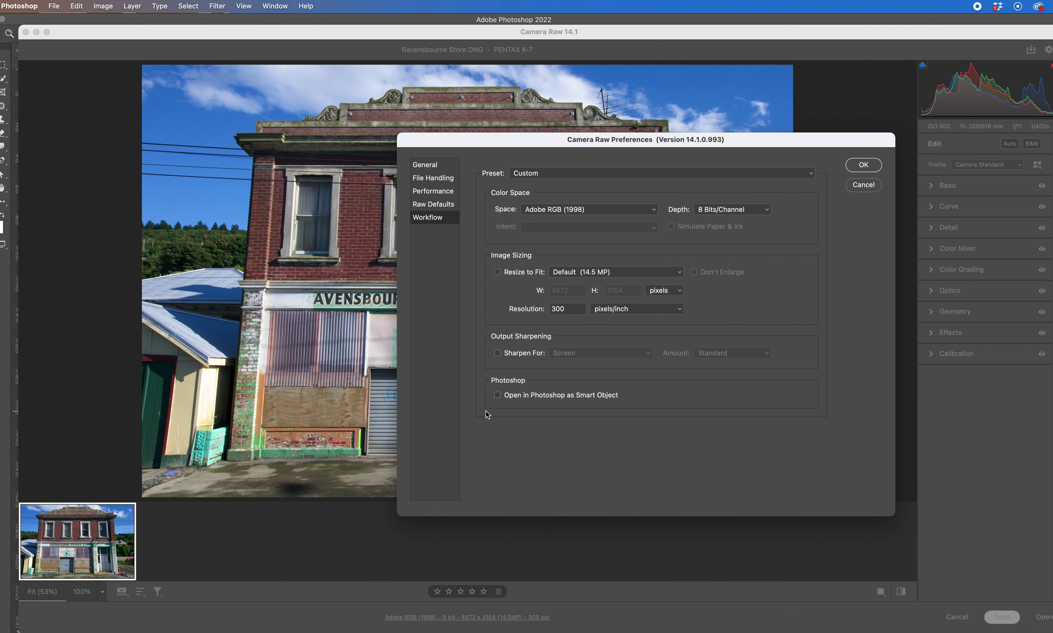
left_click(498, 396)
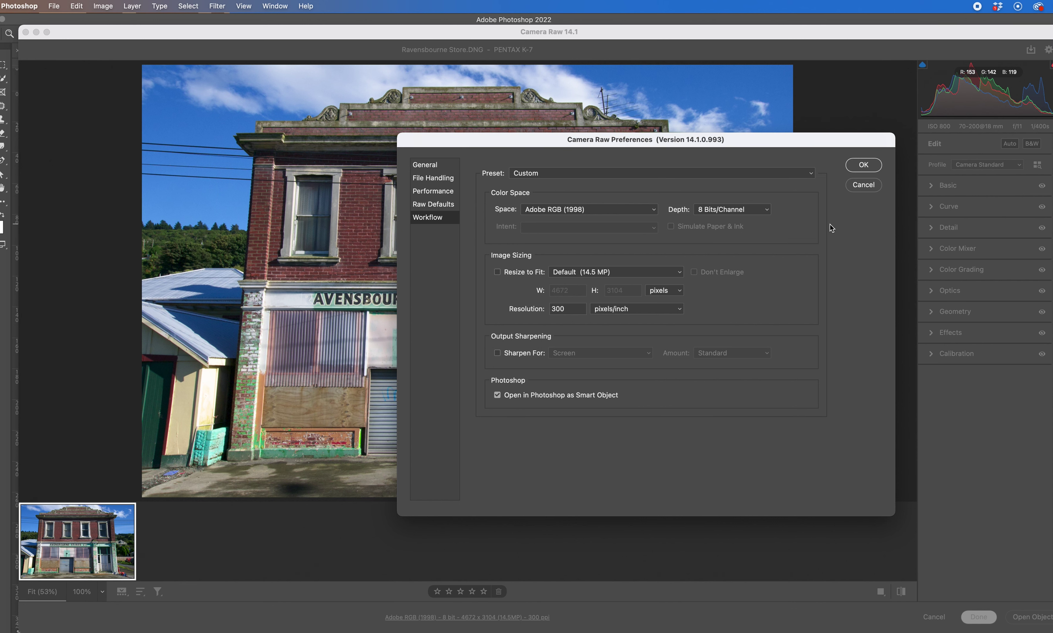
left_click(863, 166)
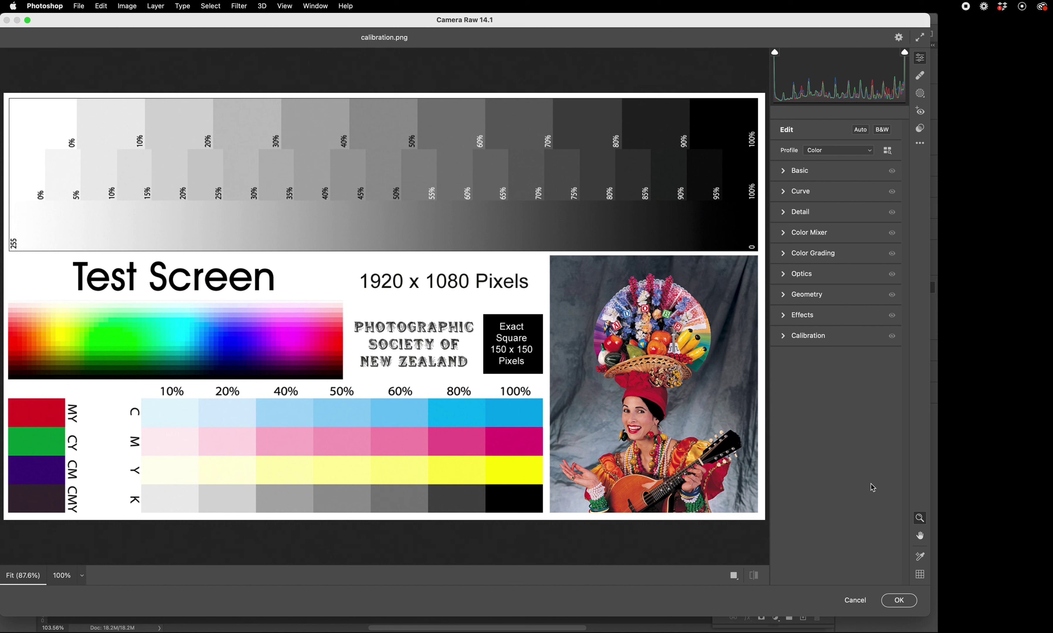
Open the masking options for the calibration.png test image.
key("m")
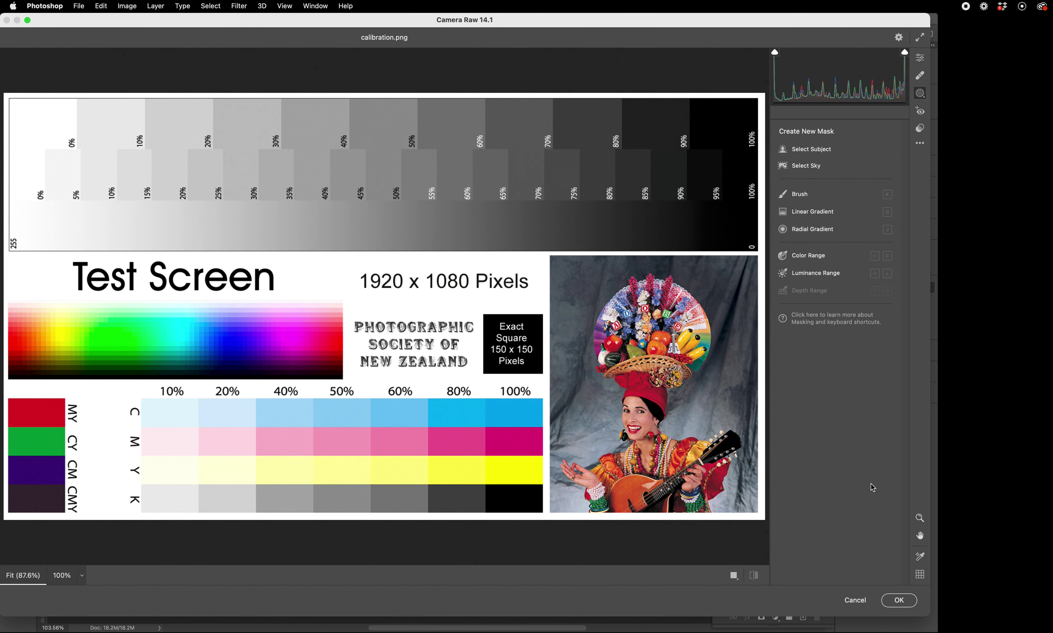